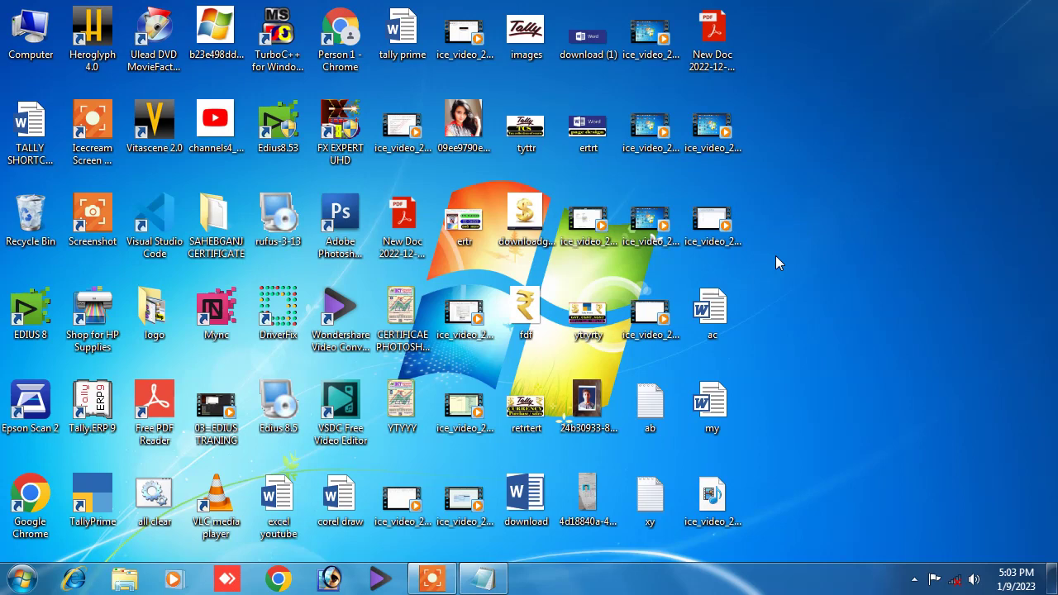
Search the Start menu for 'powerpnt' to find PowerPoint 2013.
click(25, 586)
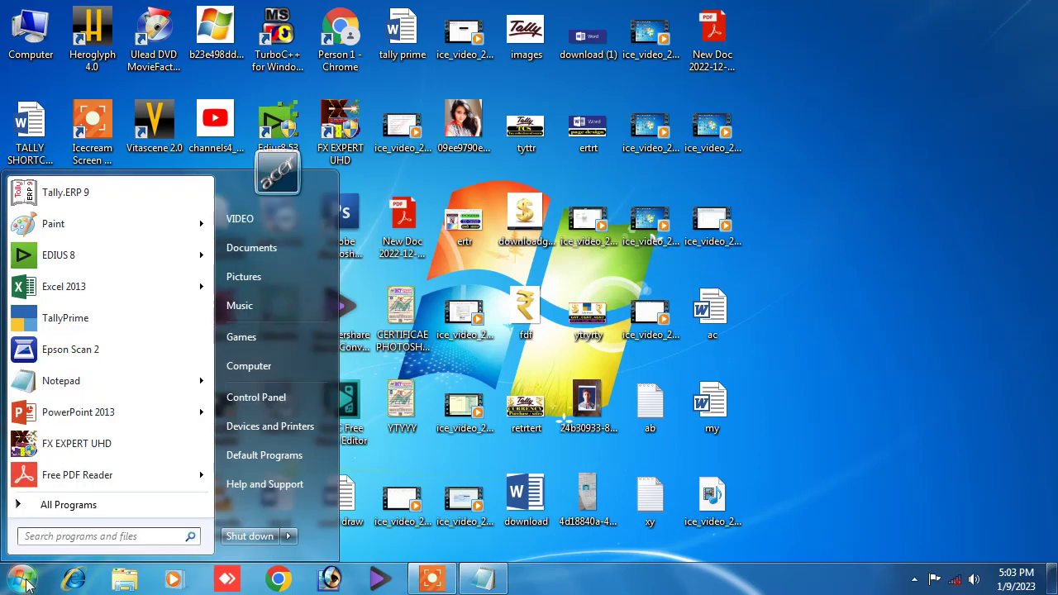
text(powerp)
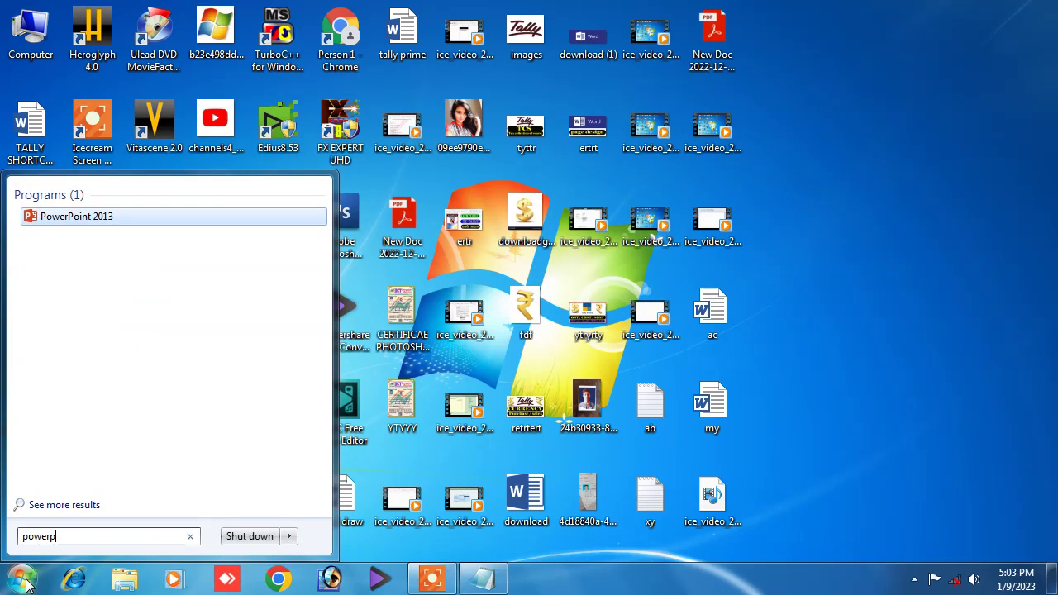
text(nt)
Launch PowerPoint, dismiss the activation notice, and create a blank presentation zoomed to 70%.
key(Return)
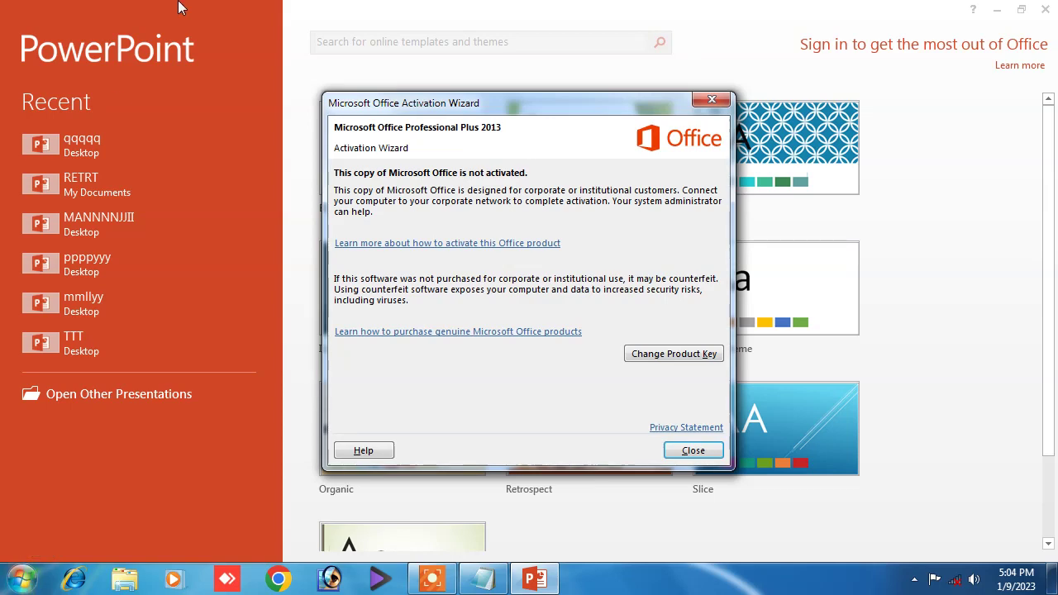
click(583, 87)
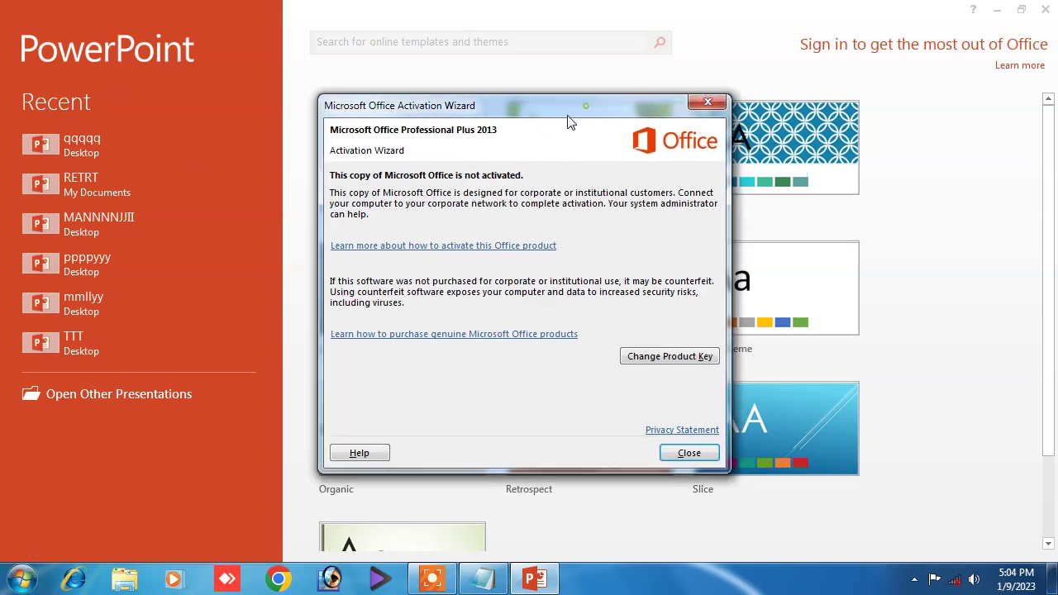
key(Escape)
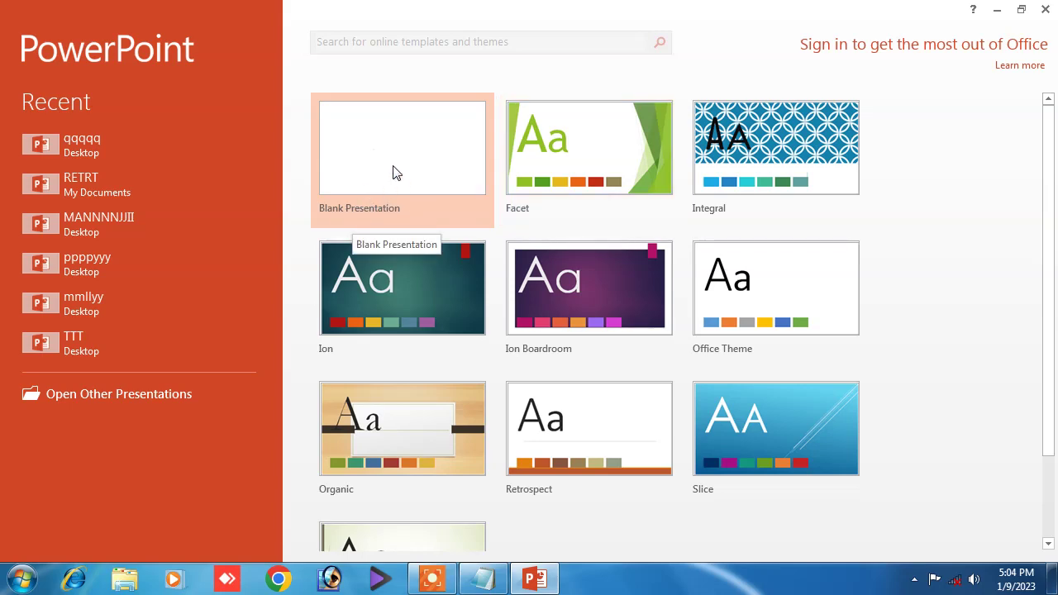
click(394, 173)
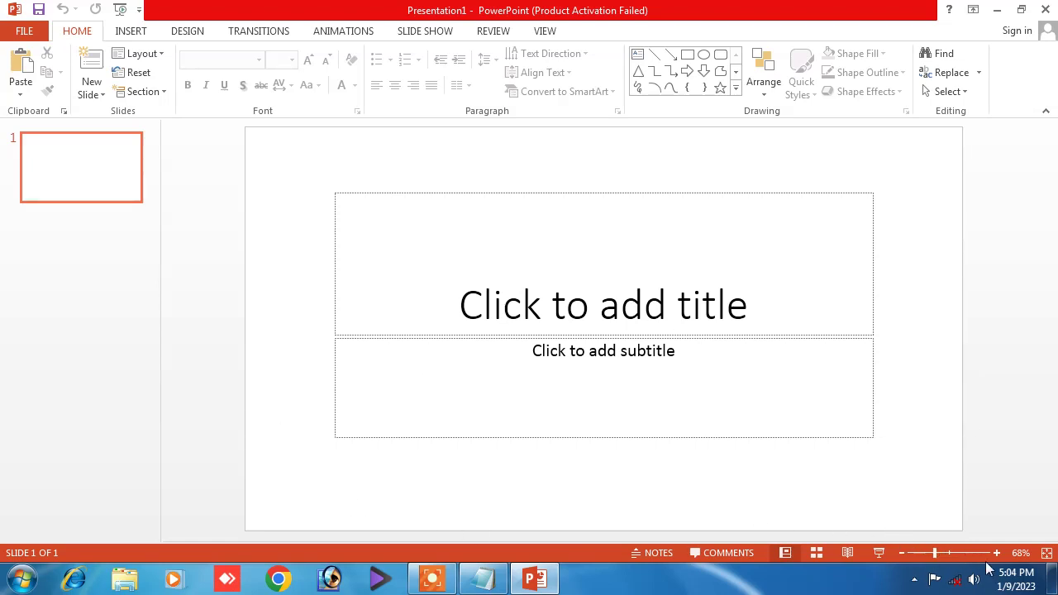
click(902, 554)
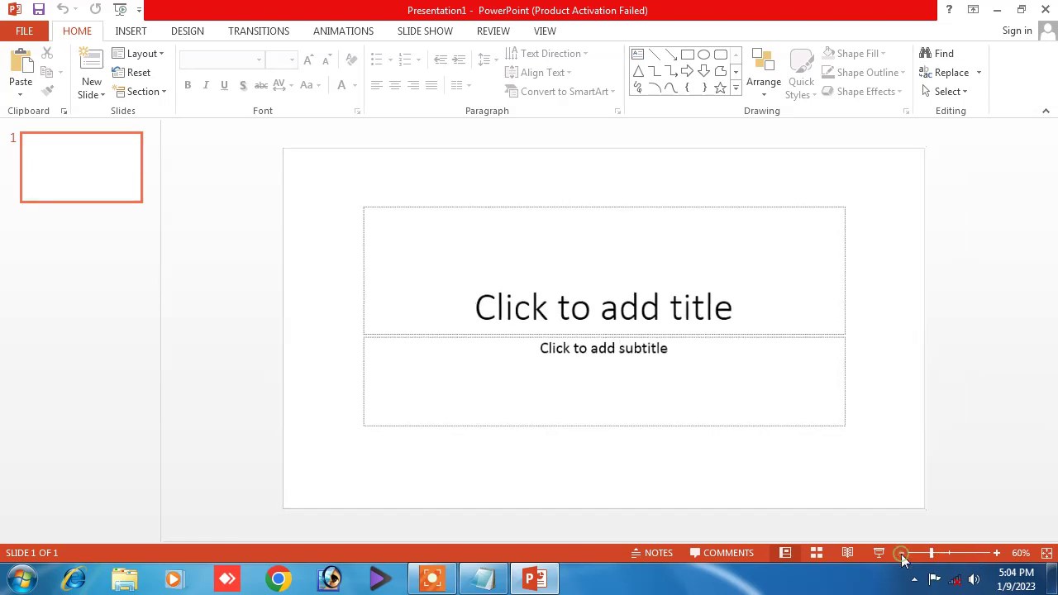
click(997, 553)
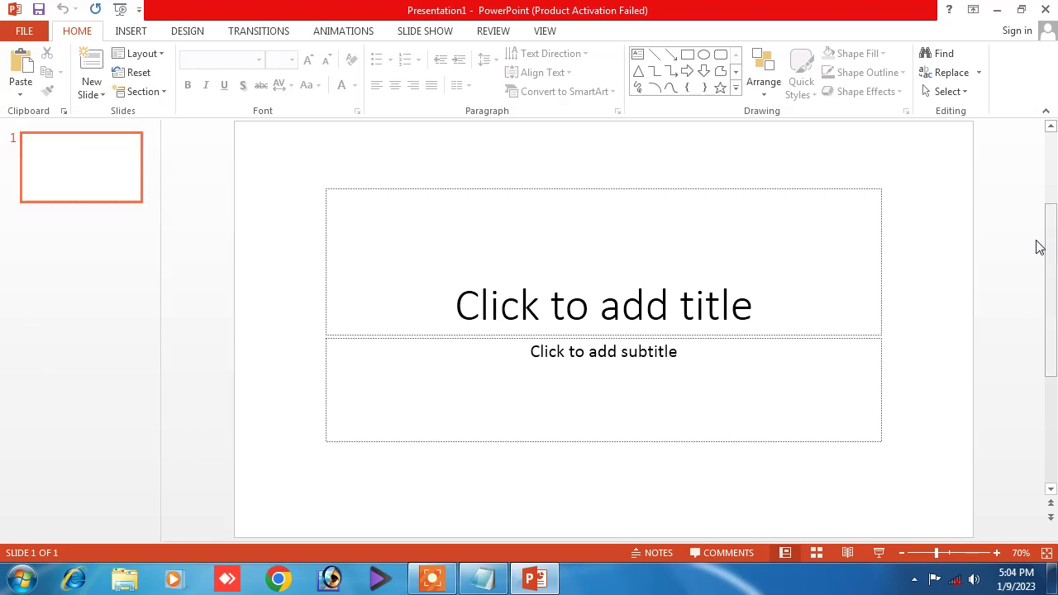
mouse_move(1049, 248)
mouse_down()
mouse_move(1050, 333)
mouse_move(1055, 189)
mouse_up()
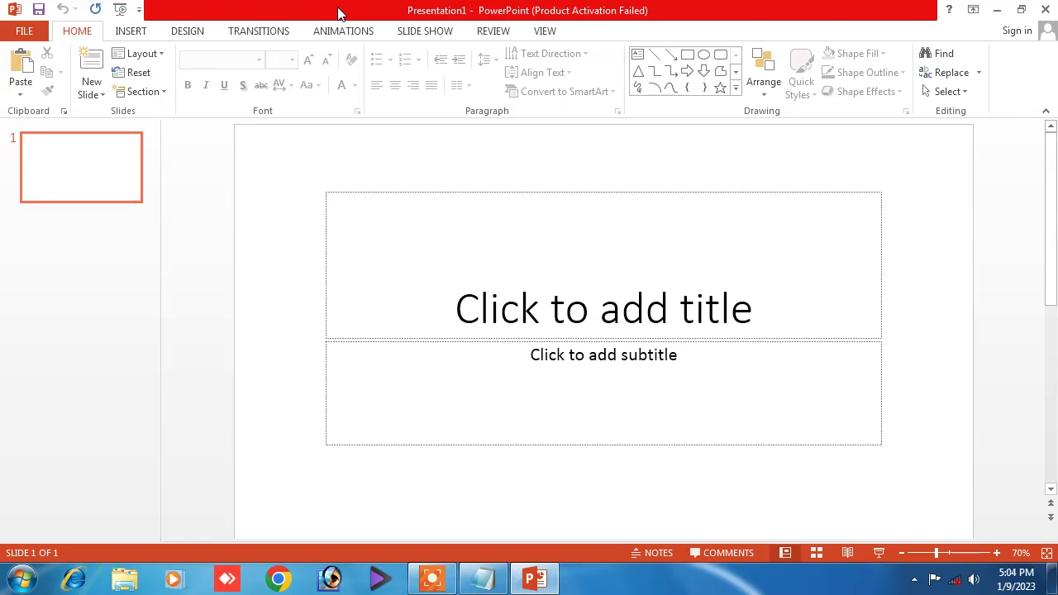
Add two Title Slide slides and one Title and Content slide, then select slide 1.
click(101, 96)
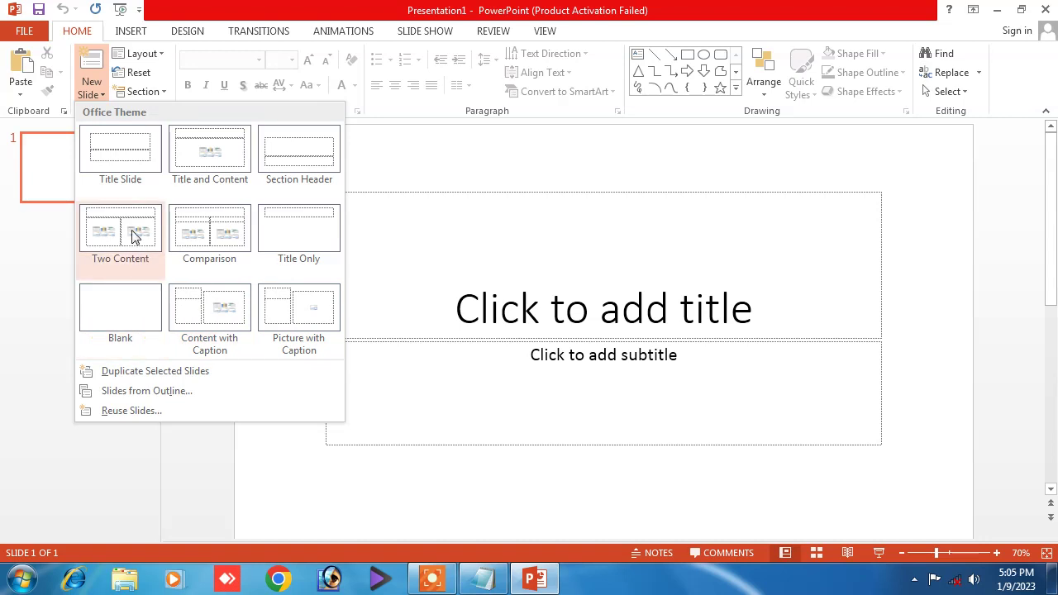
click(124, 151)
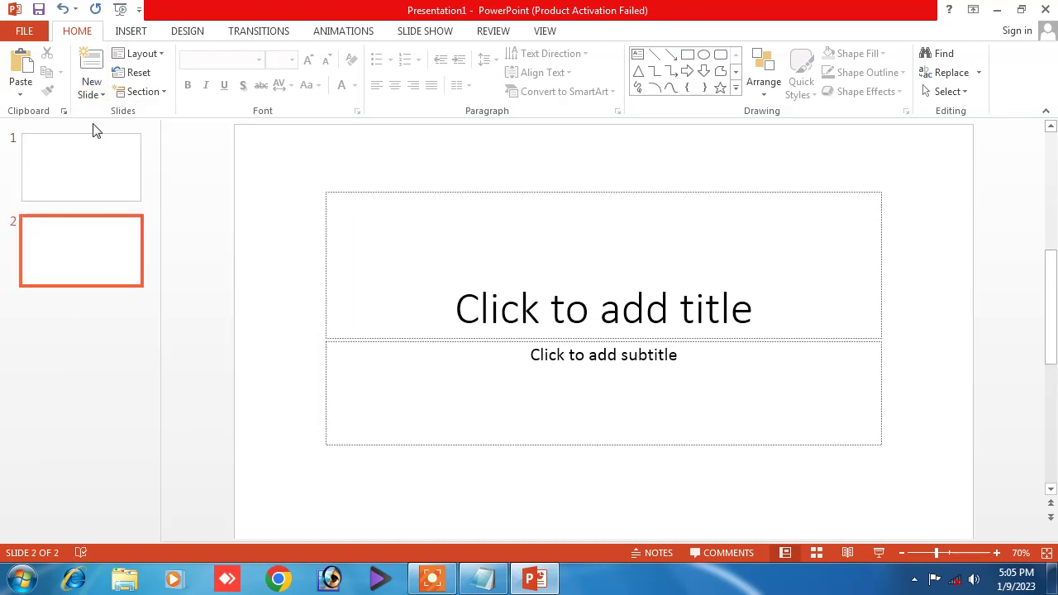
click(92, 92)
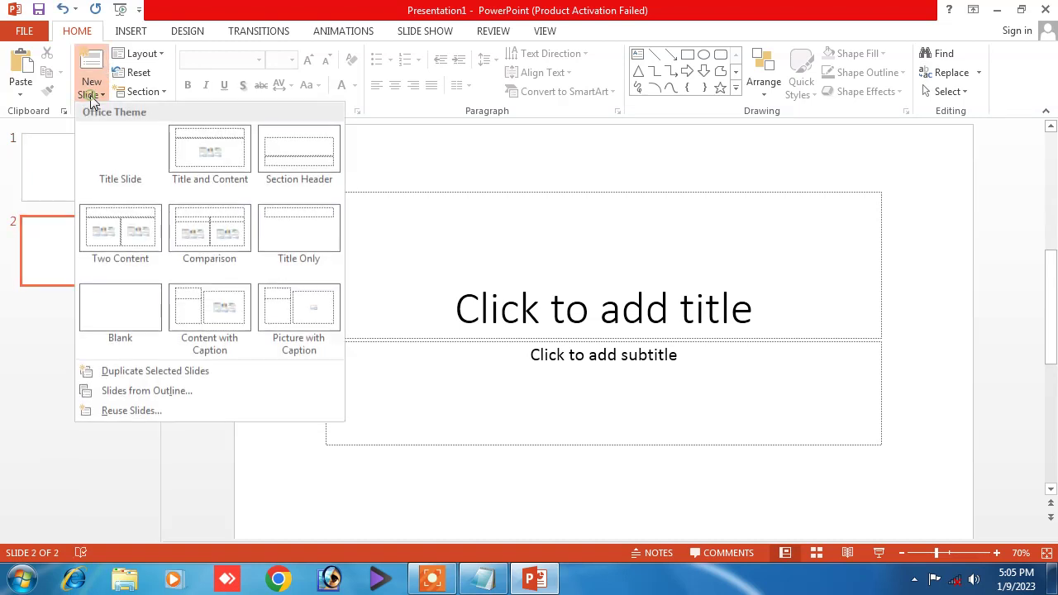
click(139, 159)
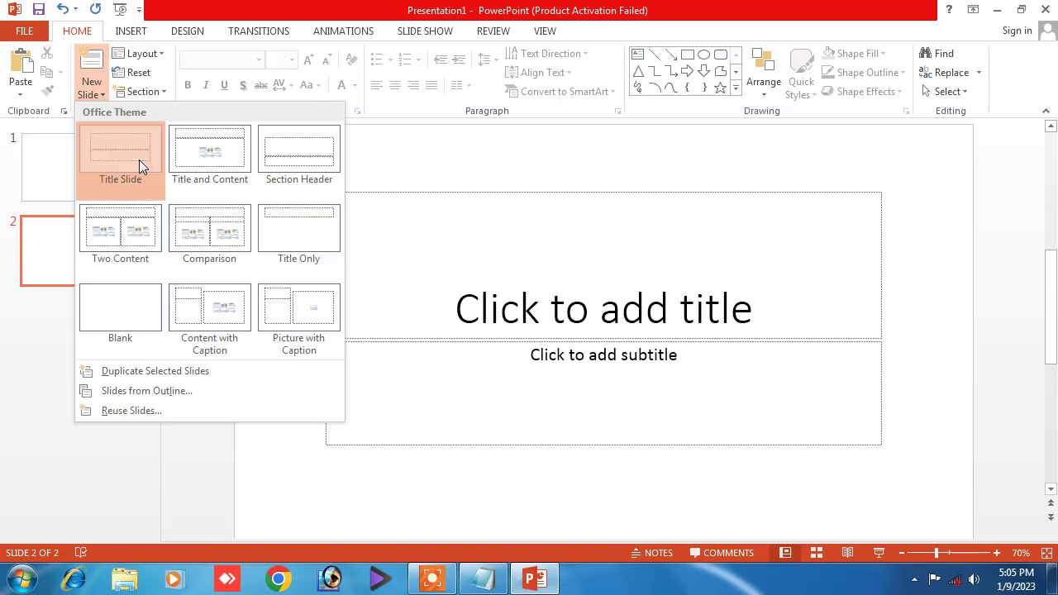
click(91, 91)
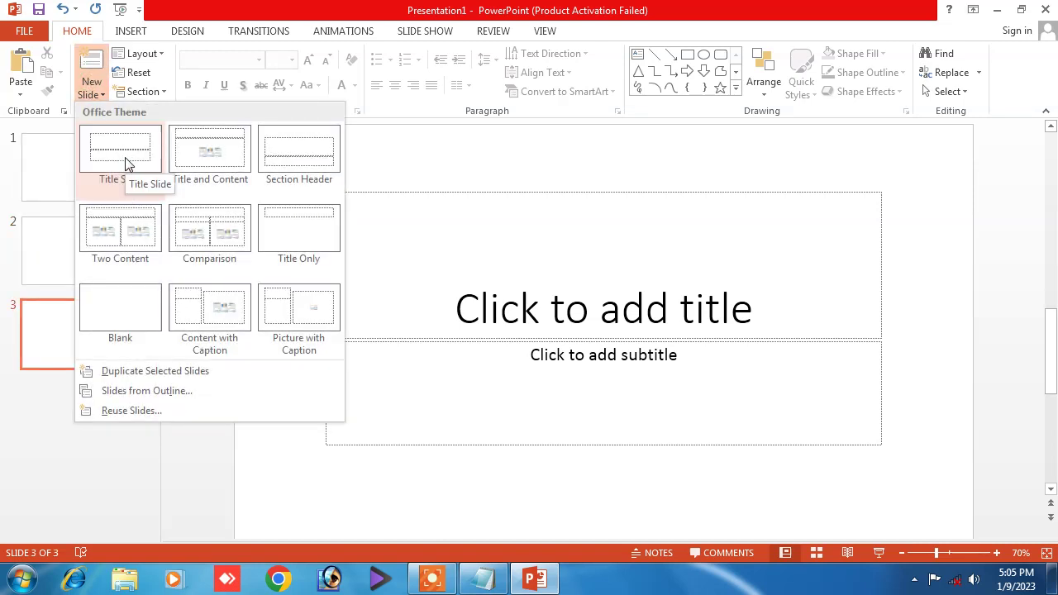
click(206, 165)
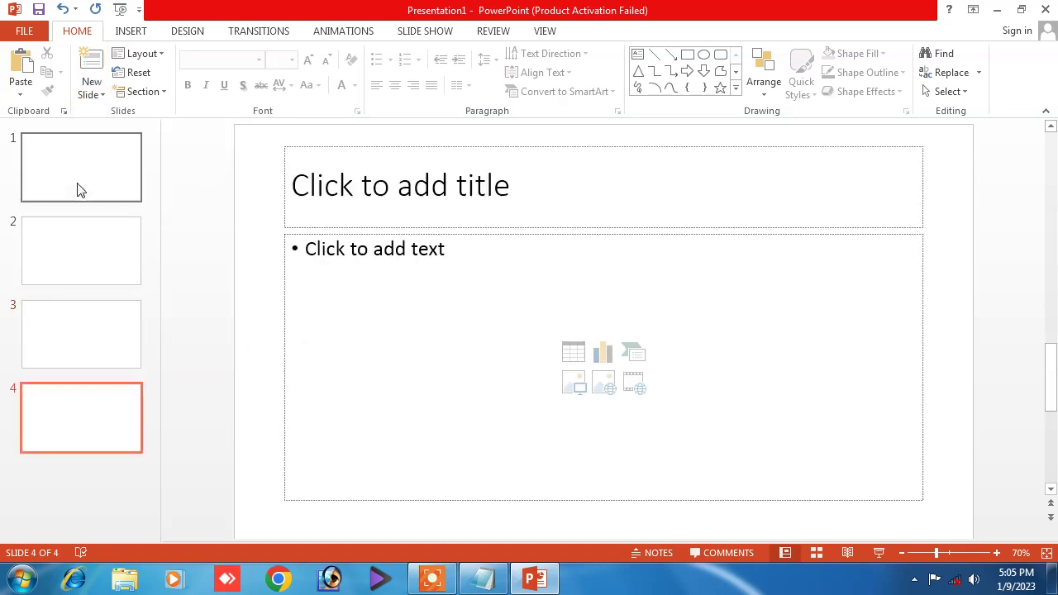
click(97, 171)
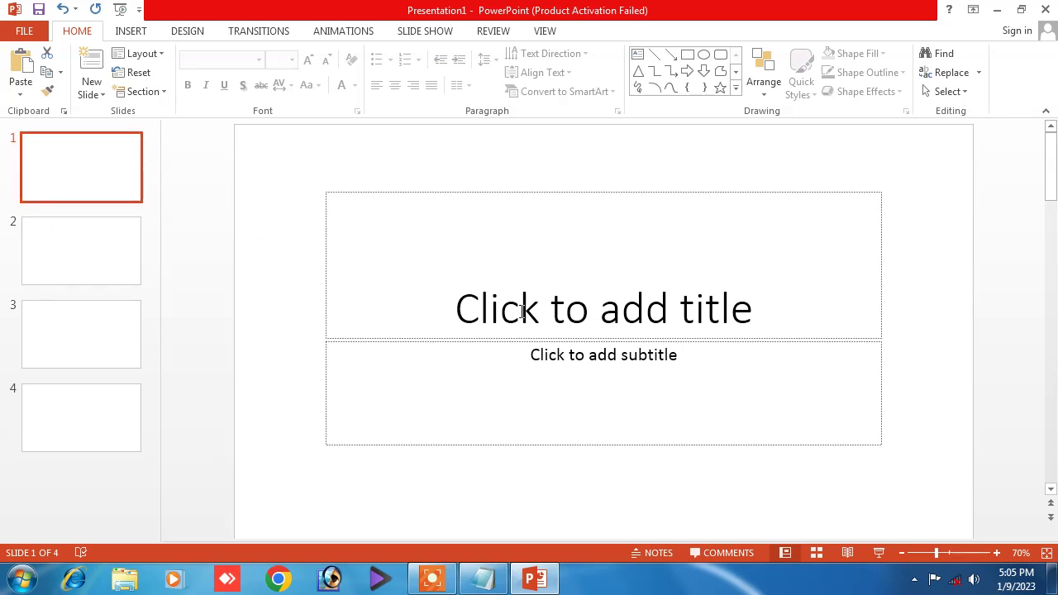
Type the title 'WELCOME TO YOU' on slide 1, correcting the typo.
click(569, 320)
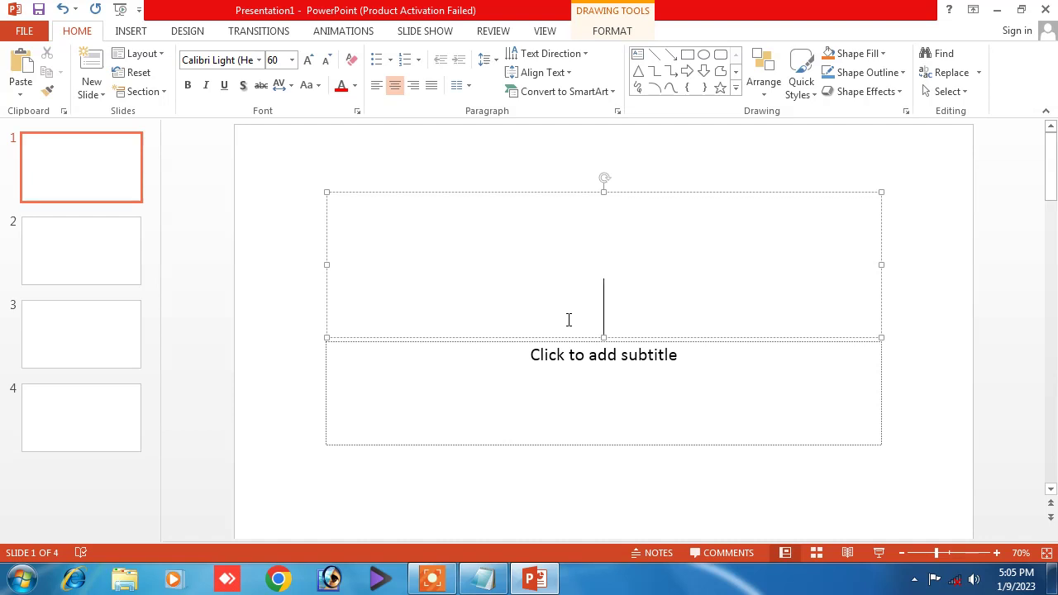
text(WEL)
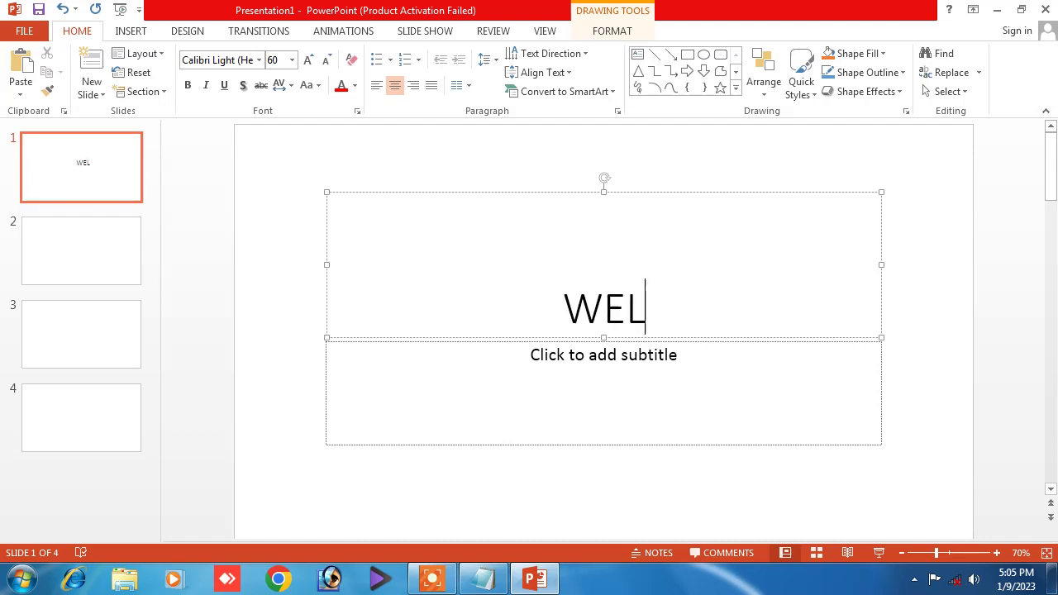
text(COM)
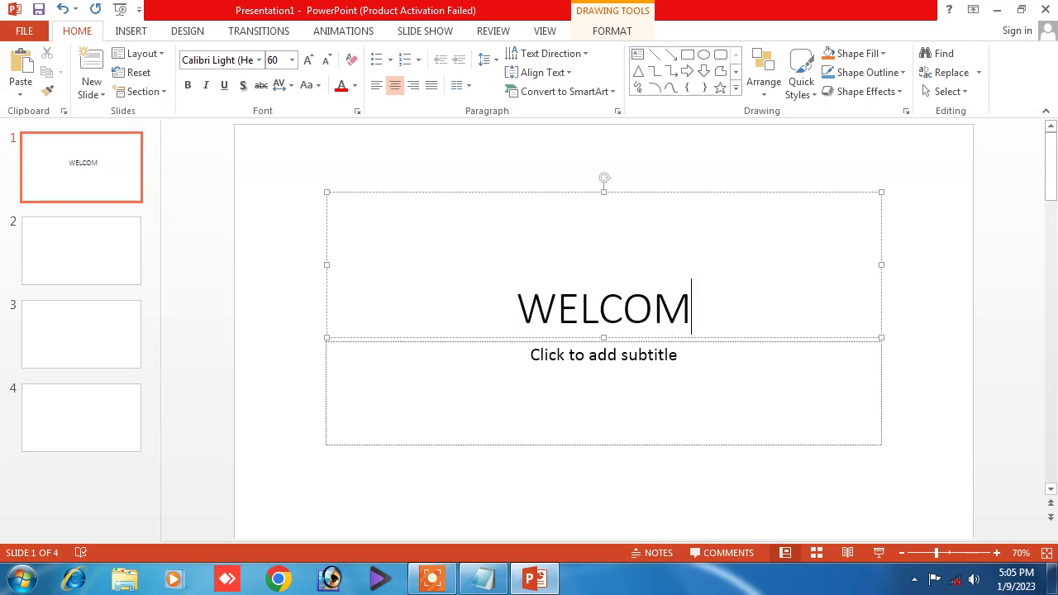
text(E)
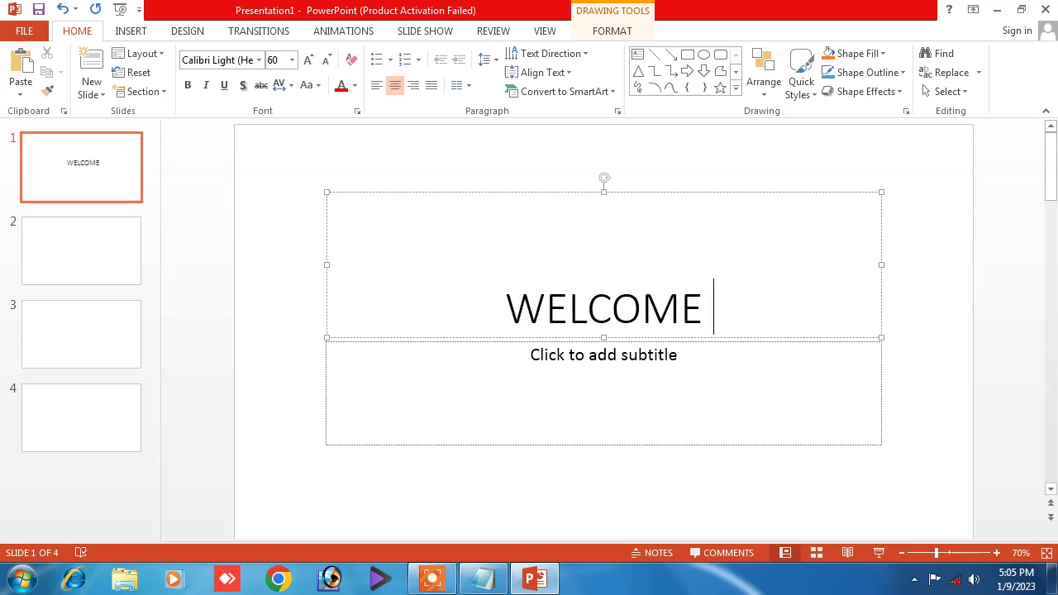
text( TO )
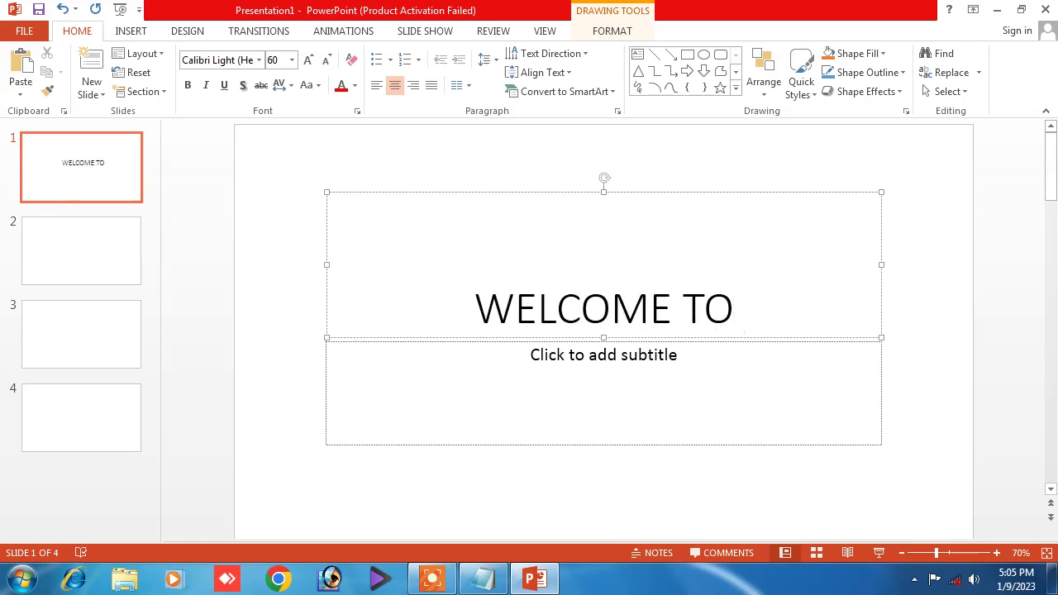
text(YUO)
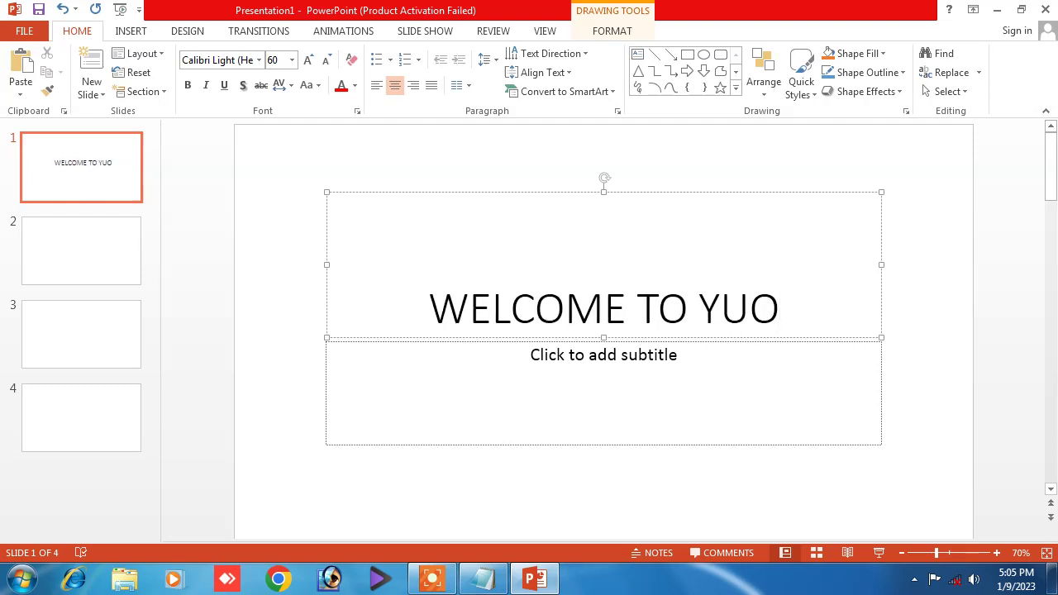
key(BackSpace)
key(BackSpace)
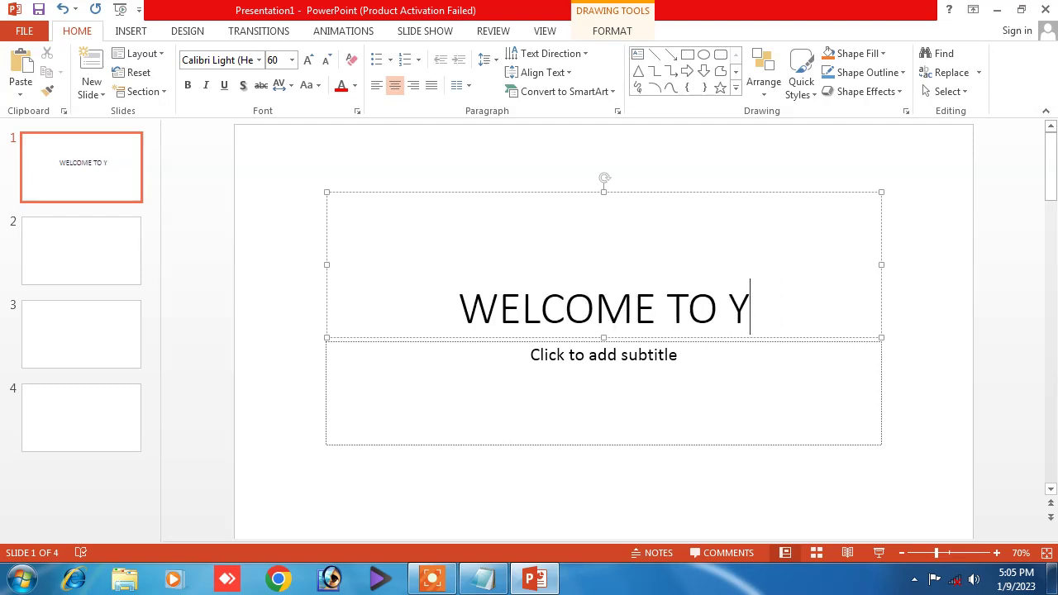
text(OU)
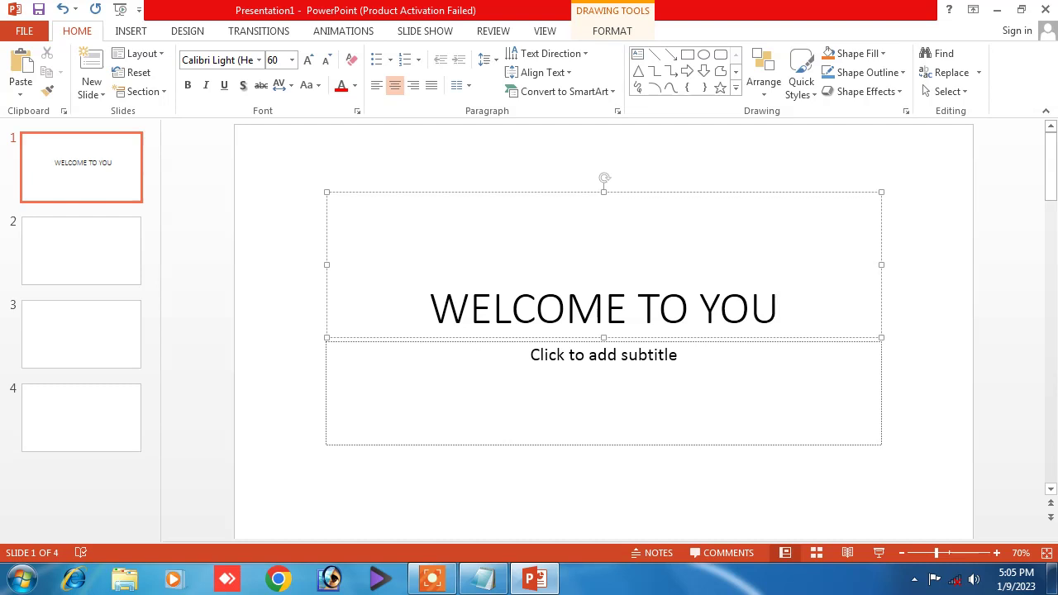
Delete slide 1's empty subtitle box and move to slide 2.
click(614, 371)
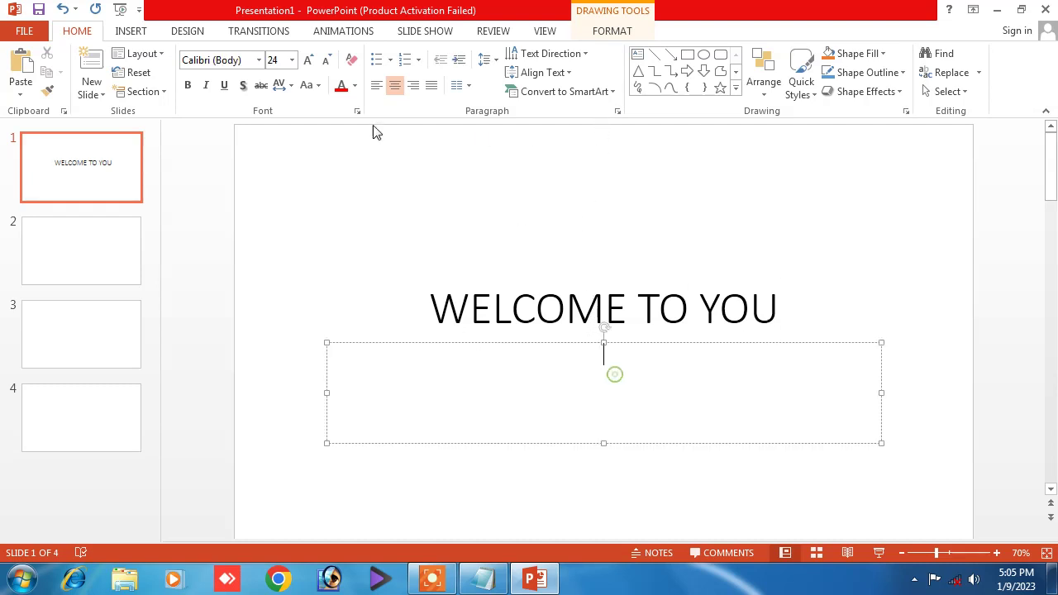
click(326, 422)
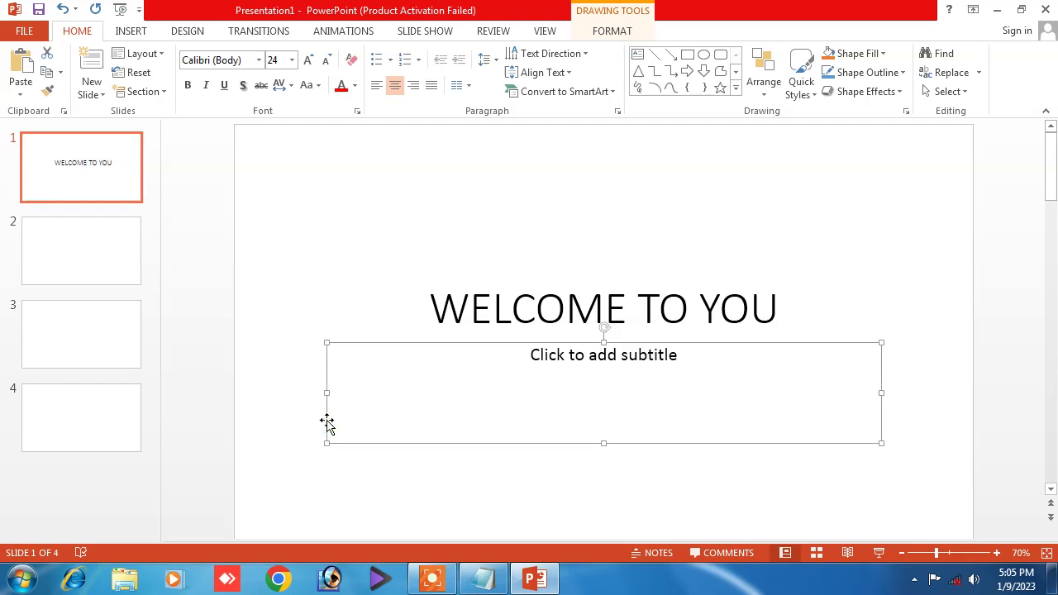
key(Delete)
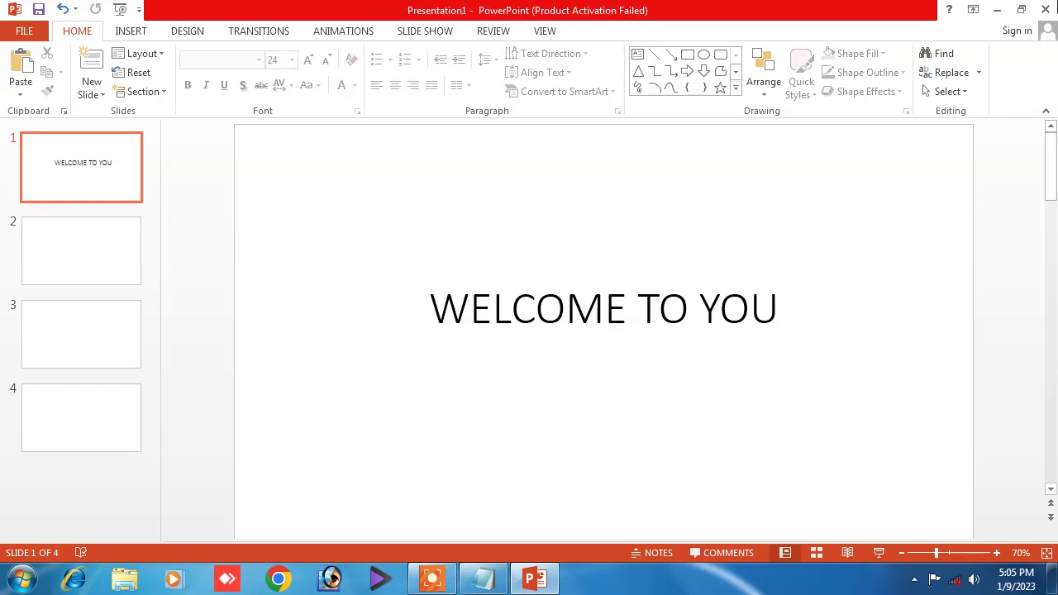
click(93, 267)
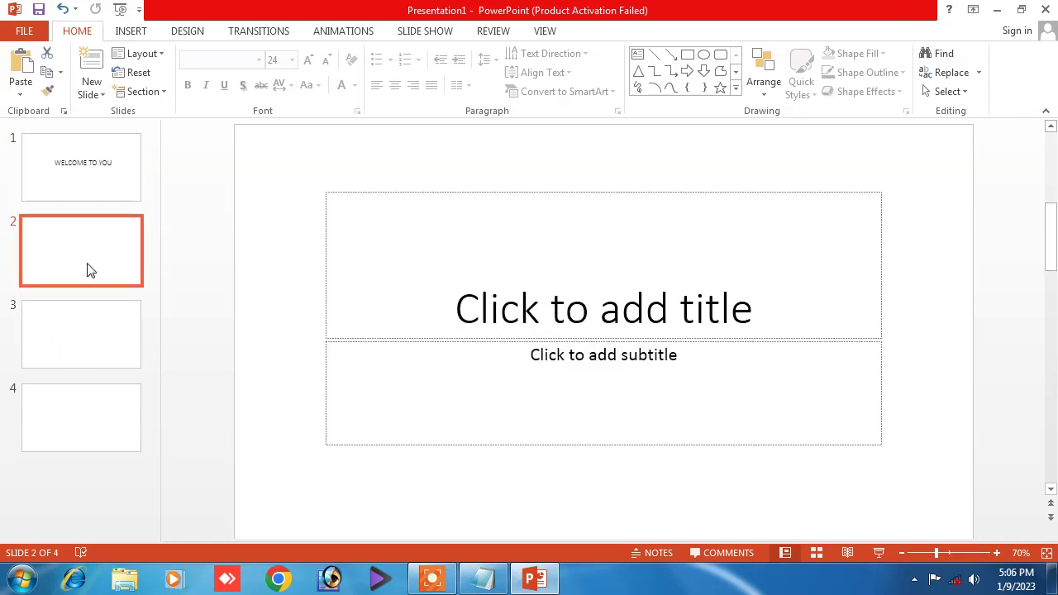
Title slide 2 'WORLD COMPUTER GYAN', leaving its subtitle empty.
click(504, 329)
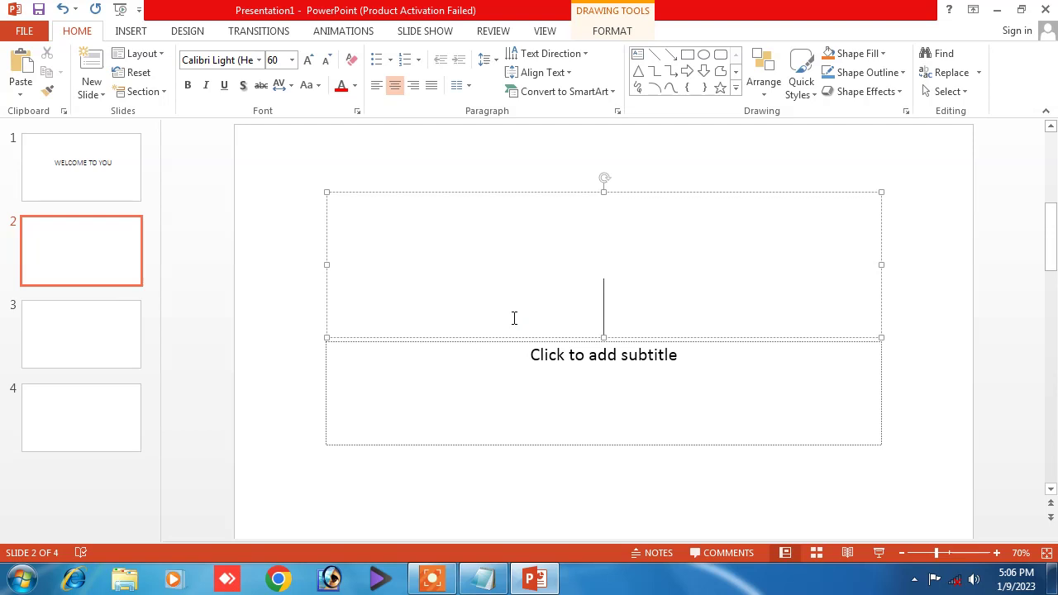
text(WORLDC)
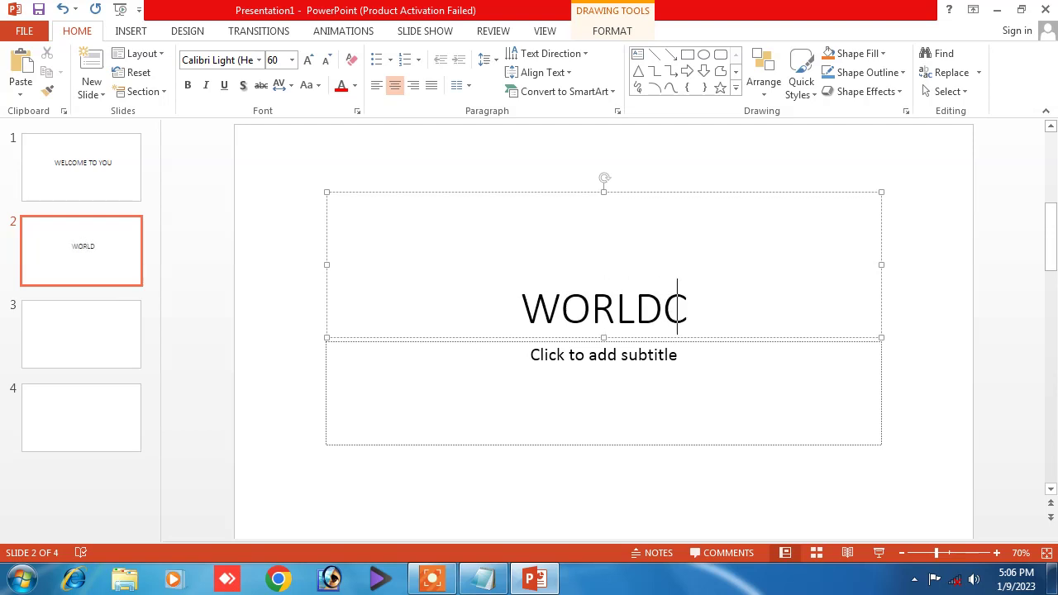
key(BackSpace)
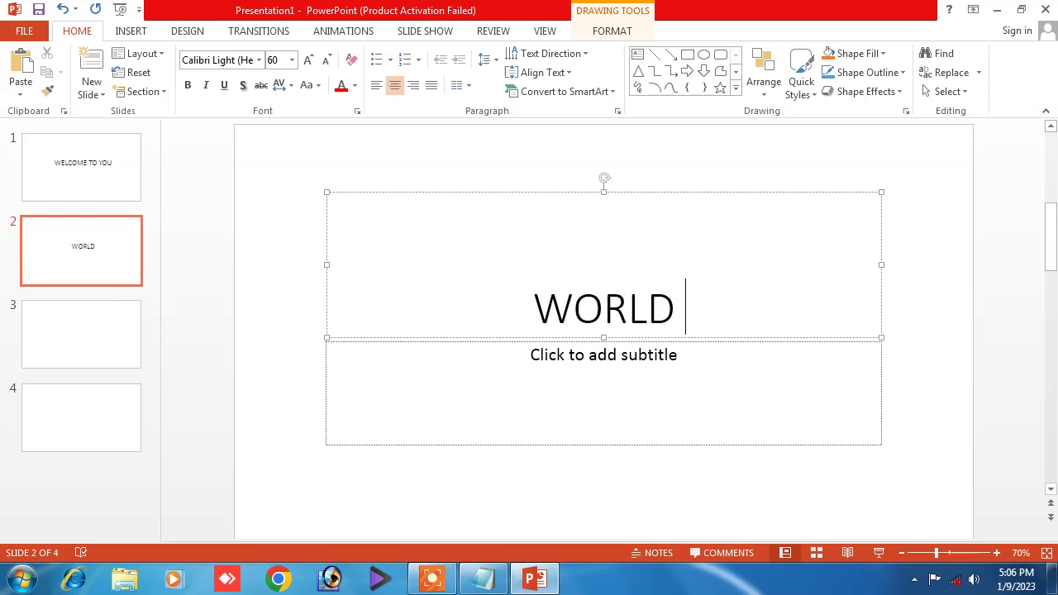
text(COMP)
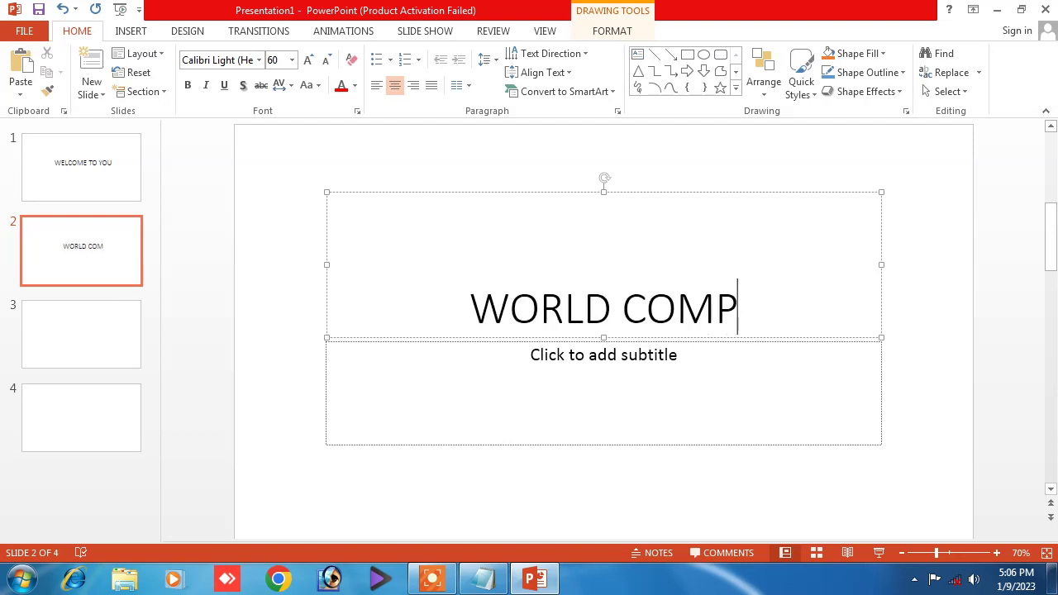
text(UTER )
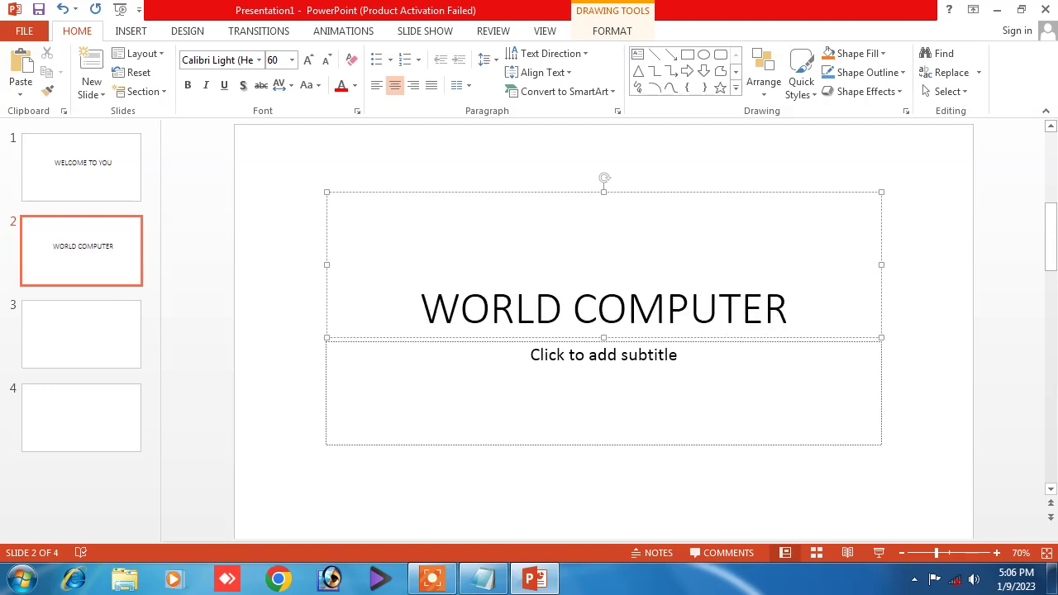
text(GYAN)
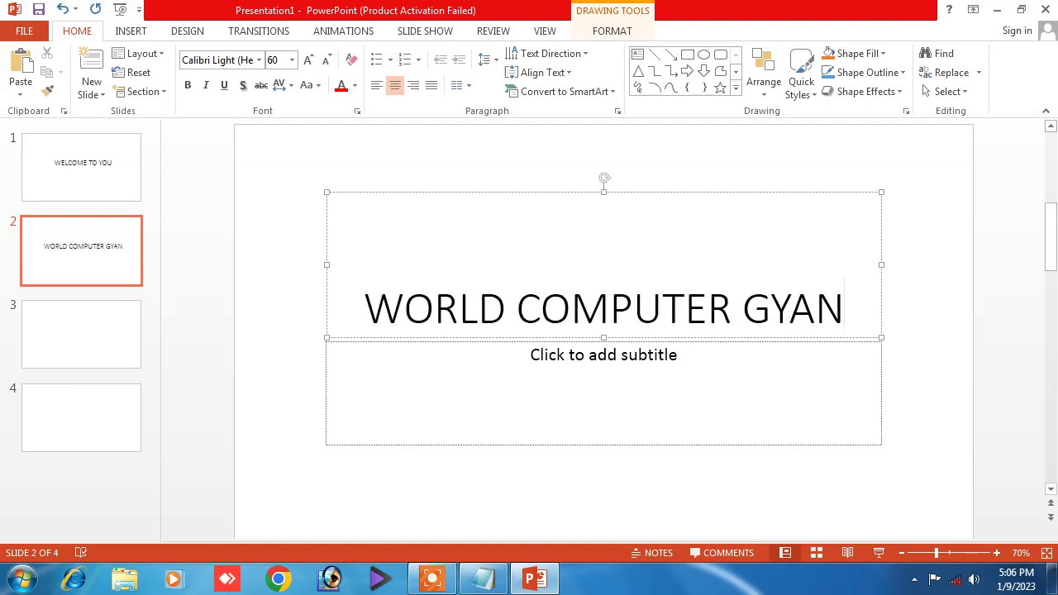
click(509, 400)
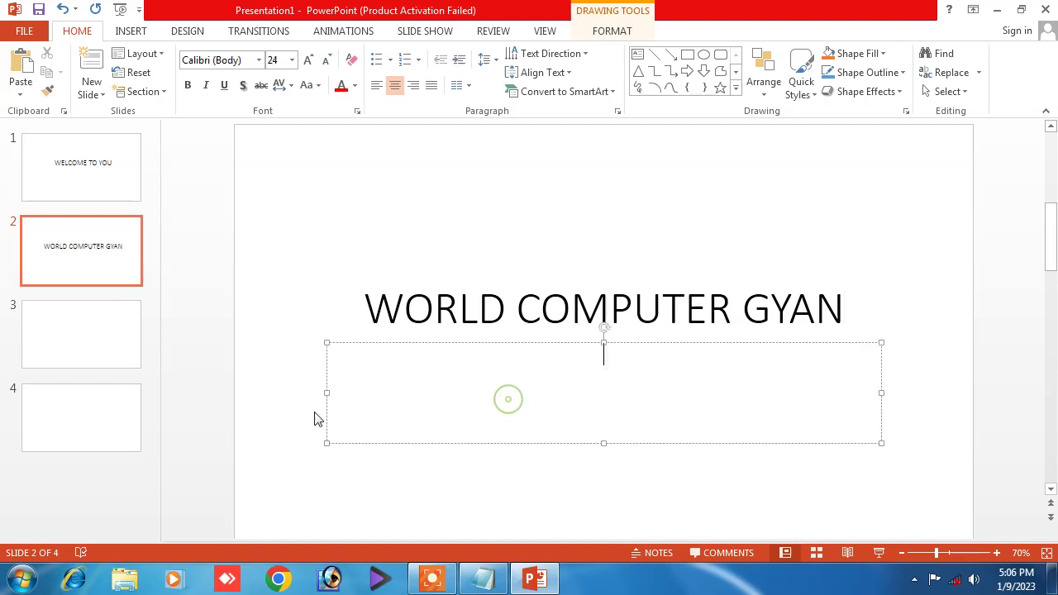
click(327, 416)
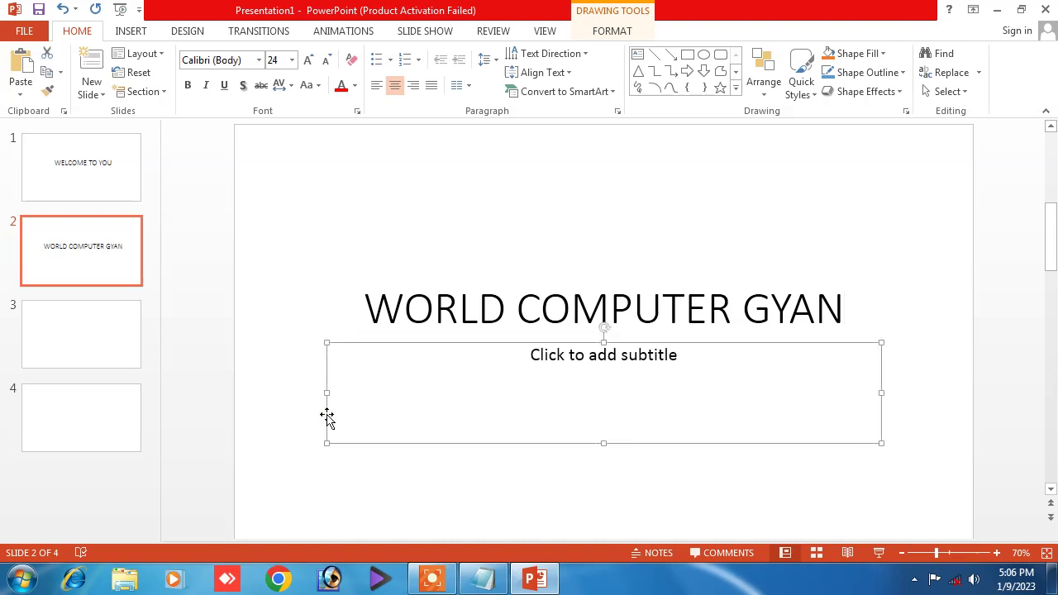
click(325, 418)
Title slide 3 'COURSES', leaving its subtitle empty.
click(70, 347)
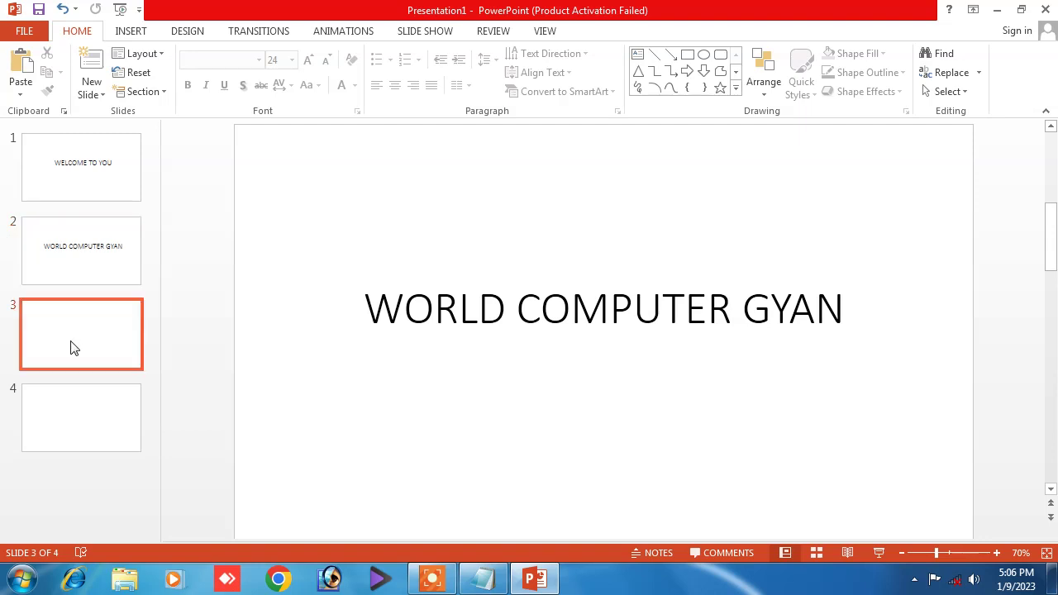
click(526, 305)
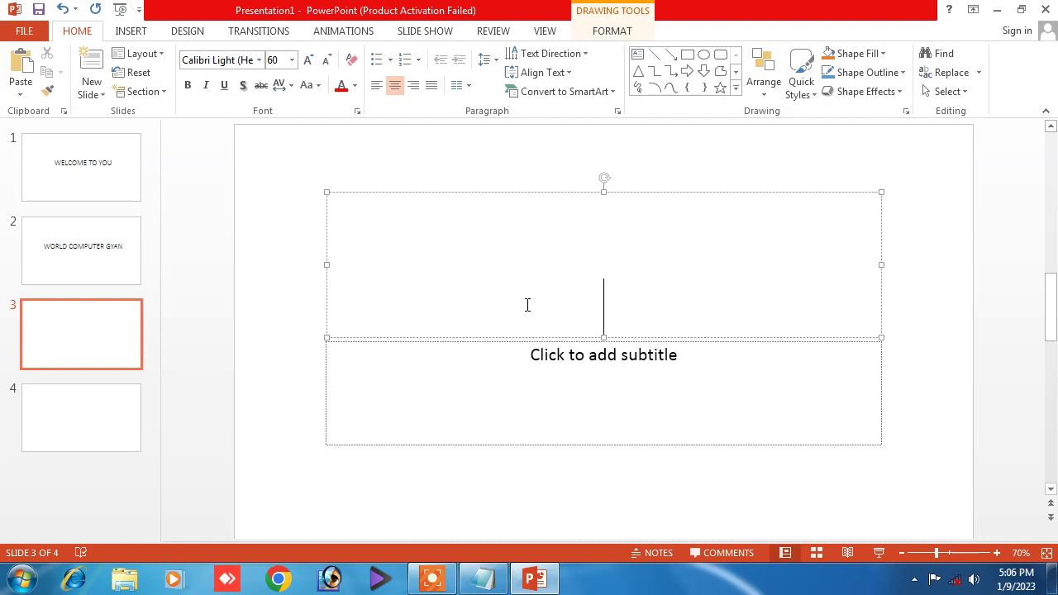
text(COU)
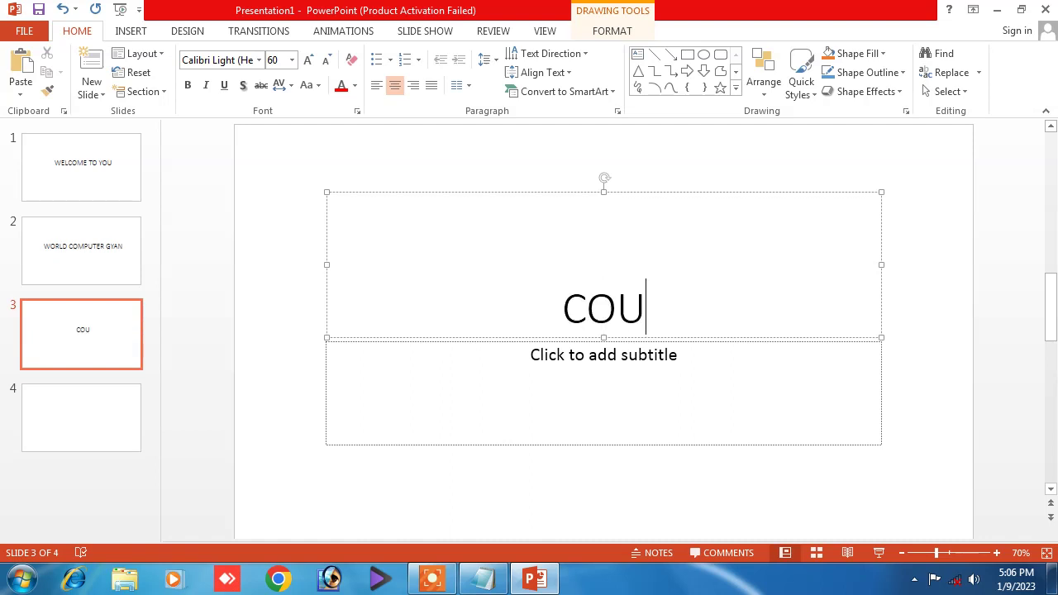
text(RSES)
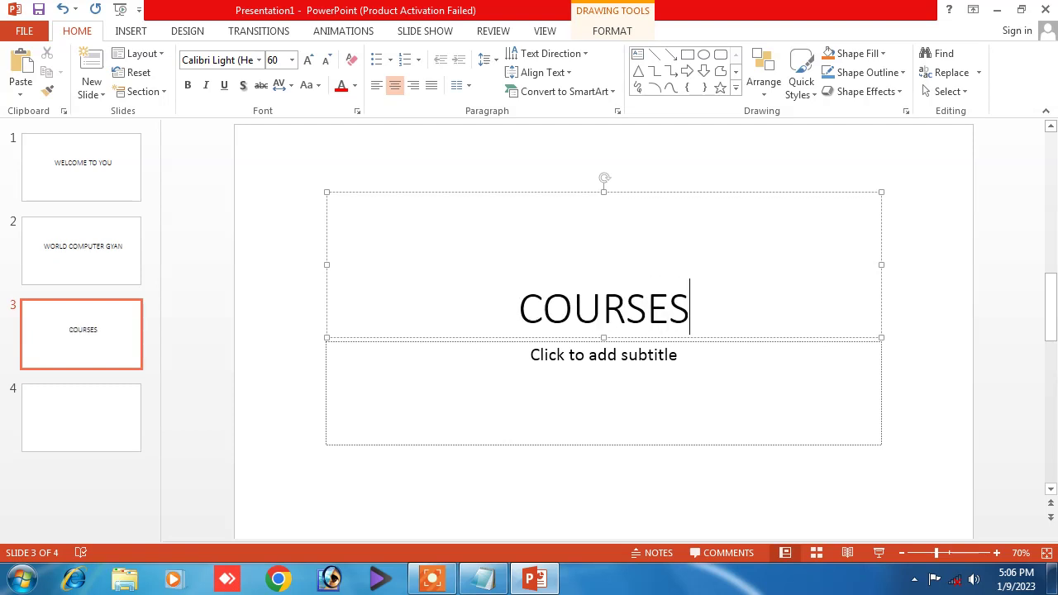
click(465, 401)
click(323, 417)
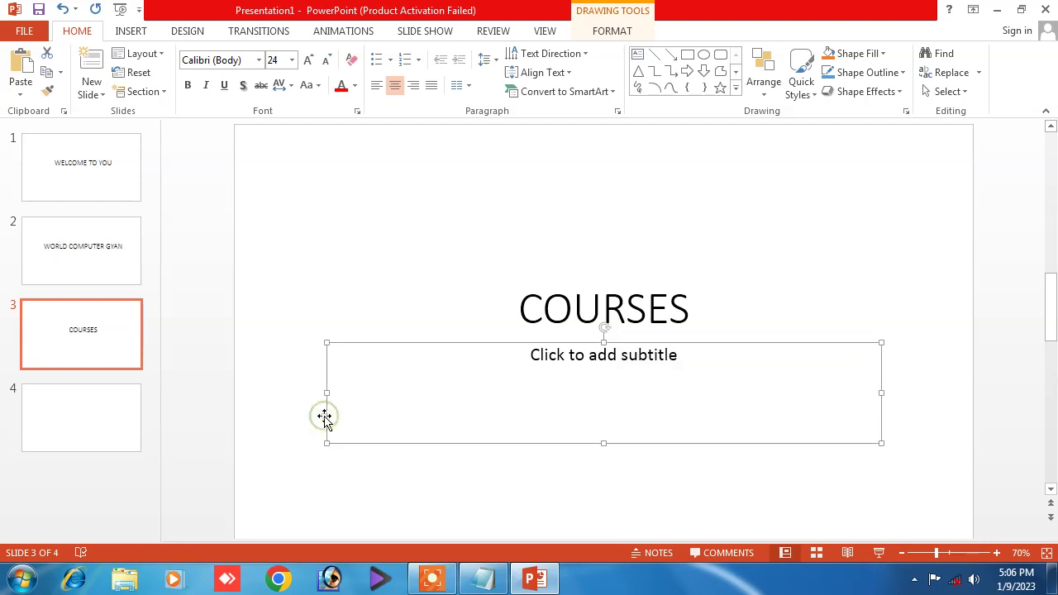
click(325, 422)
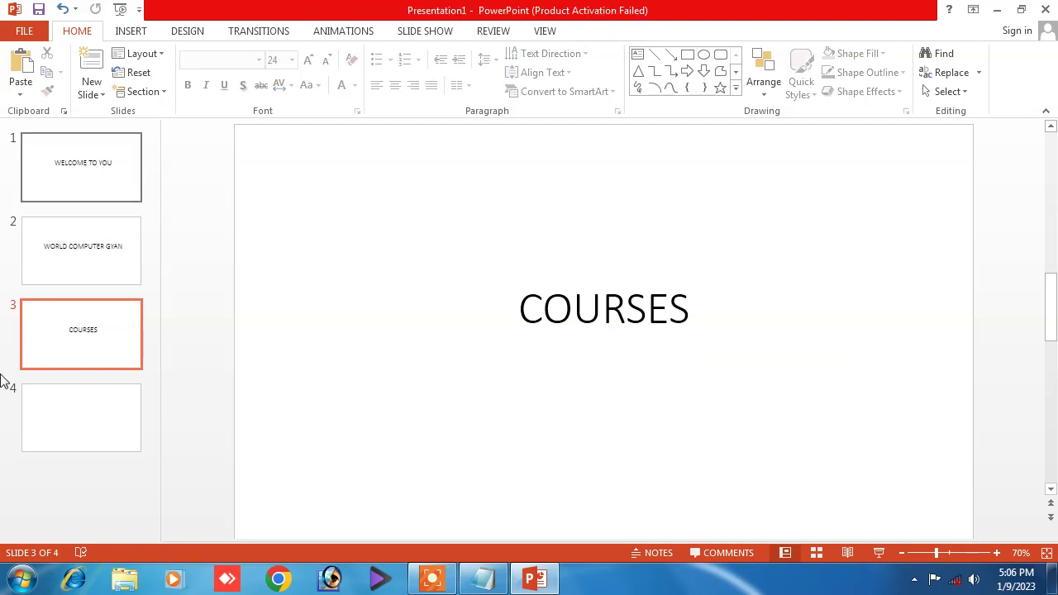
Delete the empty title placeholder on slide 4.
click(89, 433)
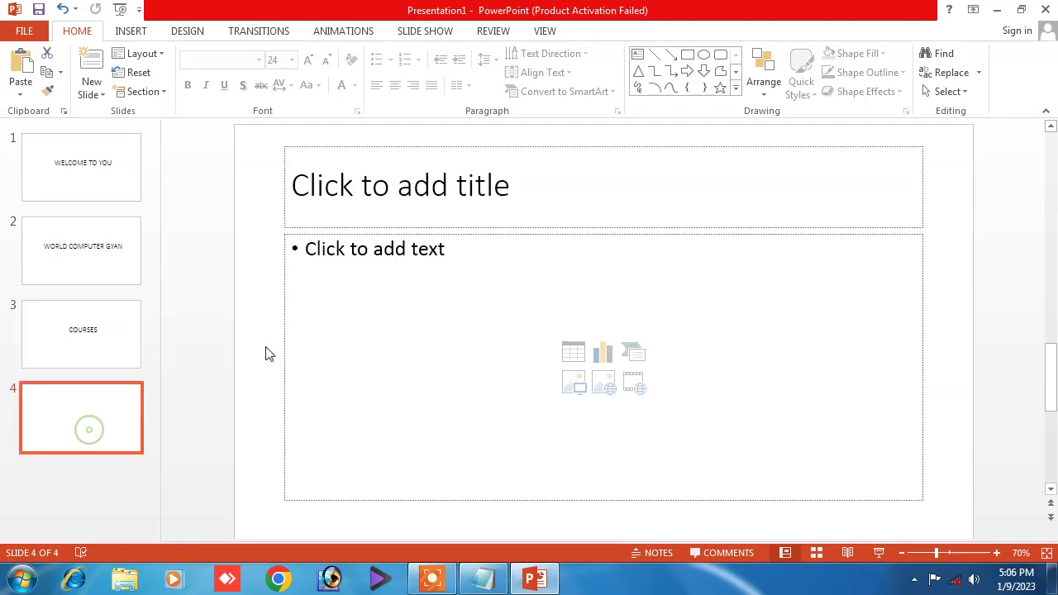
click(453, 206)
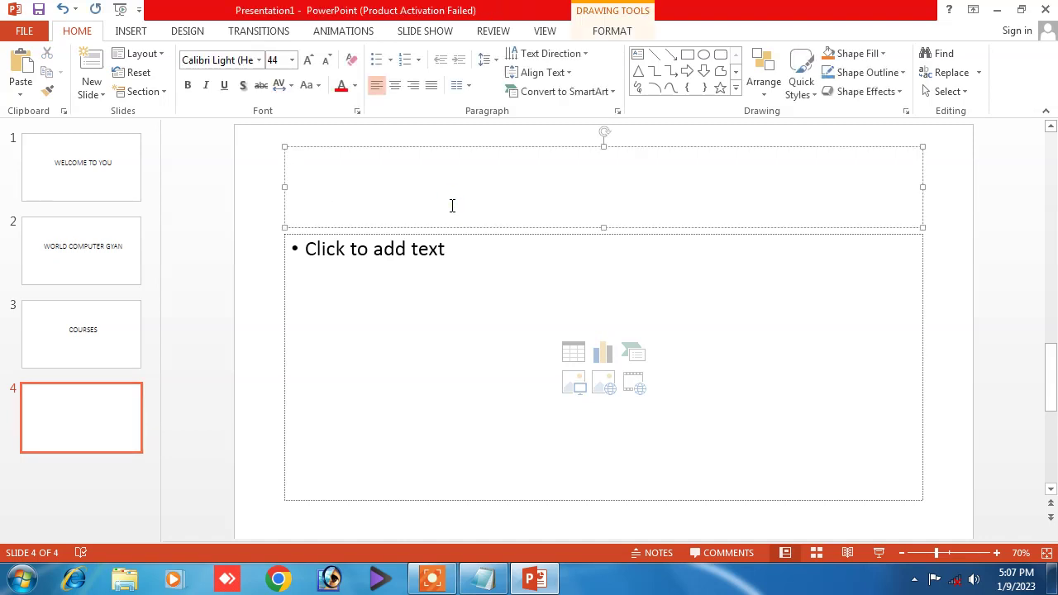
click(285, 216)
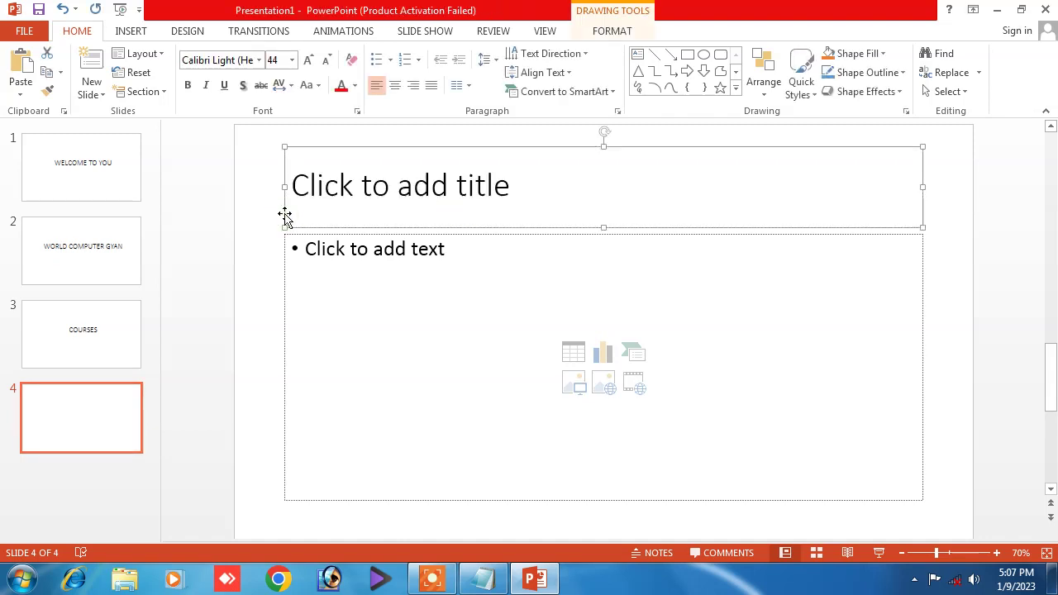
key(Delete)
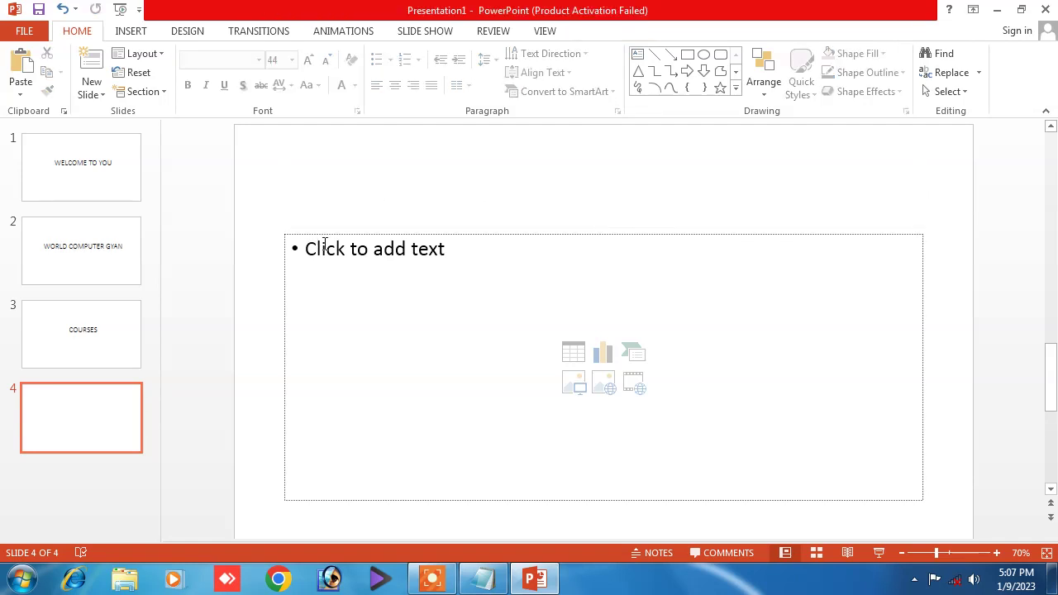
Type the first course bullets DCA, ADCA and CCA in slide 4's body box.
click(330, 257)
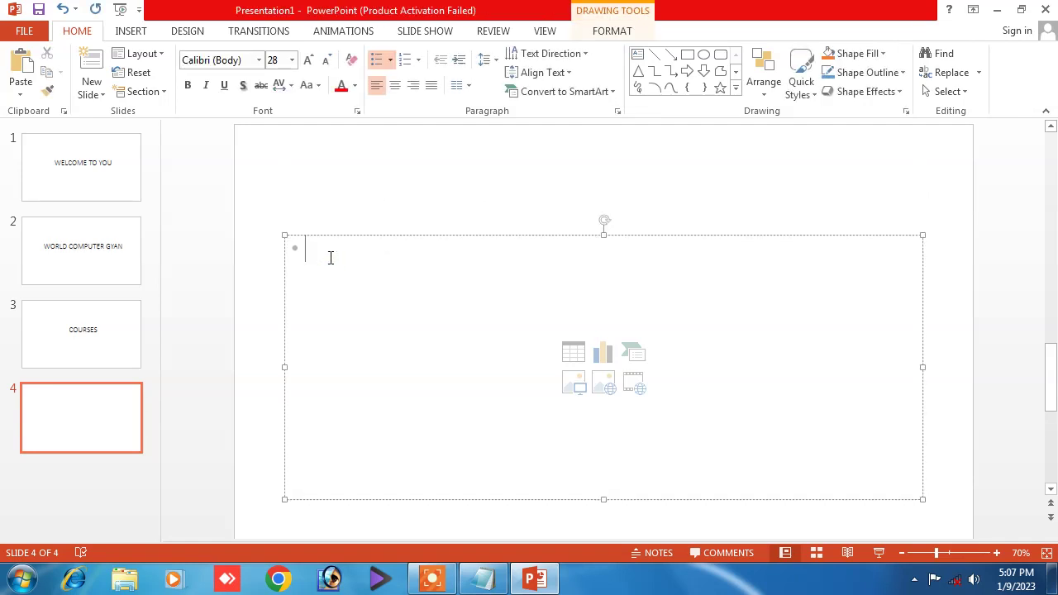
text(DCA)
key(Return)
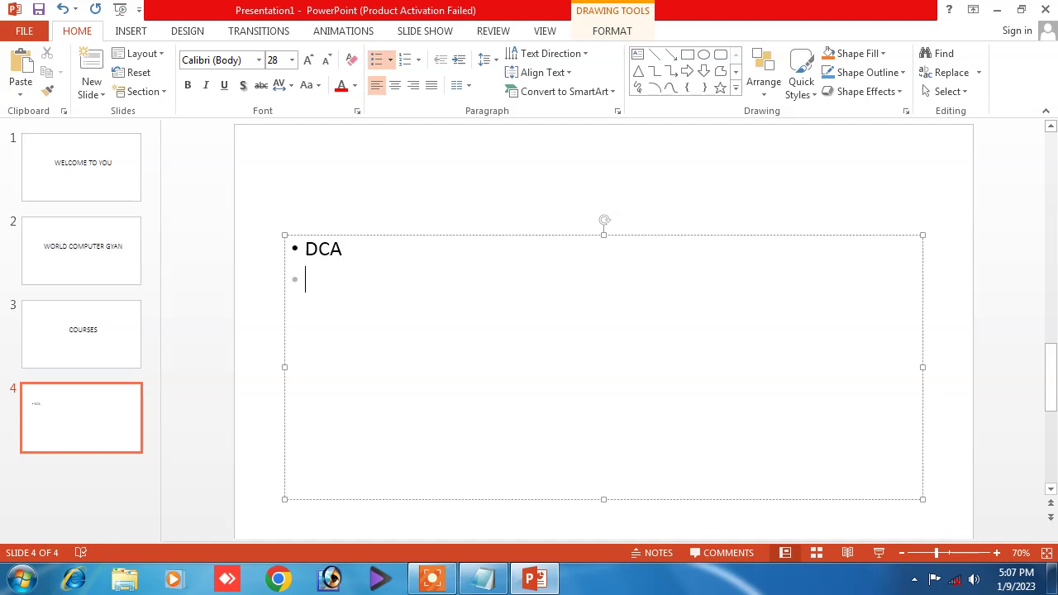
text(AC)
key(BackSpace)
text(DCA)
key(Return)
text(CCA)
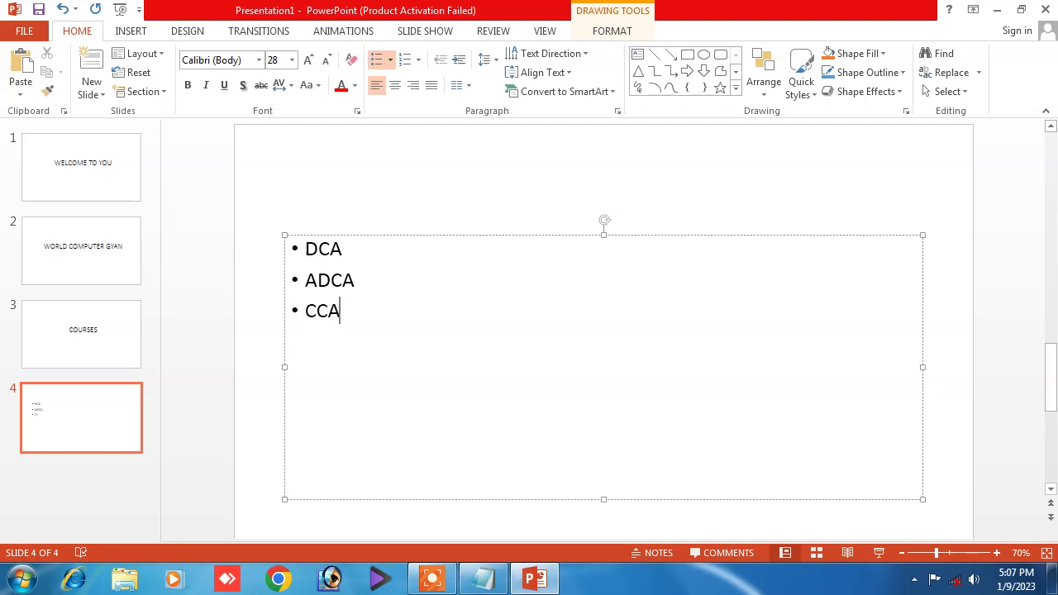
Add bullets CCC, PGDCA, TALLY, DFA, DTP and move the list higher.
key(Return)
text(CCC)
key(Return)
text(PGD)
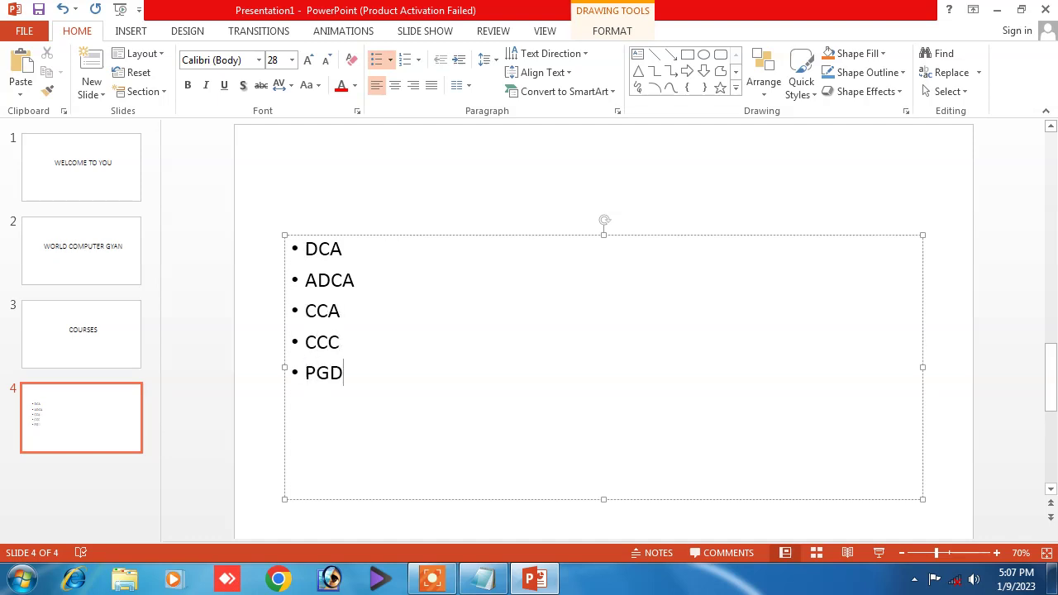
text(V)
key(BackSpace)
text(CA)
text(TALLT)
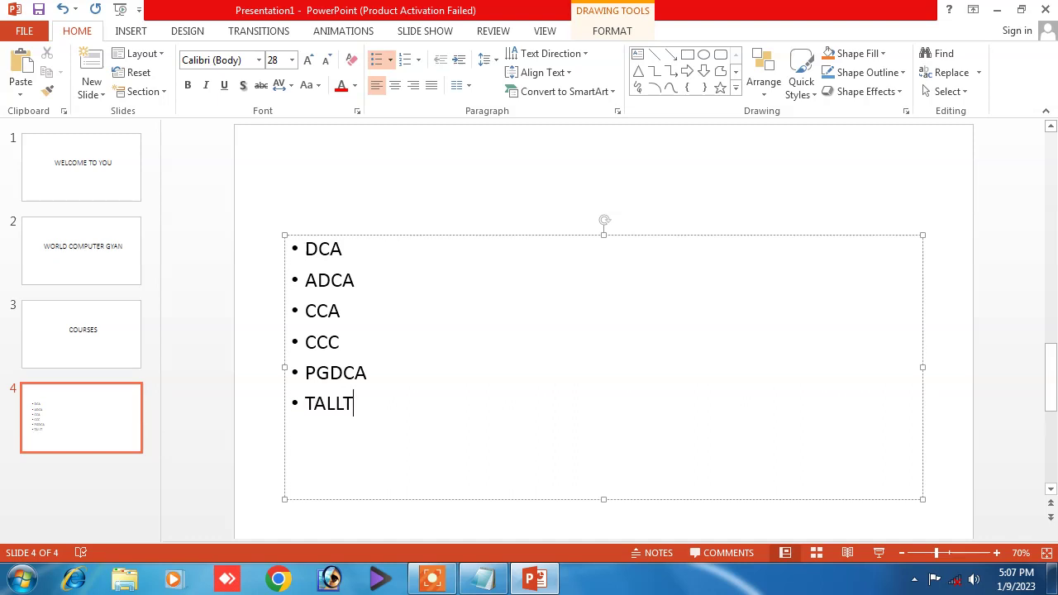
key(BackSpace)
text(Y)
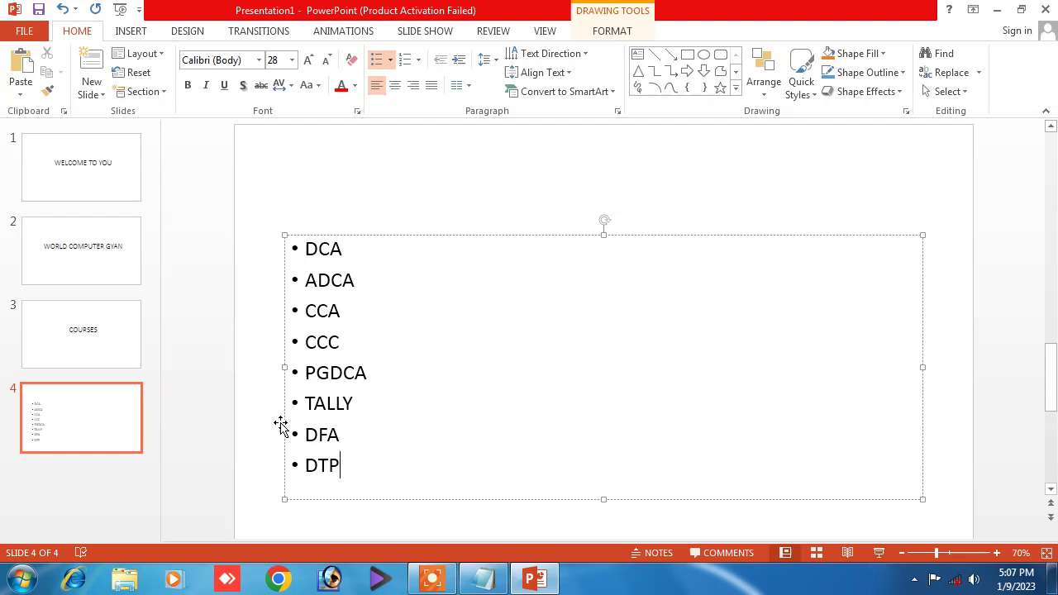
drag(283, 424, 280, 366)
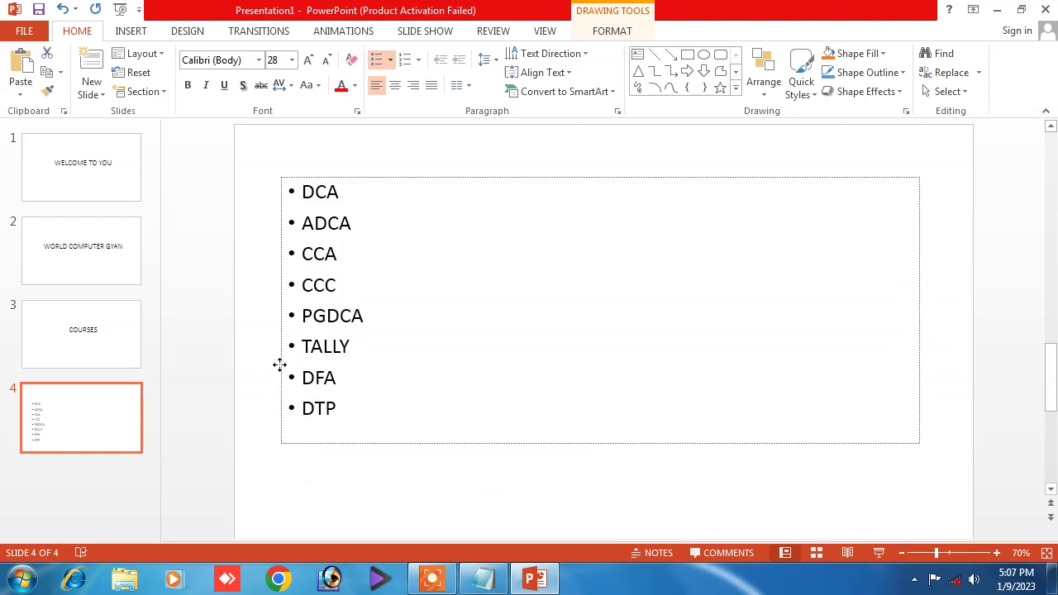
key(Escape)
Enlarge the WELCOME TO YOU title to 80 and move it lower.
click(97, 164)
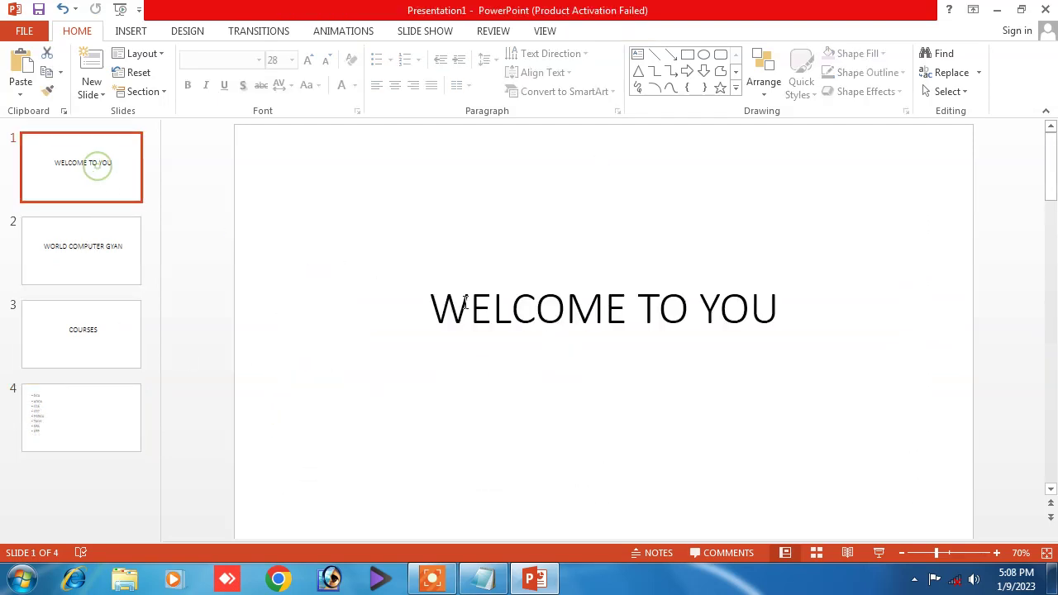
click(461, 309)
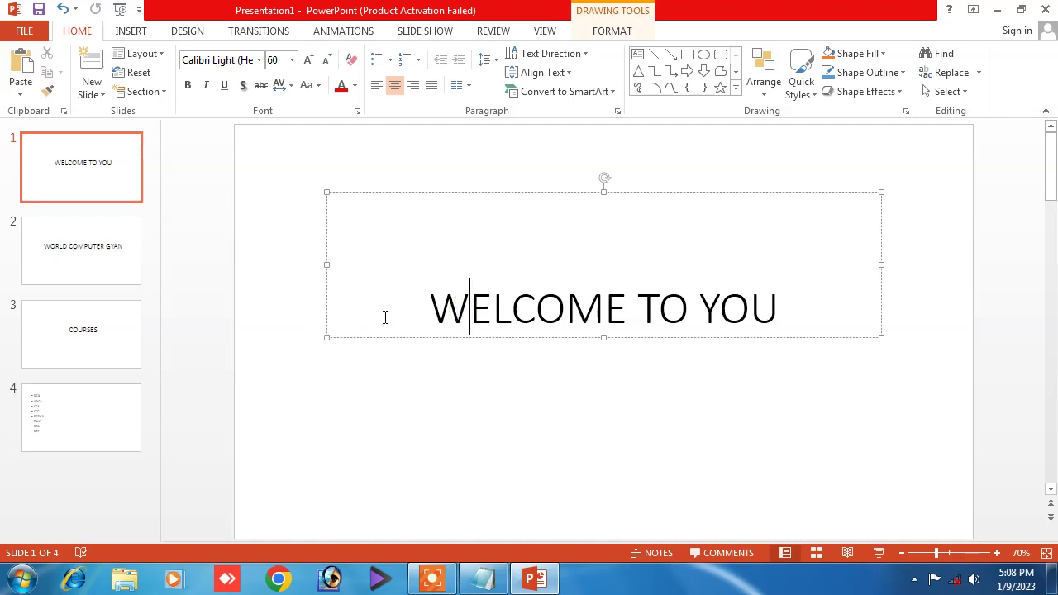
drag(416, 308, 733, 313)
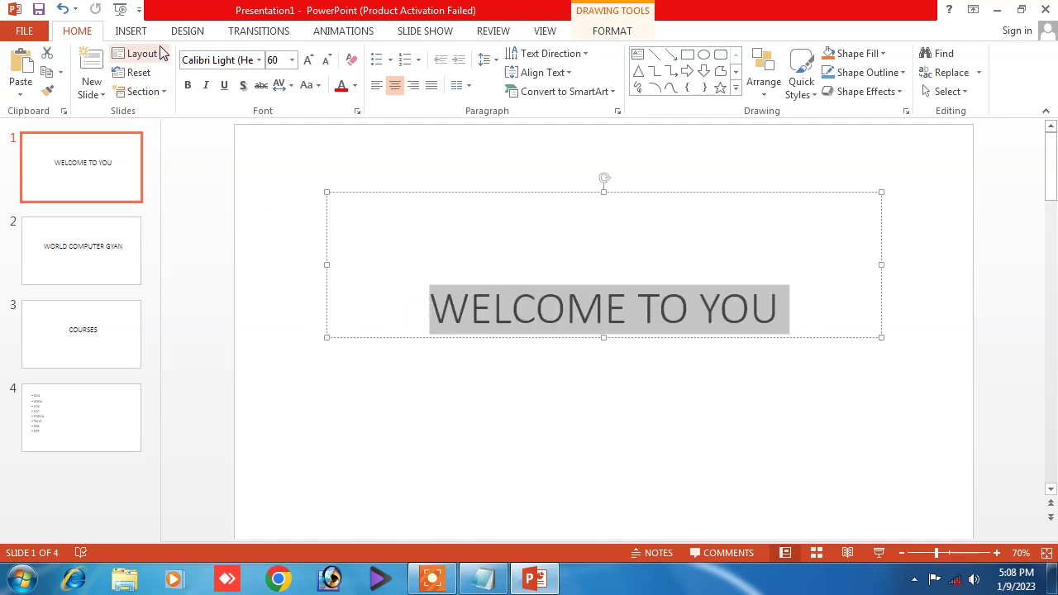
click(310, 61)
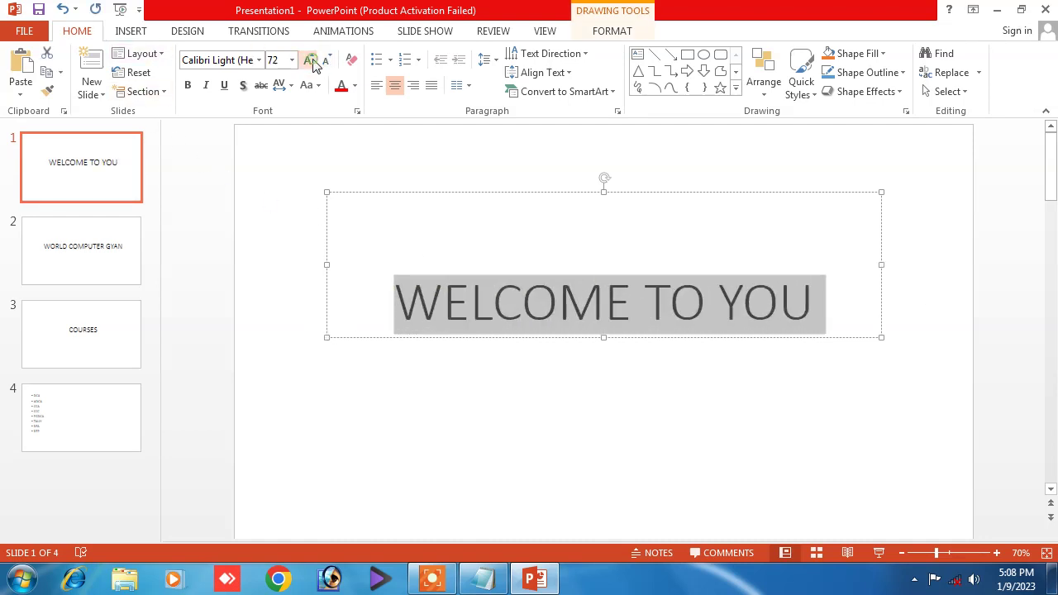
click(310, 60)
drag(321, 315, 324, 370)
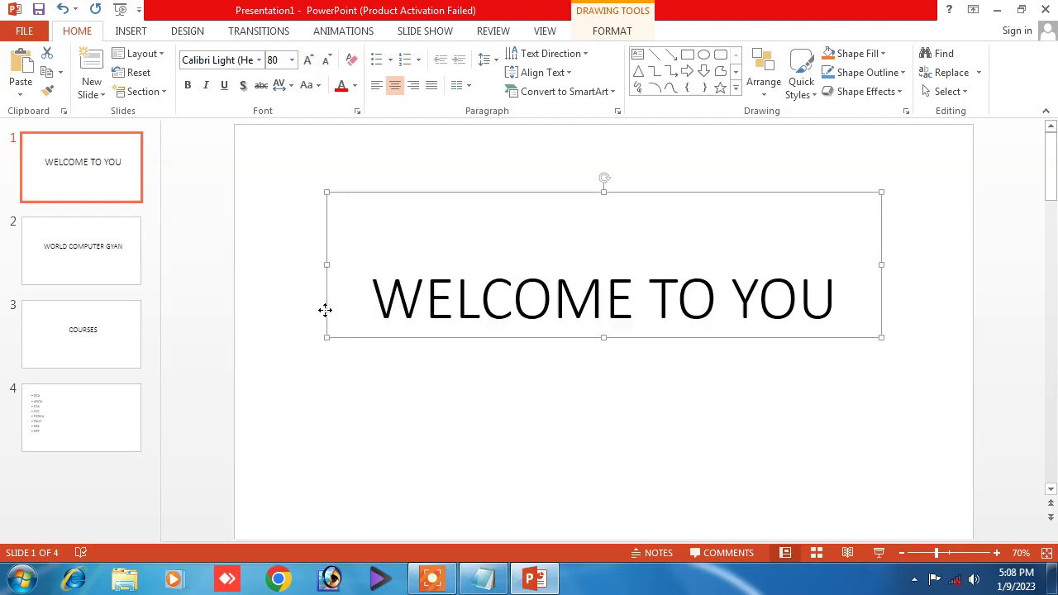
Set the WORLD COMPUTER GYAN title to 66, widening and lowering its box.
click(141, 255)
click(422, 307)
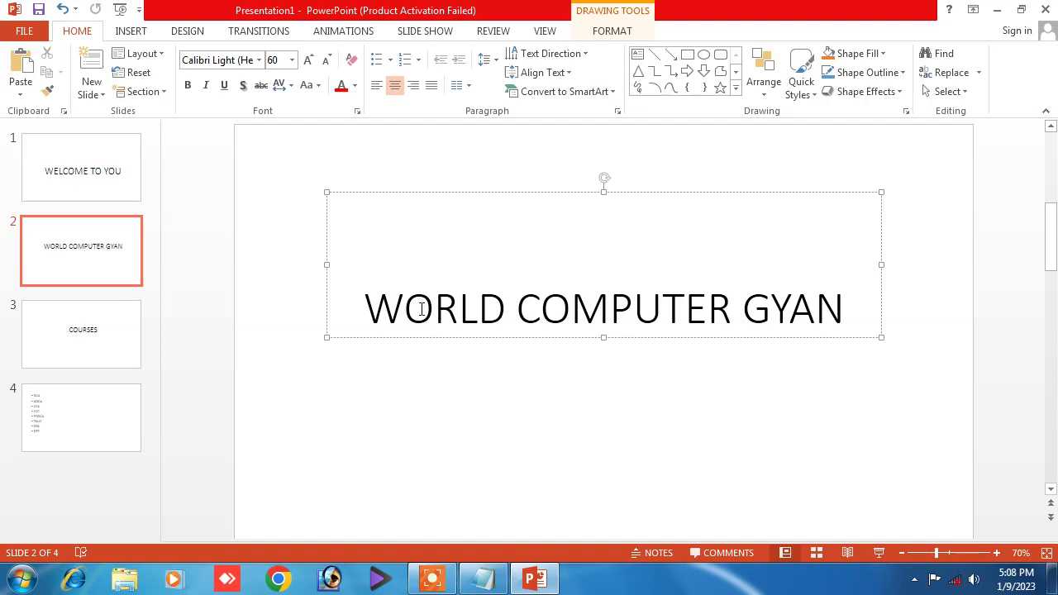
key(ctrl+a)
click(310, 61)
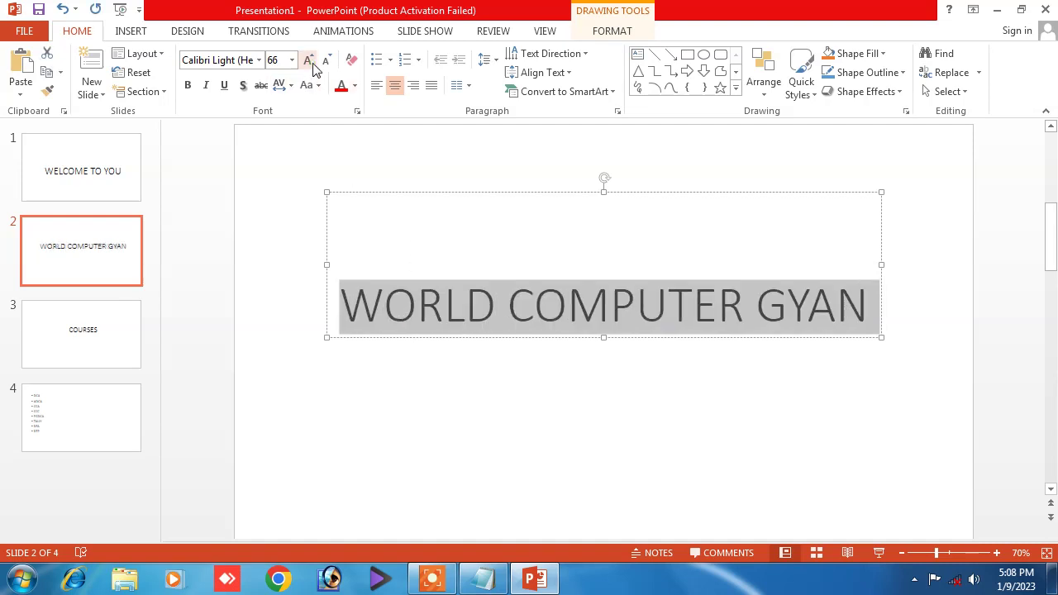
drag(328, 339, 300, 376)
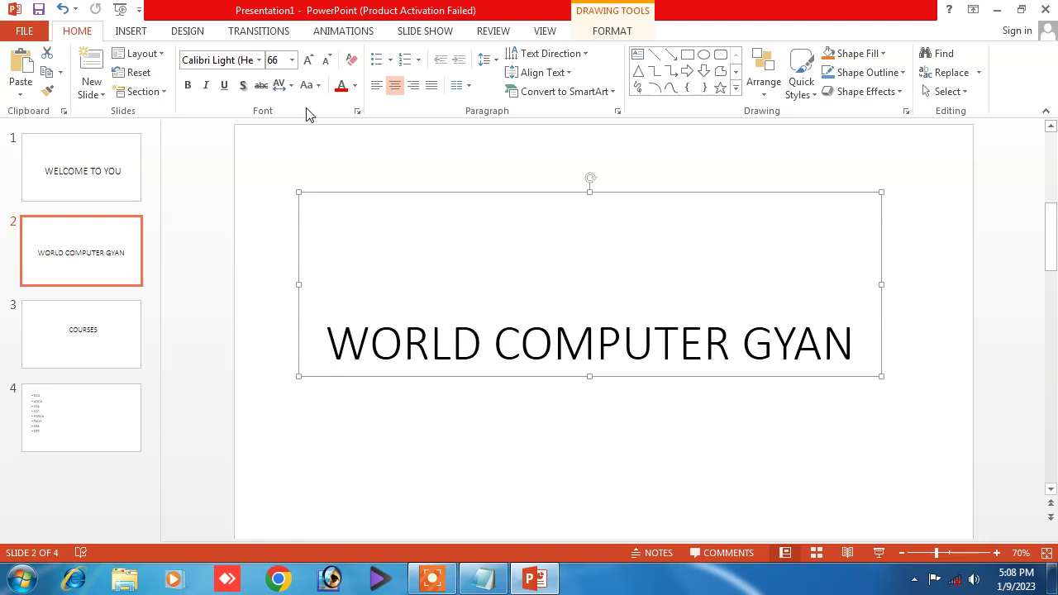
click(308, 62)
click(327, 61)
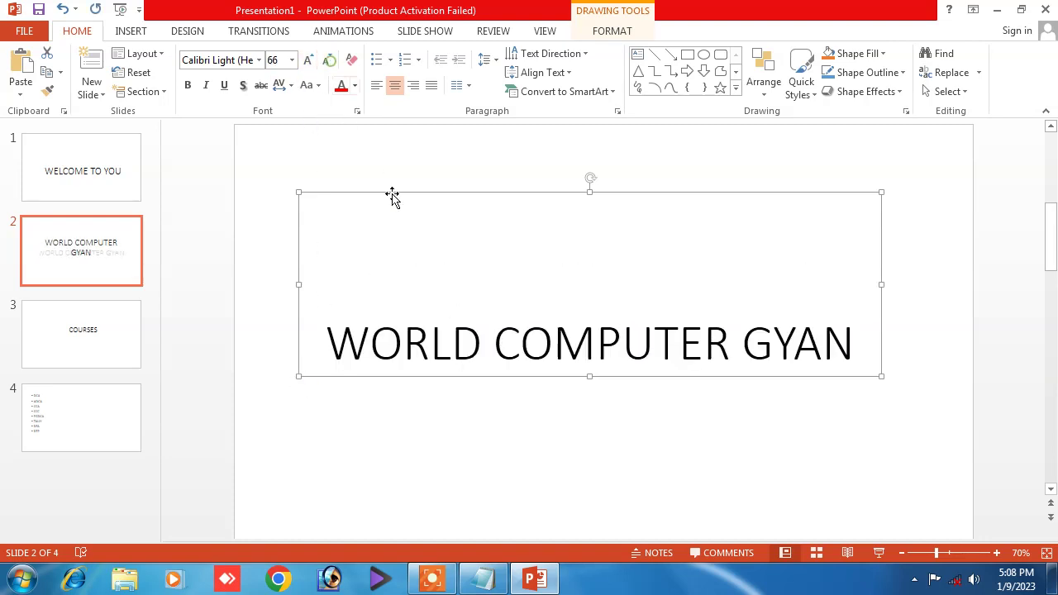
key(Escape)
Set the COURSES title to 80 and move it lower on slide 3.
click(88, 331)
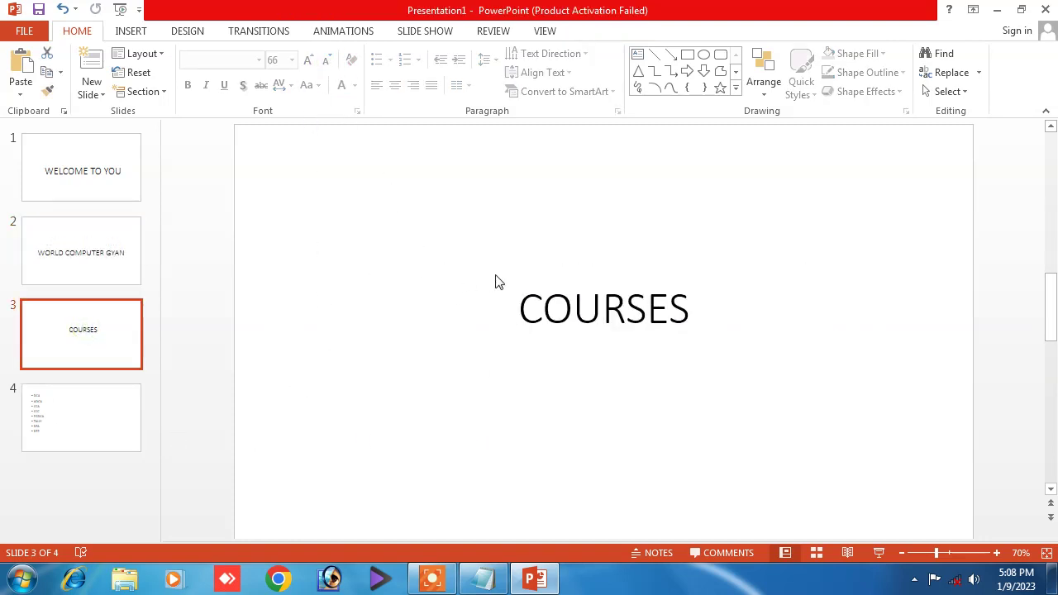
click(560, 306)
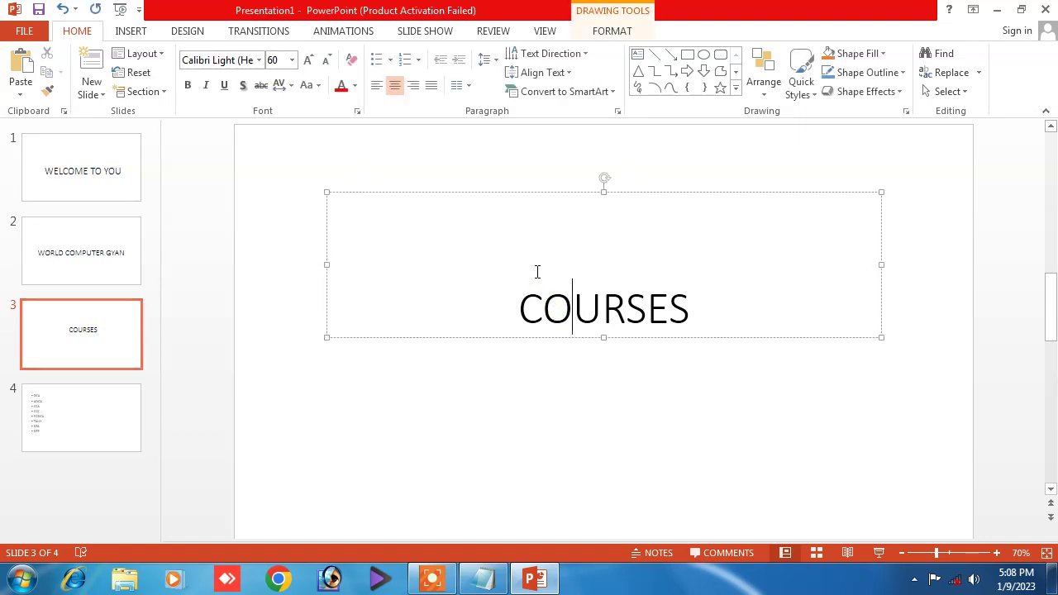
key(ctrl+a)
click(309, 61)
click(310, 60)
click(309, 61)
click(309, 61)
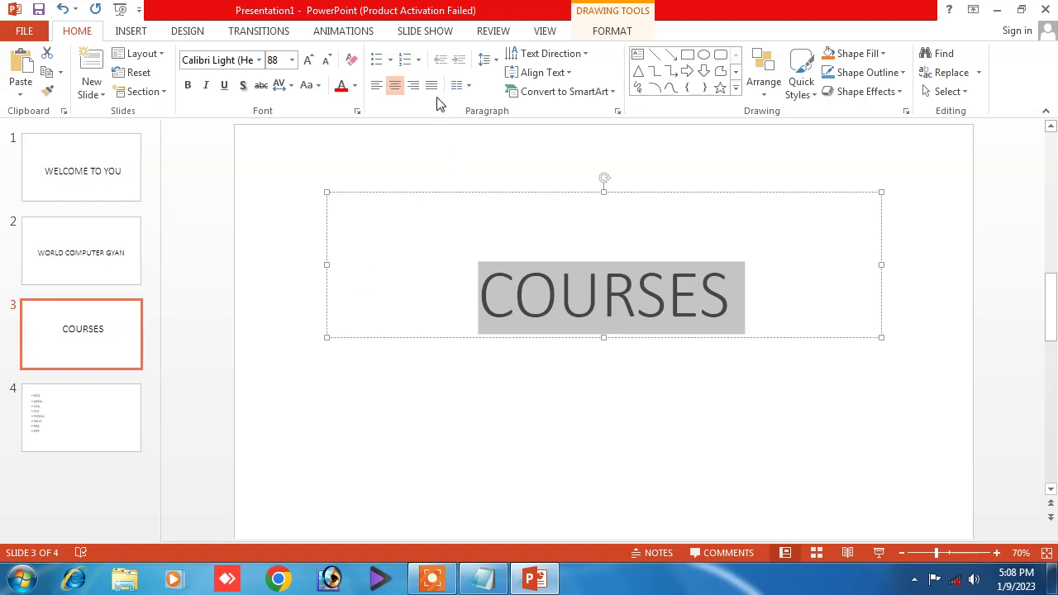
click(328, 60)
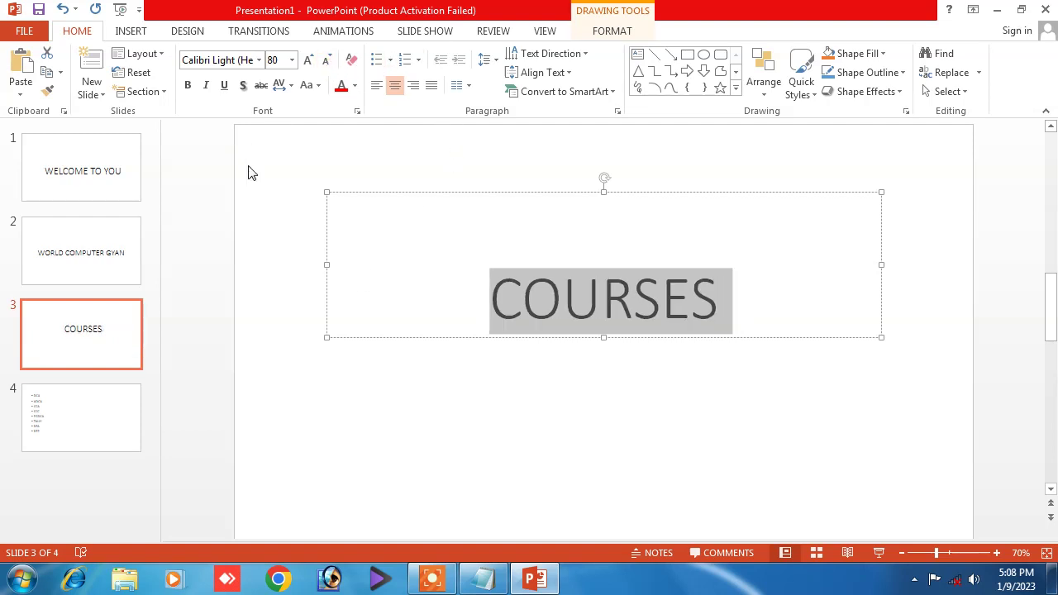
click(421, 310)
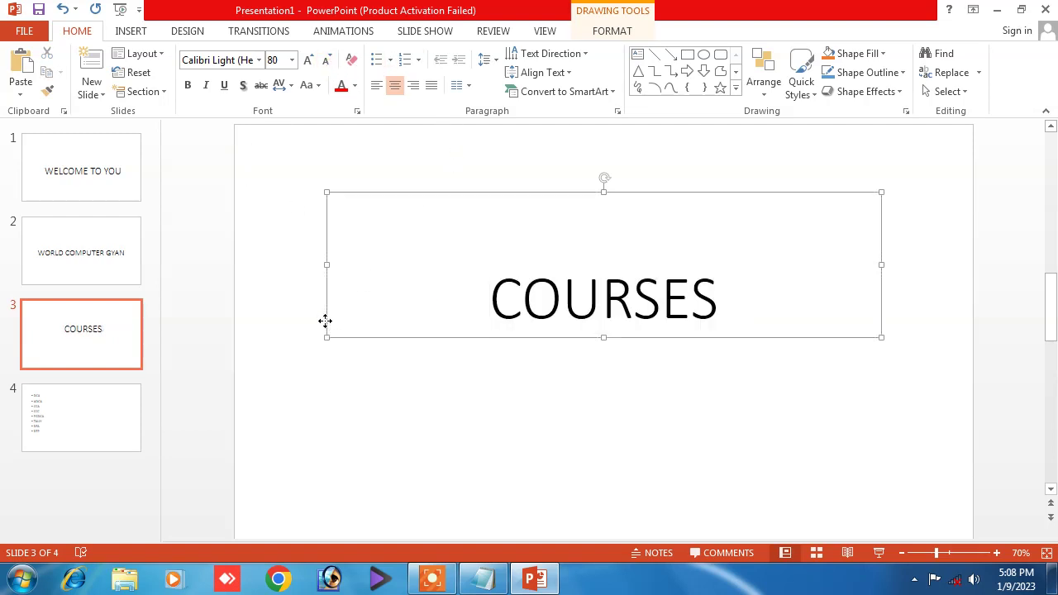
drag(329, 325, 323, 391)
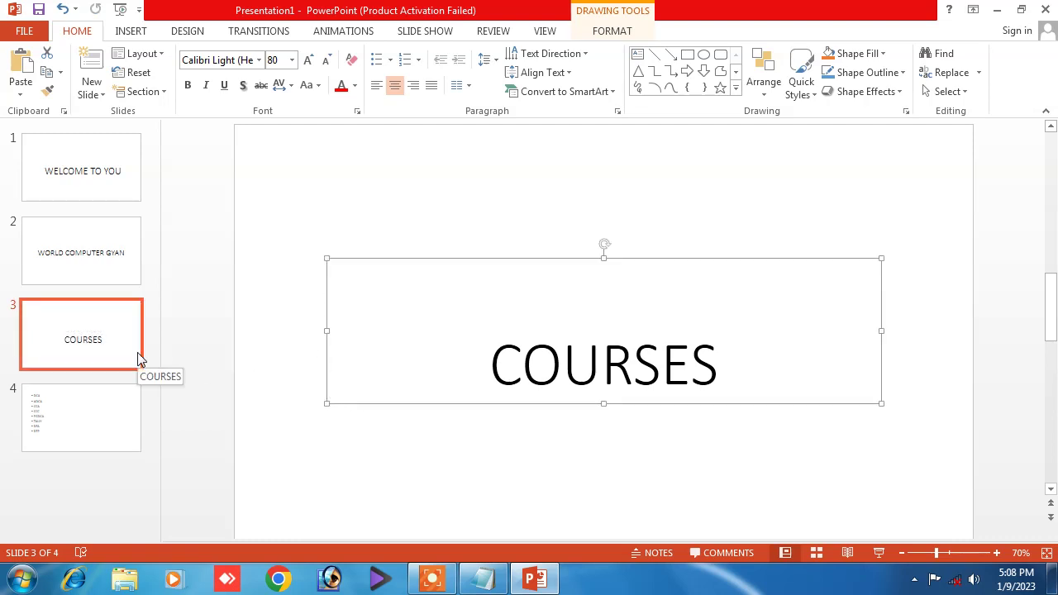
Make slide 4's bullets bold at 32 and make the list box taller.
click(90, 426)
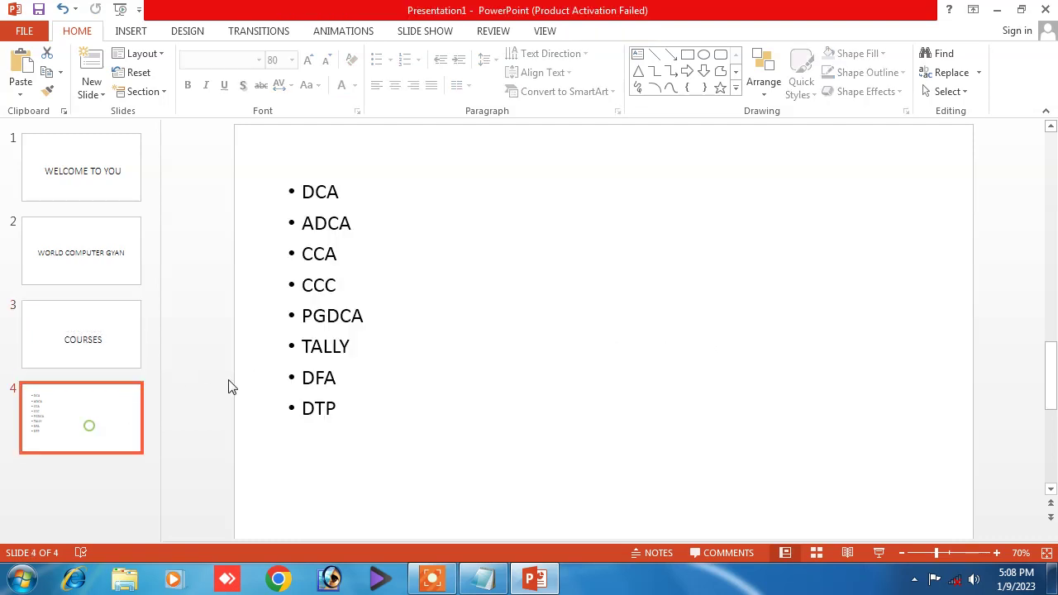
click(339, 254)
drag(288, 188, 354, 422)
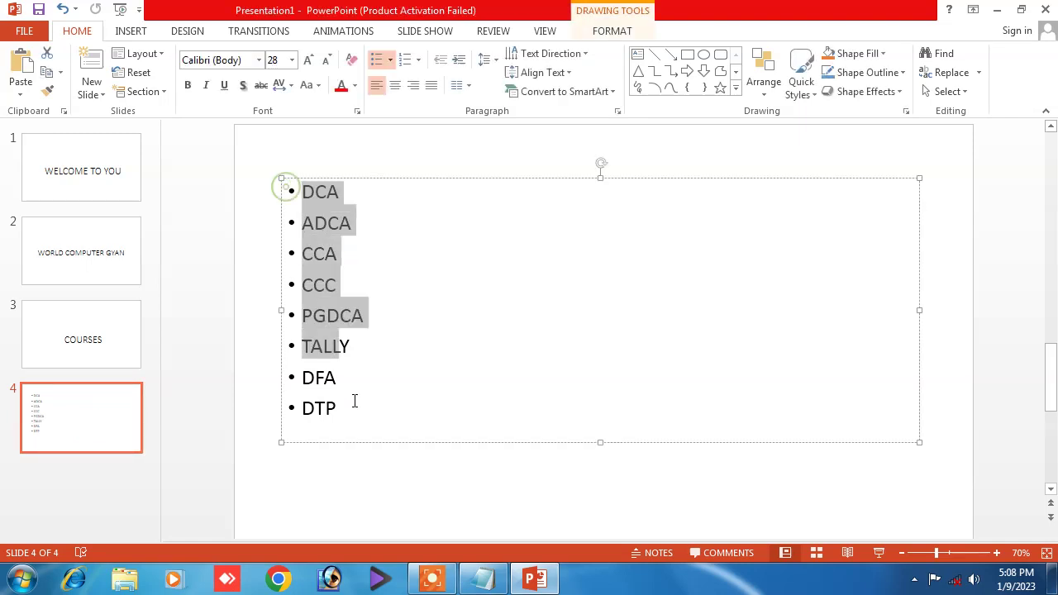
click(307, 61)
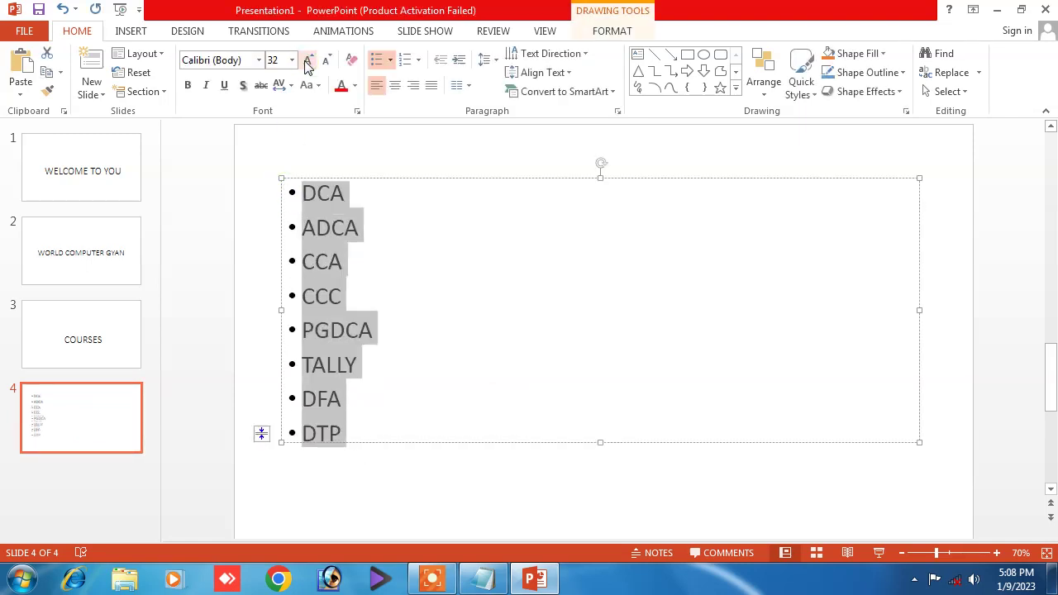
click(188, 85)
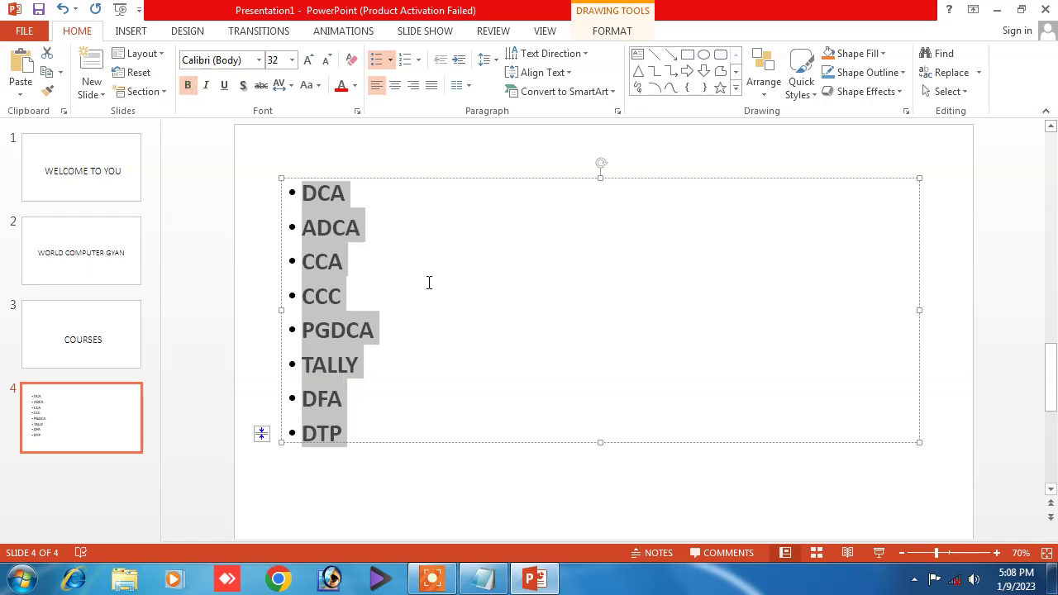
drag(601, 443, 600, 512)
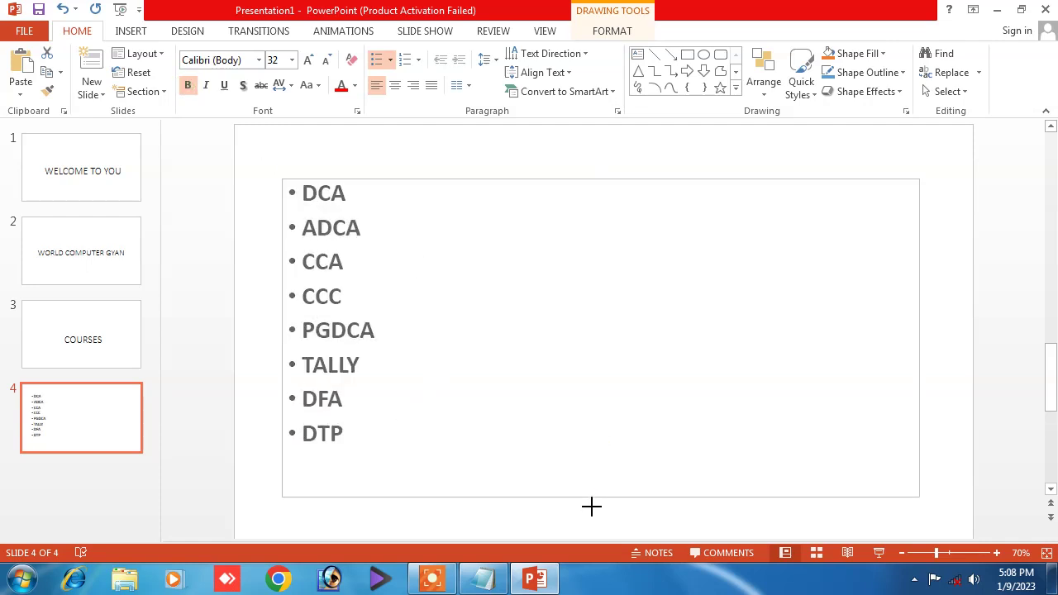
Enlarge the bullet text to 40 and shift the list toward the centre.
click(354, 259)
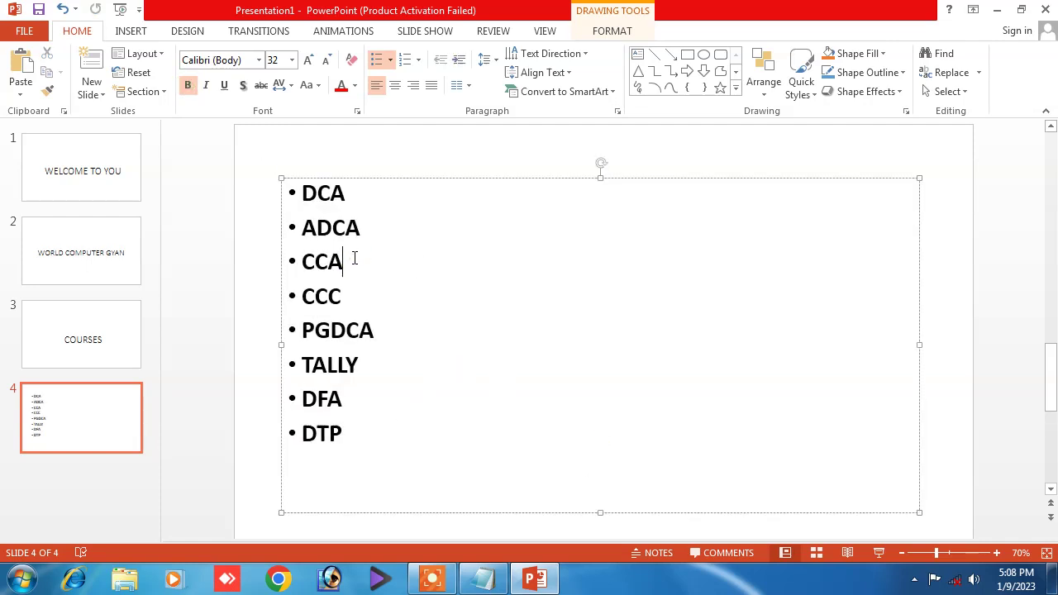
key(ctrl+a)
click(308, 61)
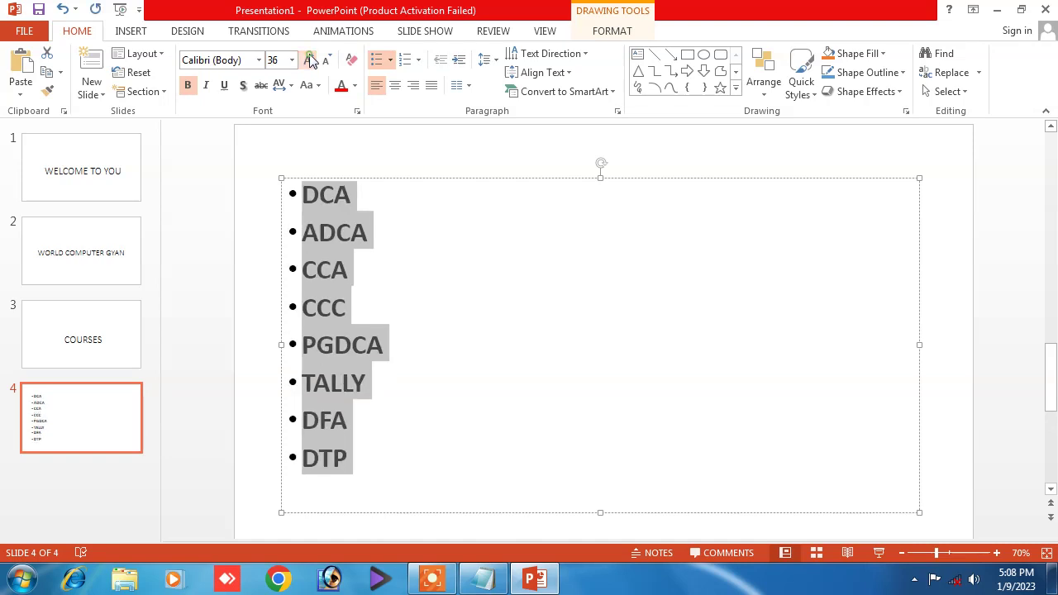
click(311, 62)
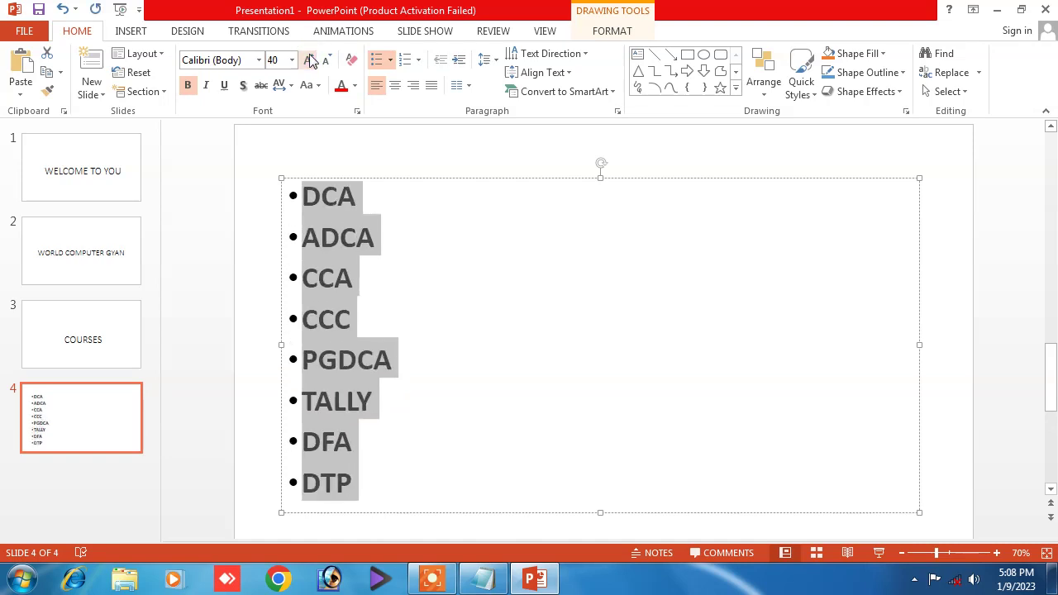
click(283, 345)
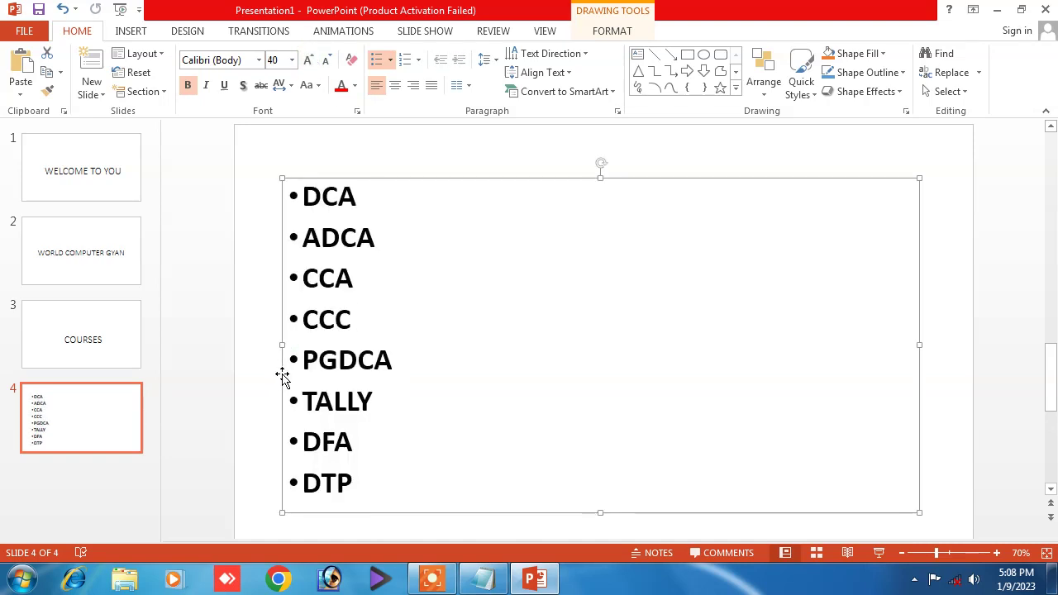
drag(283, 378, 480, 378)
click(353, 367)
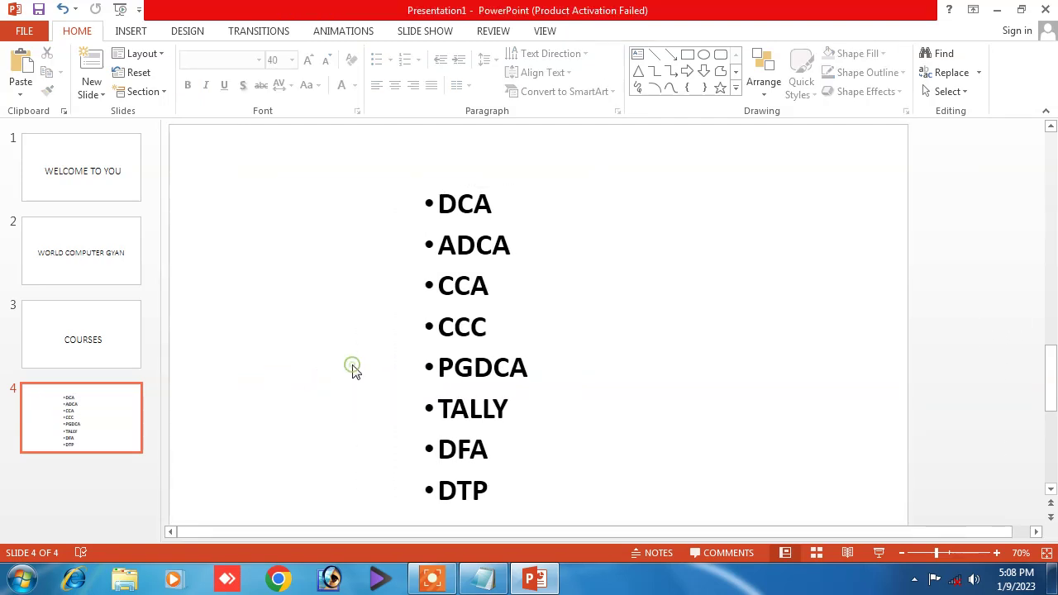
Review all four slides and return to slide 1.
click(71, 170)
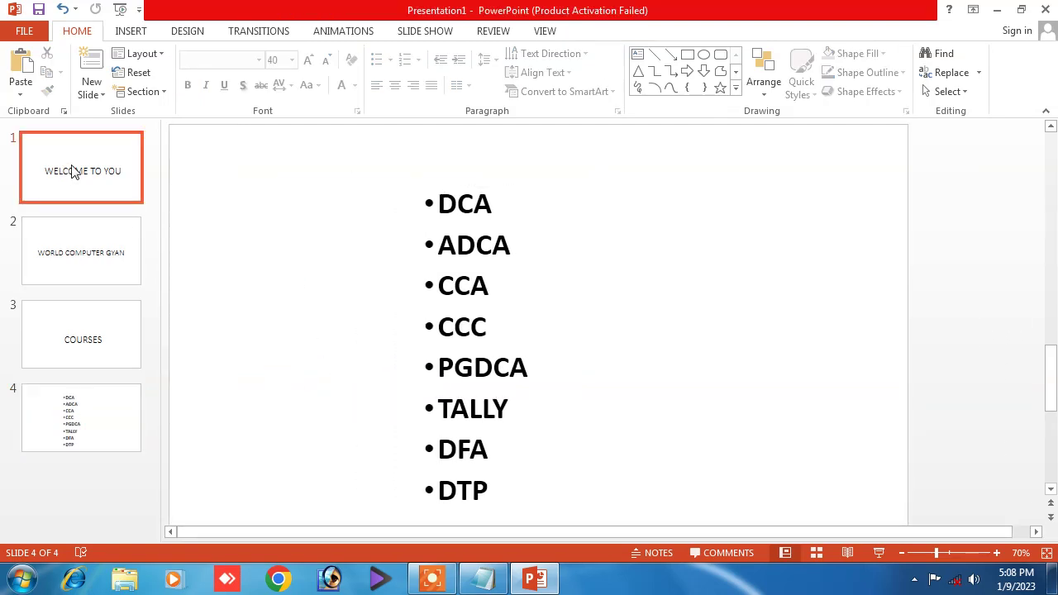
click(94, 256)
click(92, 364)
key(Down)
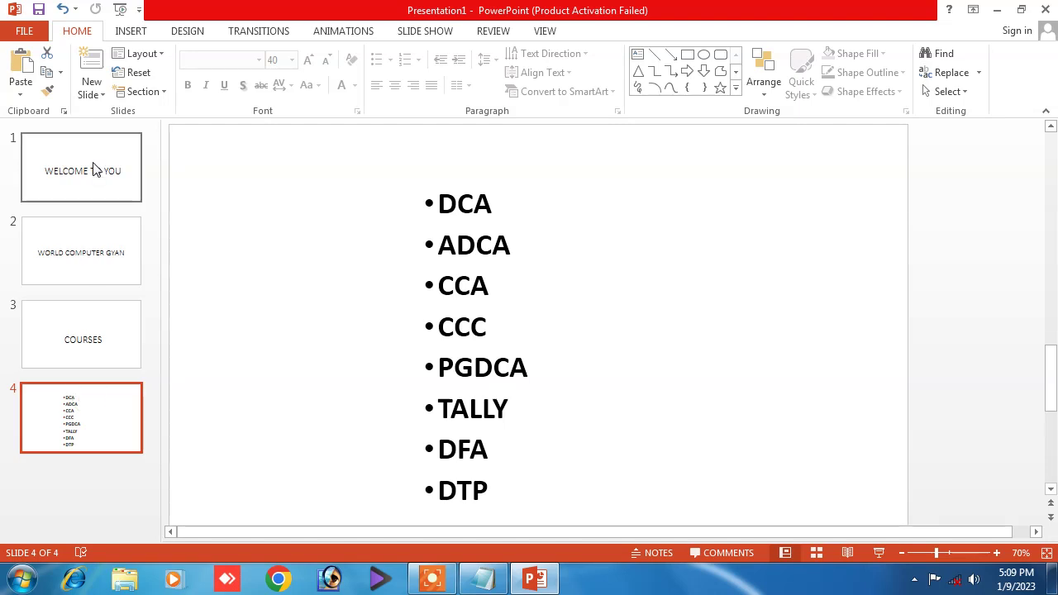
click(93, 257)
click(94, 306)
click(90, 409)
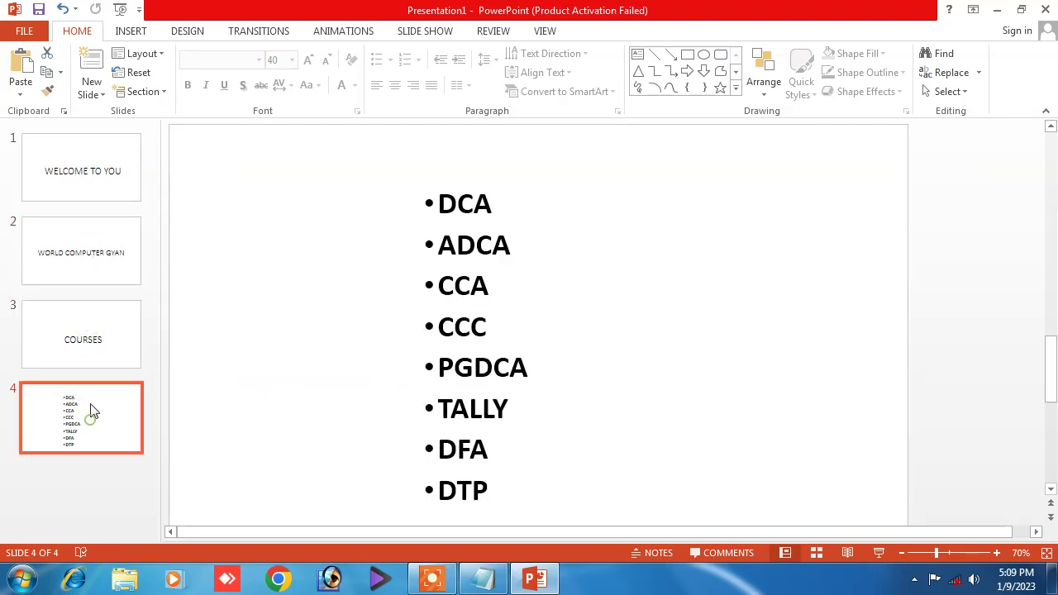
click(90, 173)
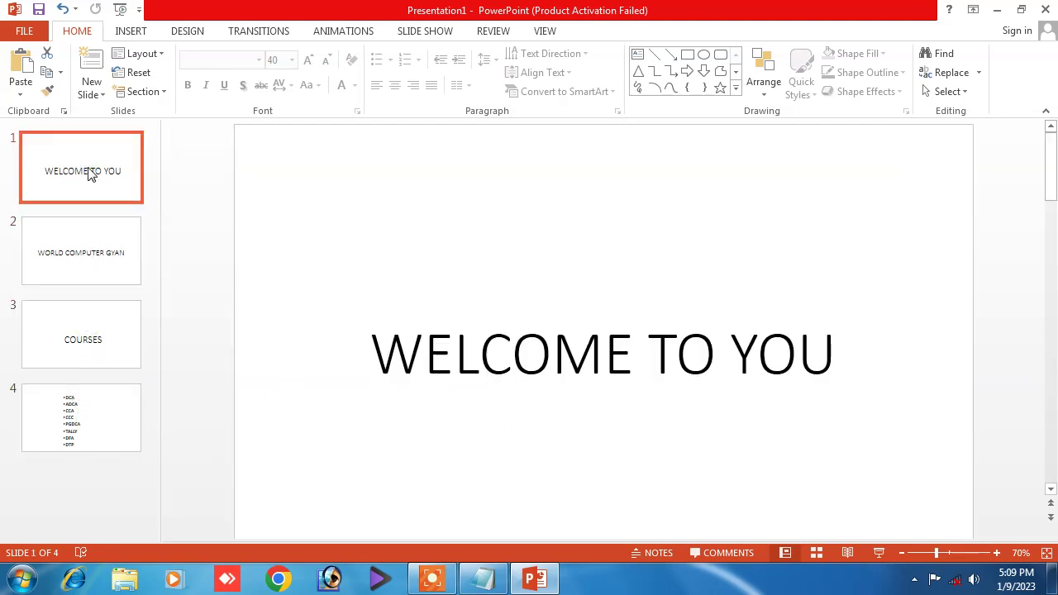
Apply the green Facet theme to all slides, then the teal theme to slide 2 only.
click(181, 33)
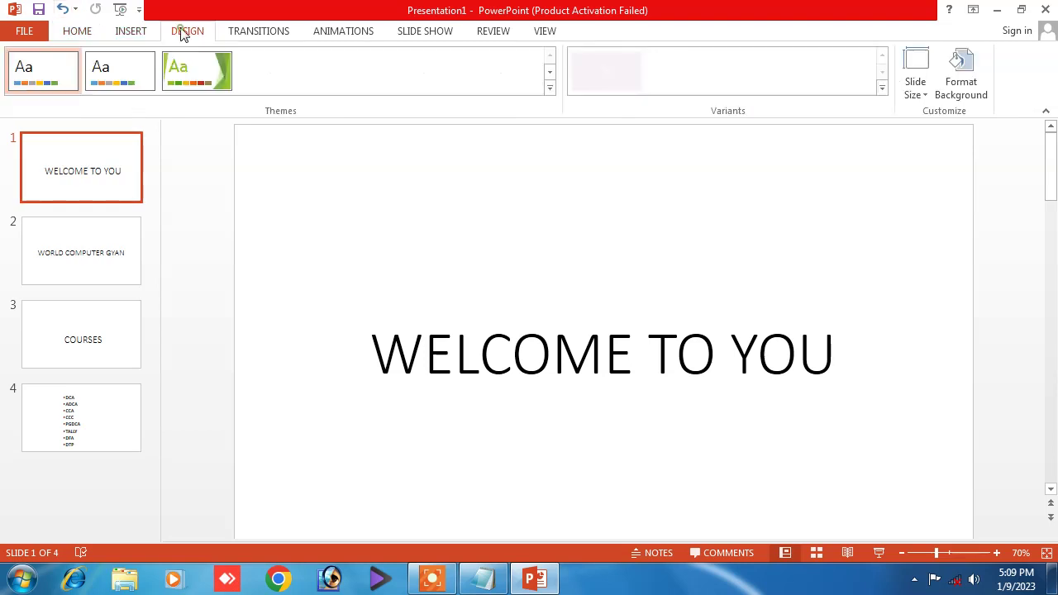
click(210, 74)
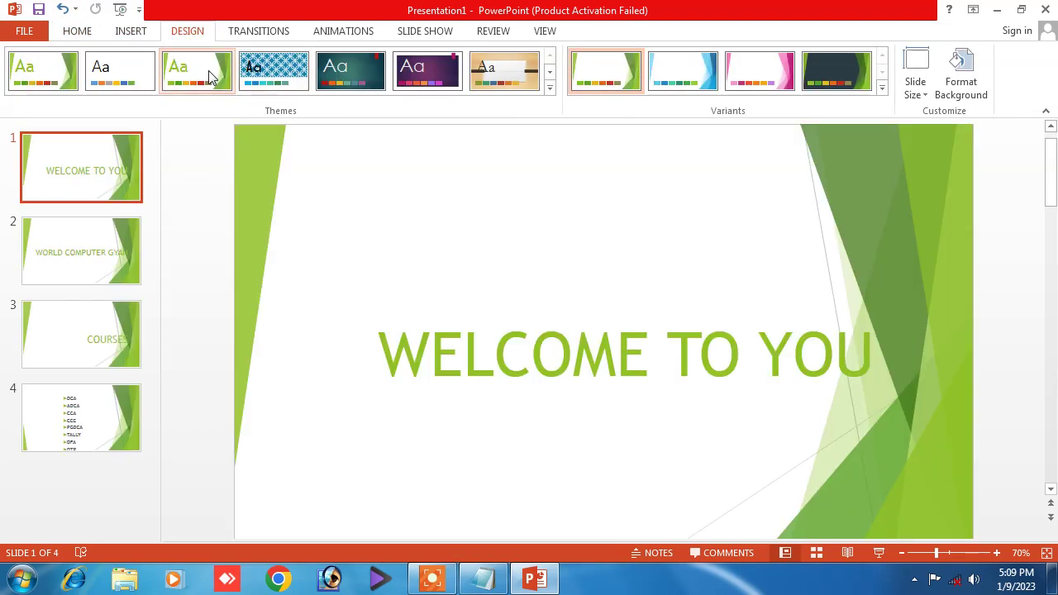
click(101, 241)
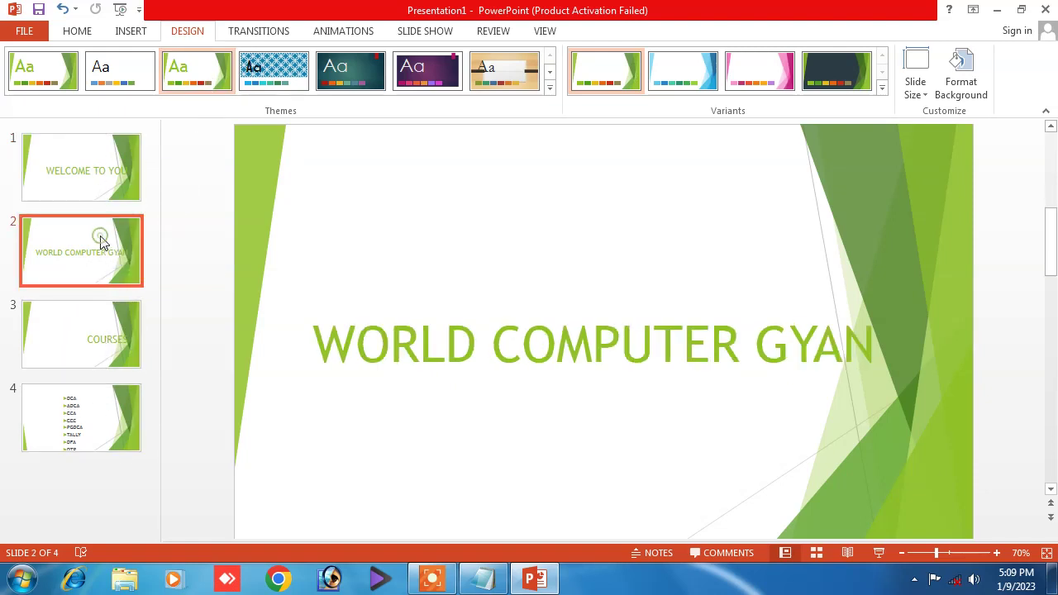
right_click(350, 73)
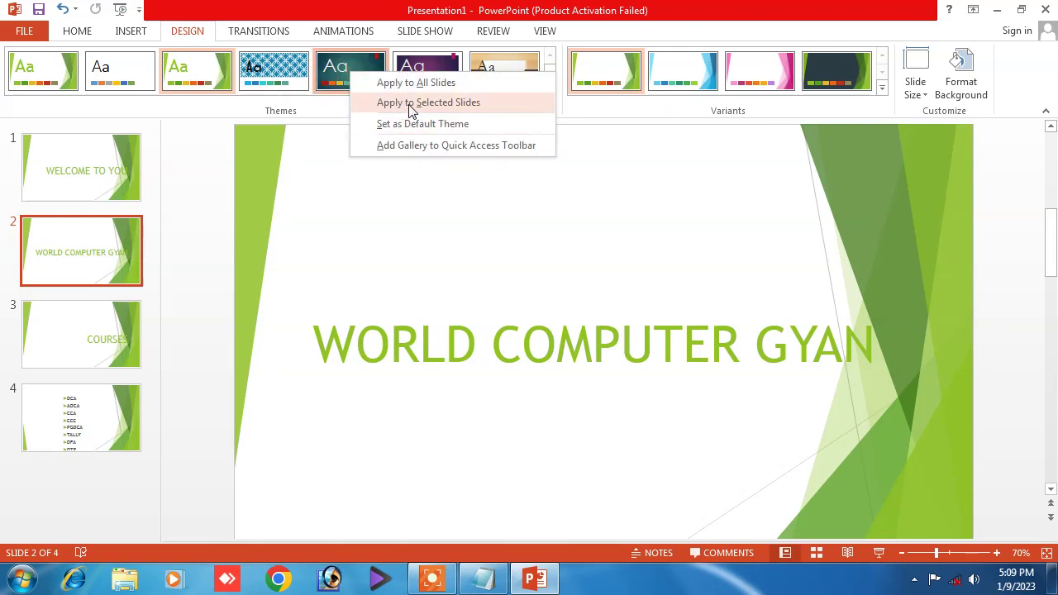
click(408, 106)
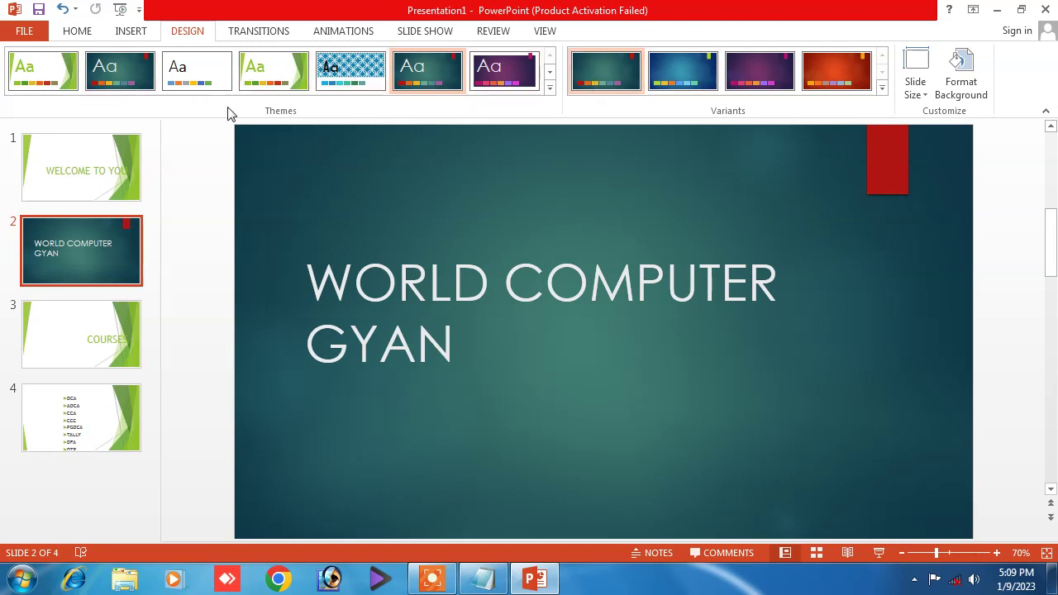
Switch slide 2 to the Slice theme from the full themes gallery.
click(883, 88)
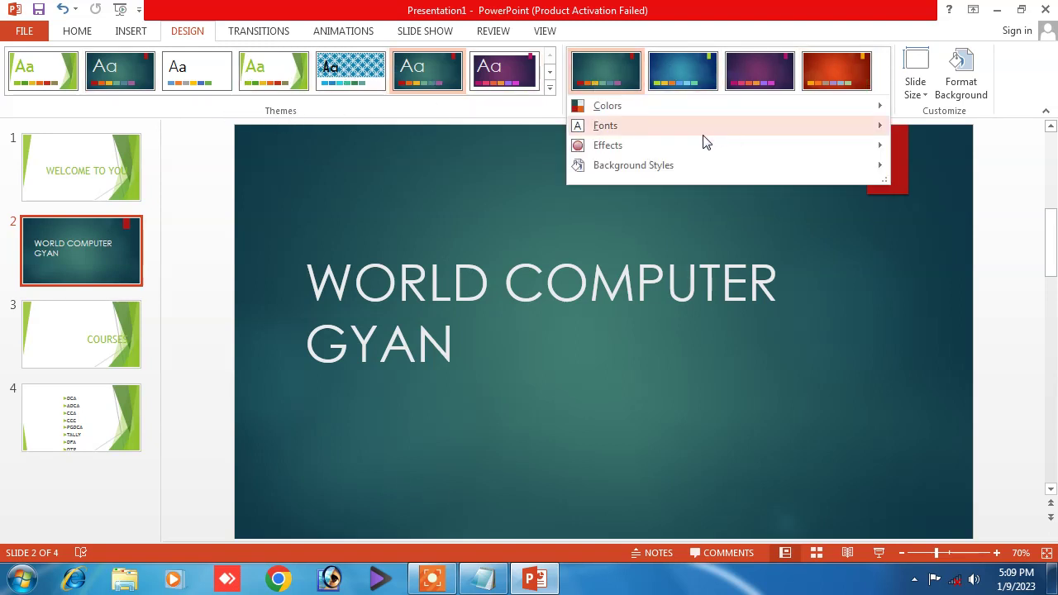
click(411, 102)
click(547, 87)
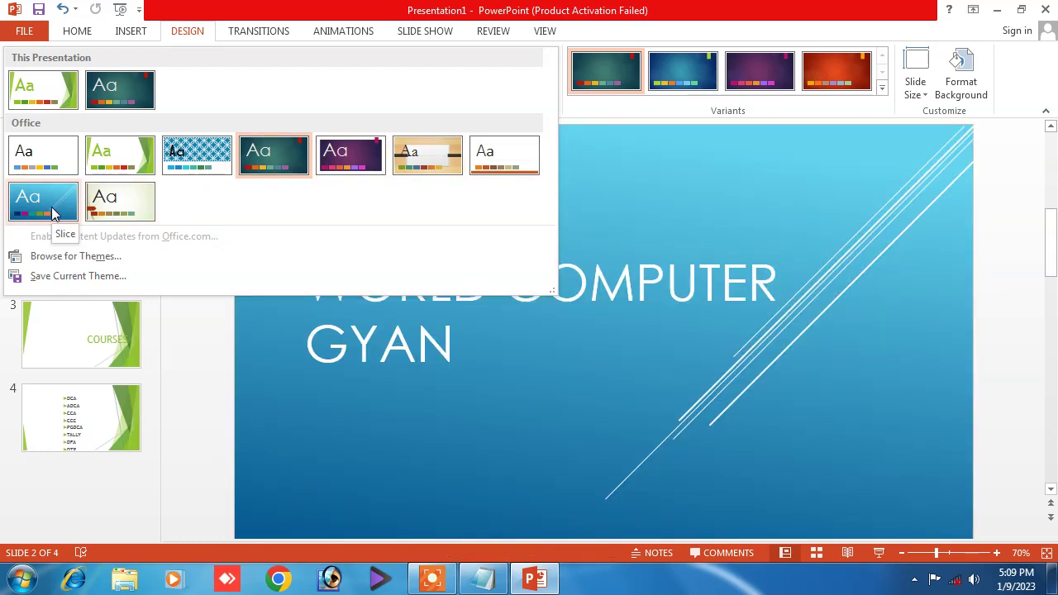
click(52, 213)
Shrink the WORLD COMPUTER GYAN title to 54 pt.
drag(308, 270, 752, 324)
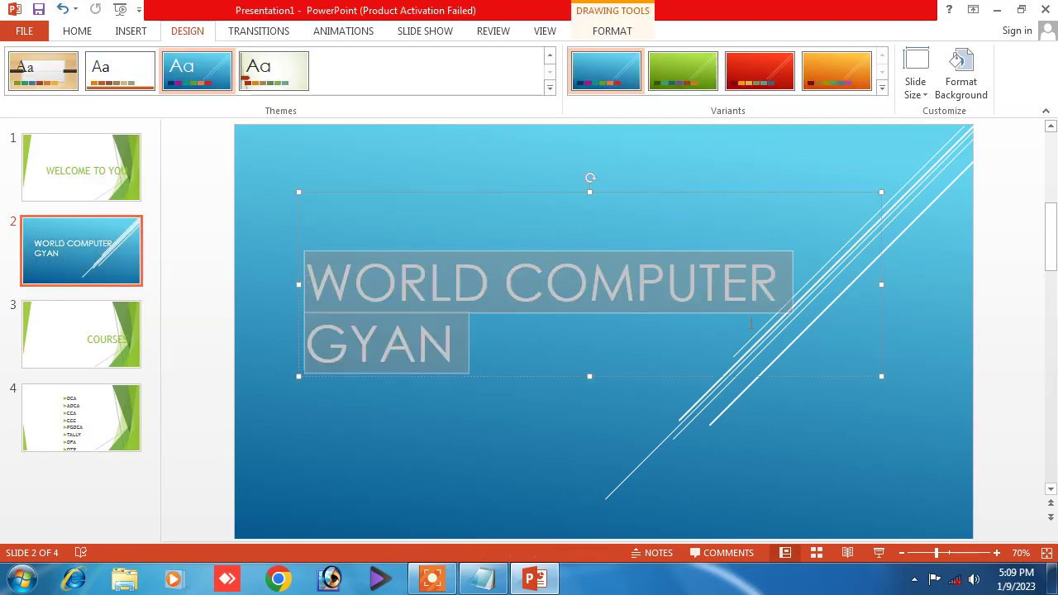
click(83, 32)
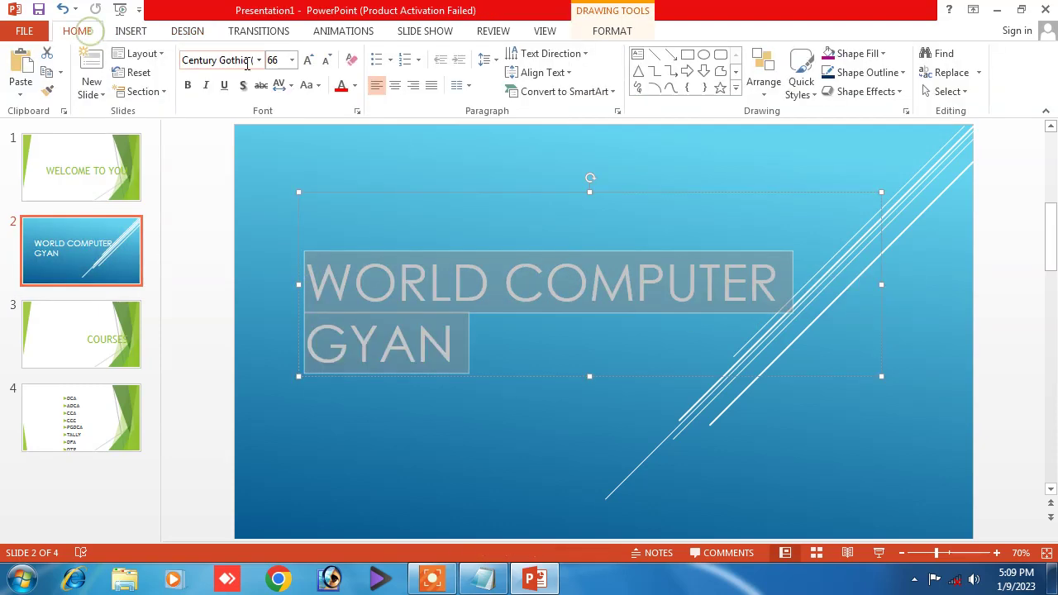
click(325, 63)
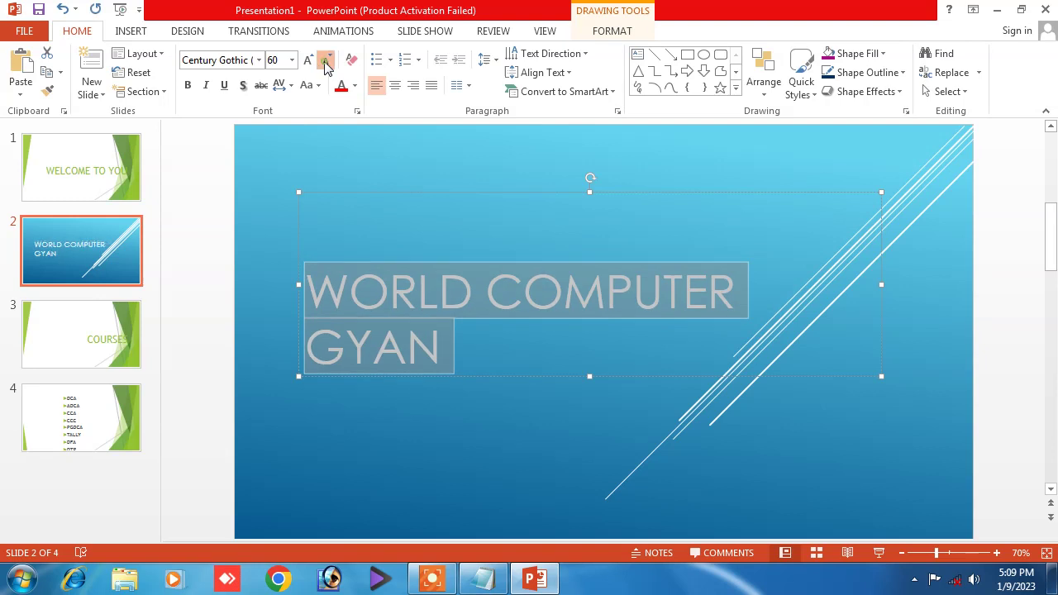
click(326, 63)
click(460, 281)
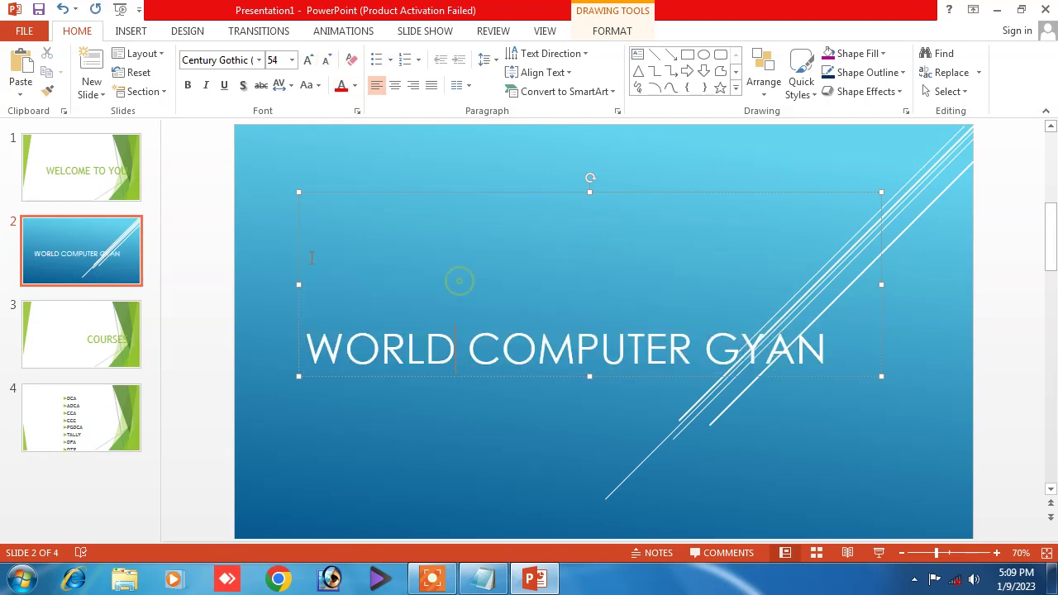
Make the slide 2 title bold and red, then open the COURSES slide.
triple_click(400, 364)
click(185, 85)
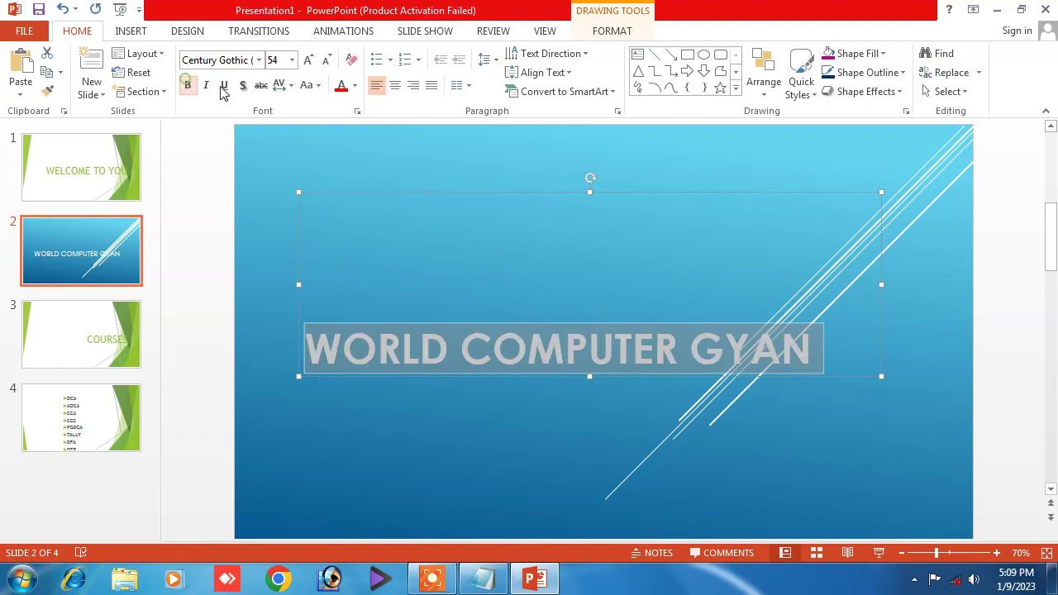
click(342, 86)
click(443, 254)
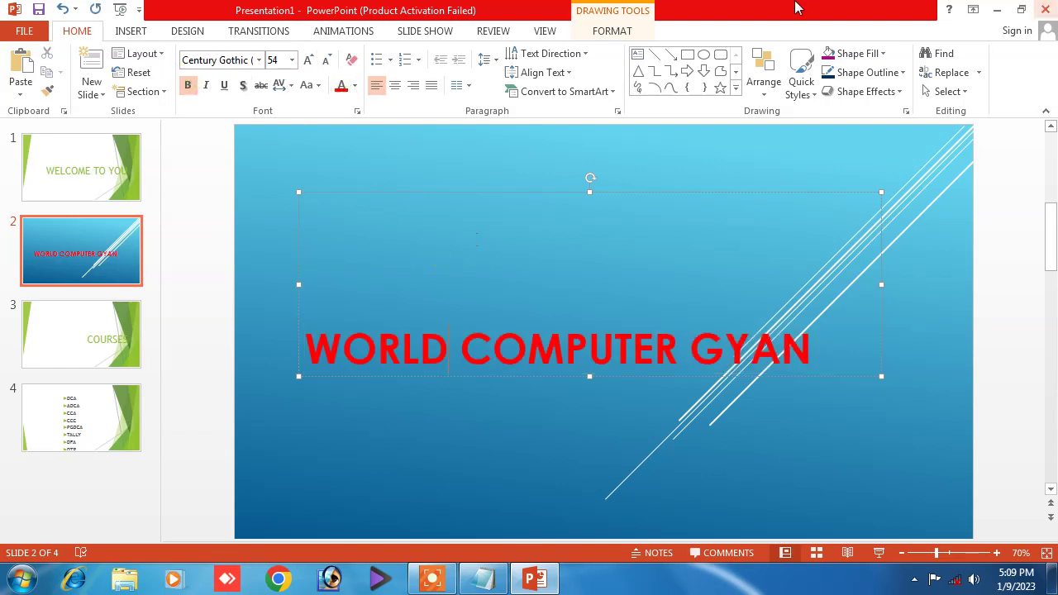
click(88, 363)
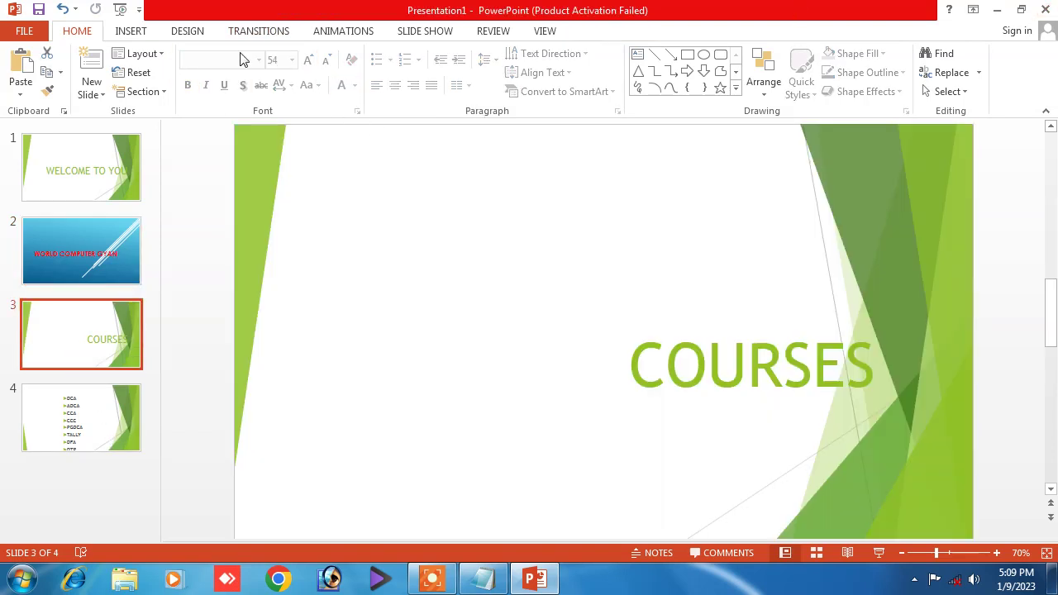
Apply the teal theme to the COURSES slide only.
click(188, 33)
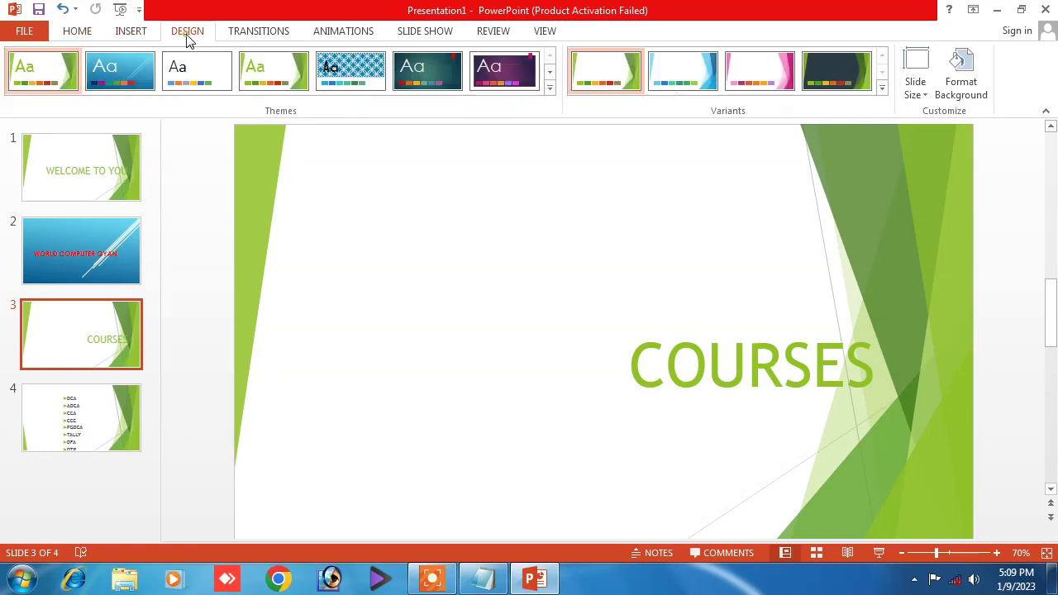
right_click(439, 77)
click(489, 124)
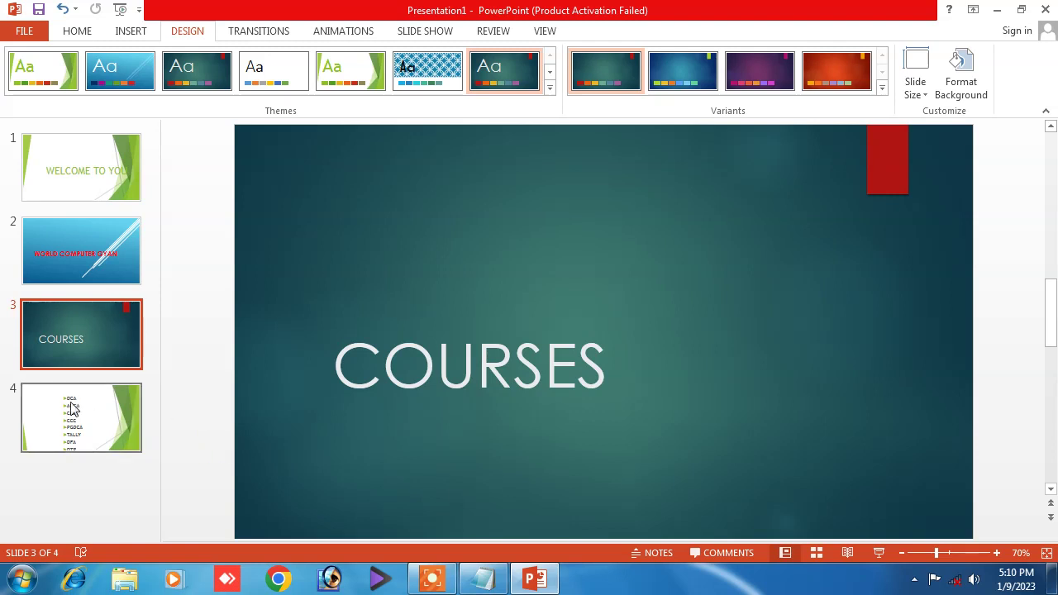
Apply the Wisp theme to the course-list slide only, then go back to slide 1.
click(63, 420)
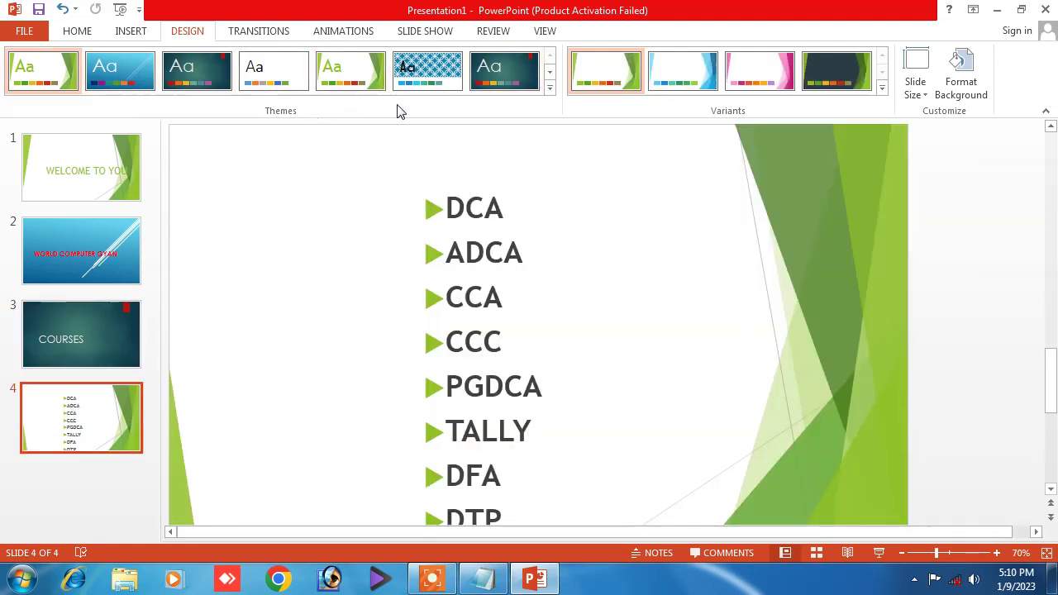
click(550, 88)
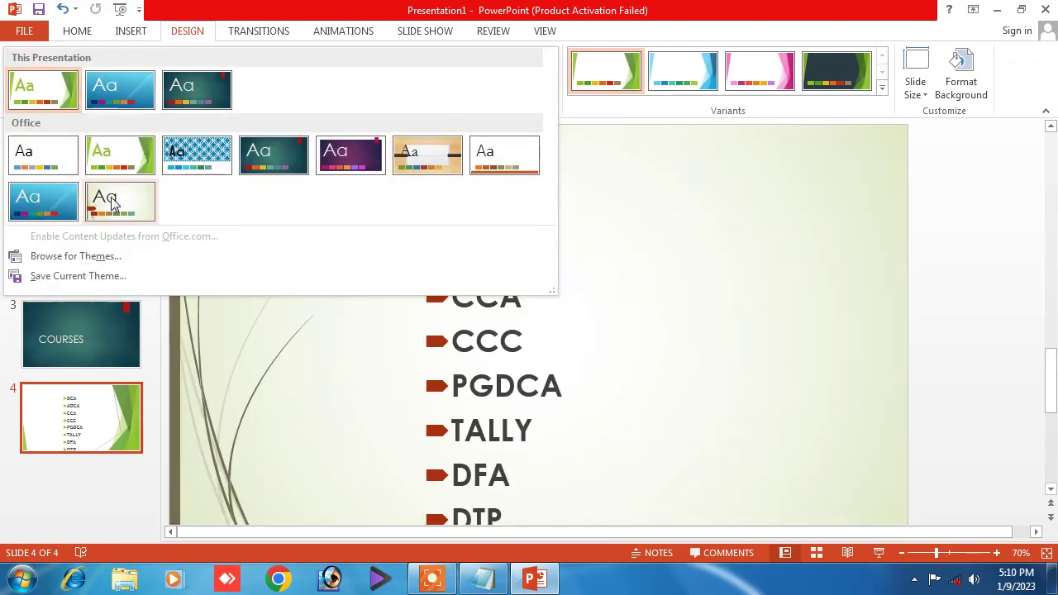
right_click(108, 201)
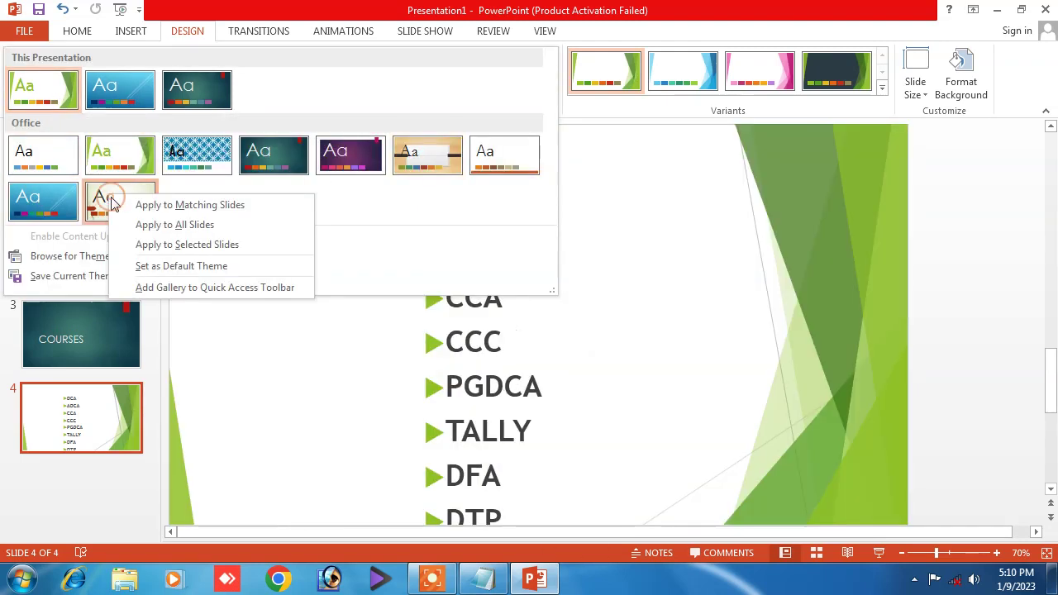
click(167, 246)
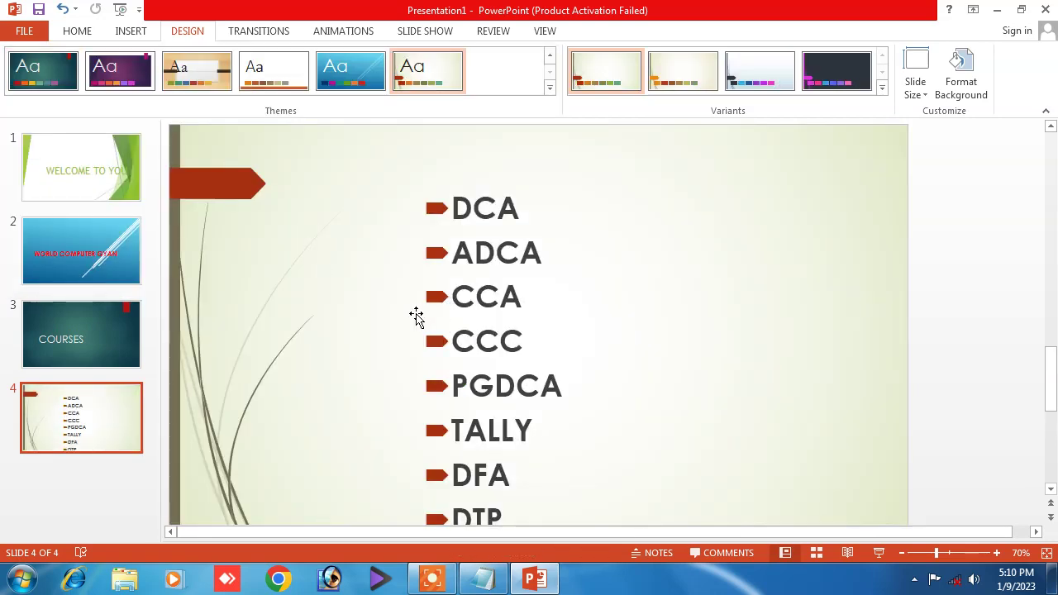
click(80, 329)
click(87, 248)
click(97, 181)
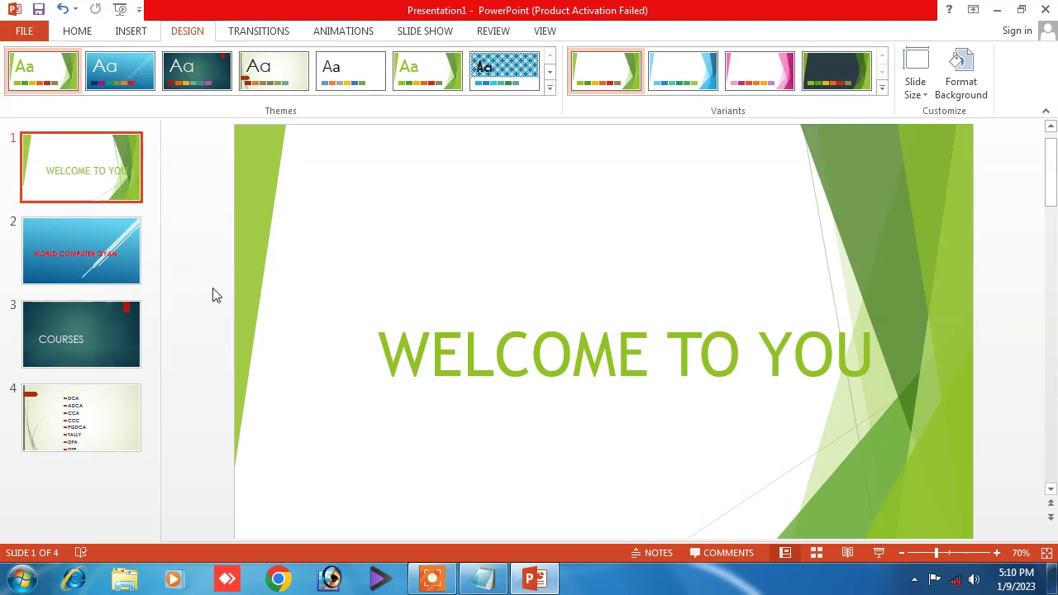
Try Fracture, Crush and Airplane on slide 1, settling on Origami with a 03.25-second duration.
click(248, 30)
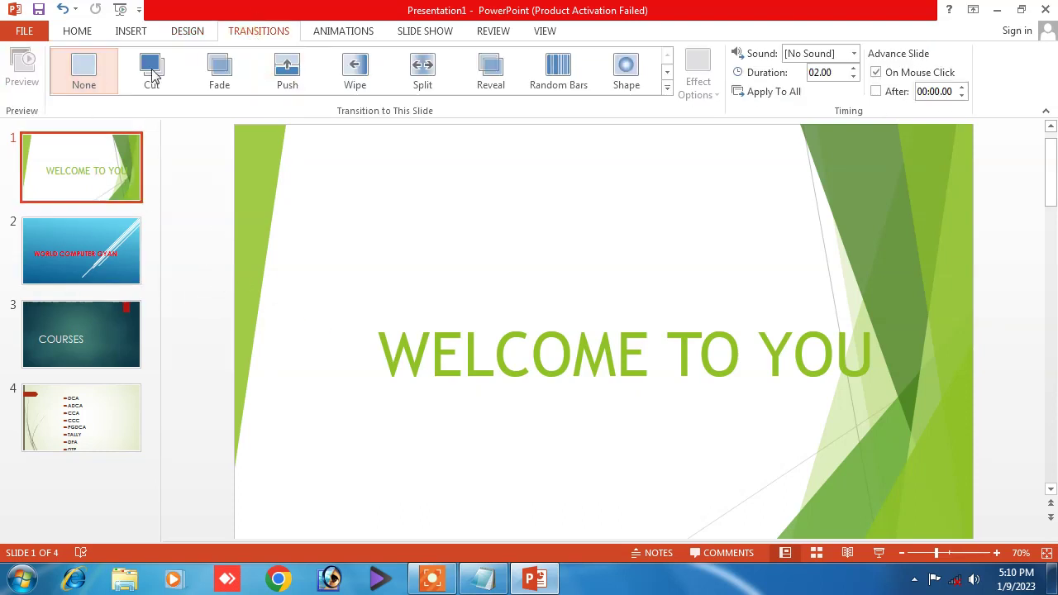
click(668, 87)
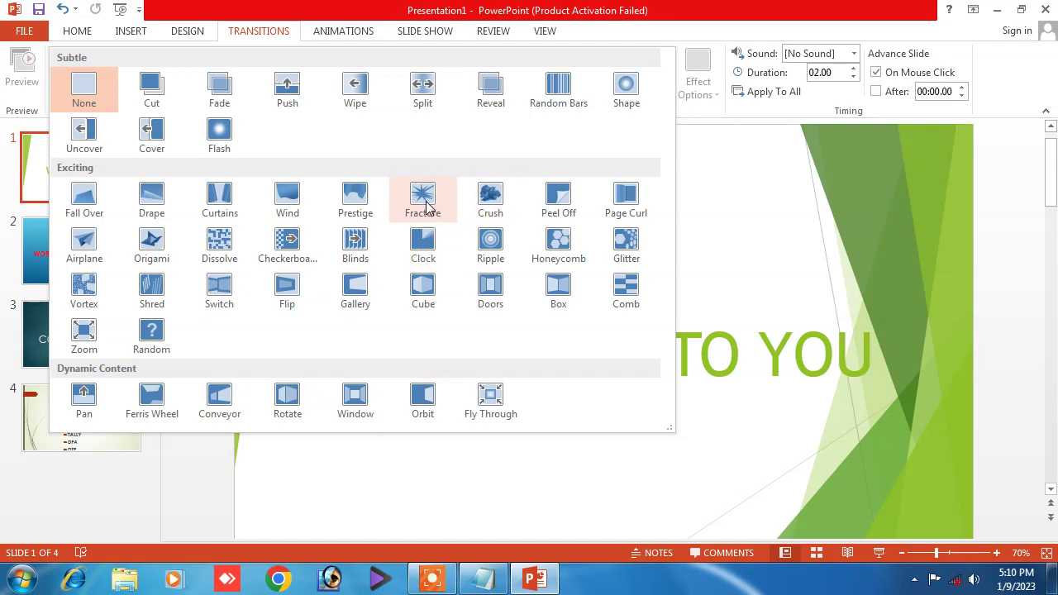
click(425, 207)
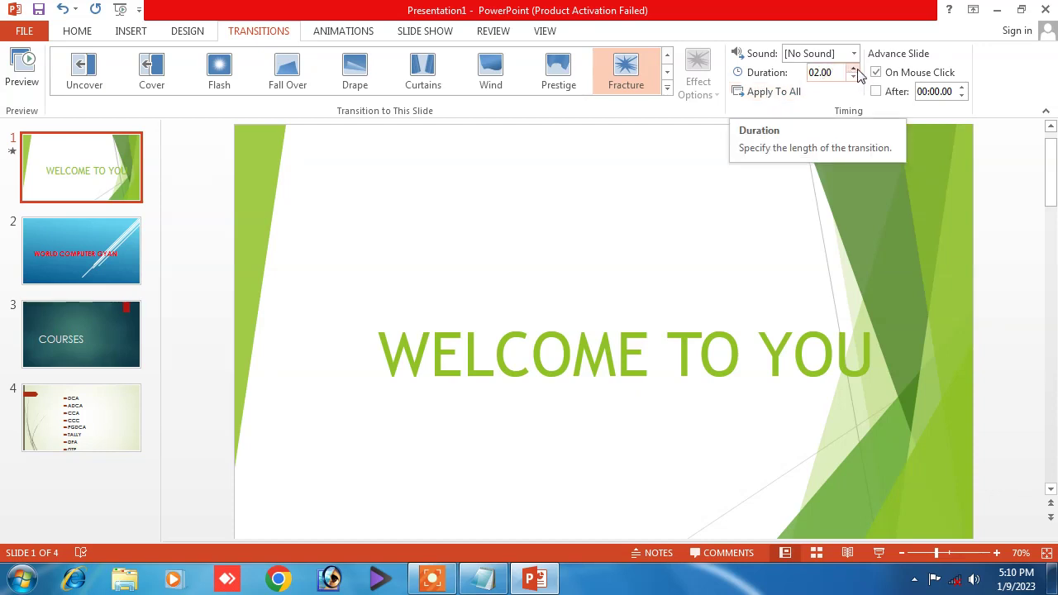
click(857, 70)
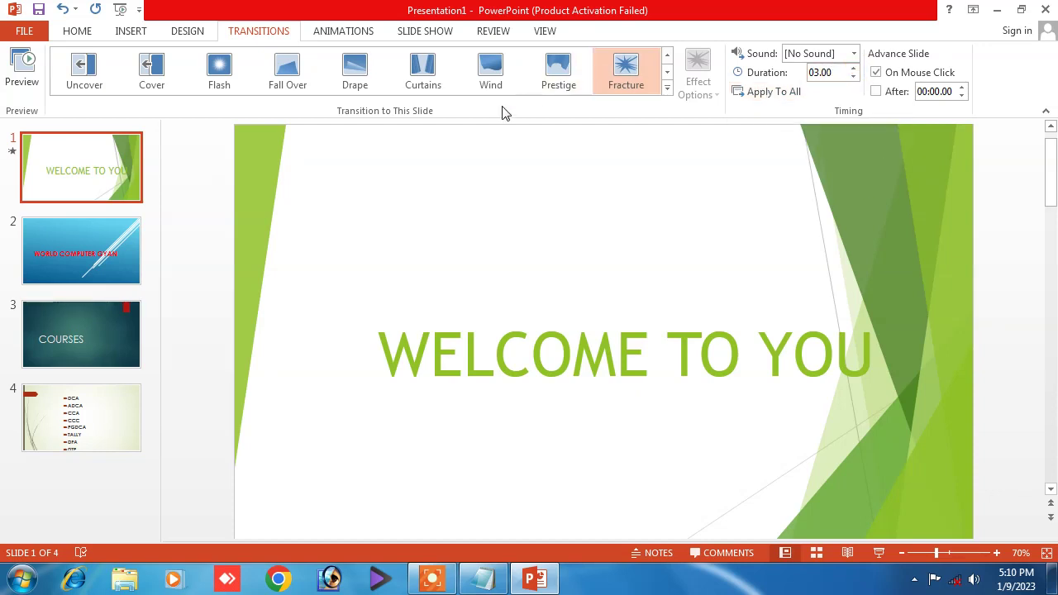
click(666, 88)
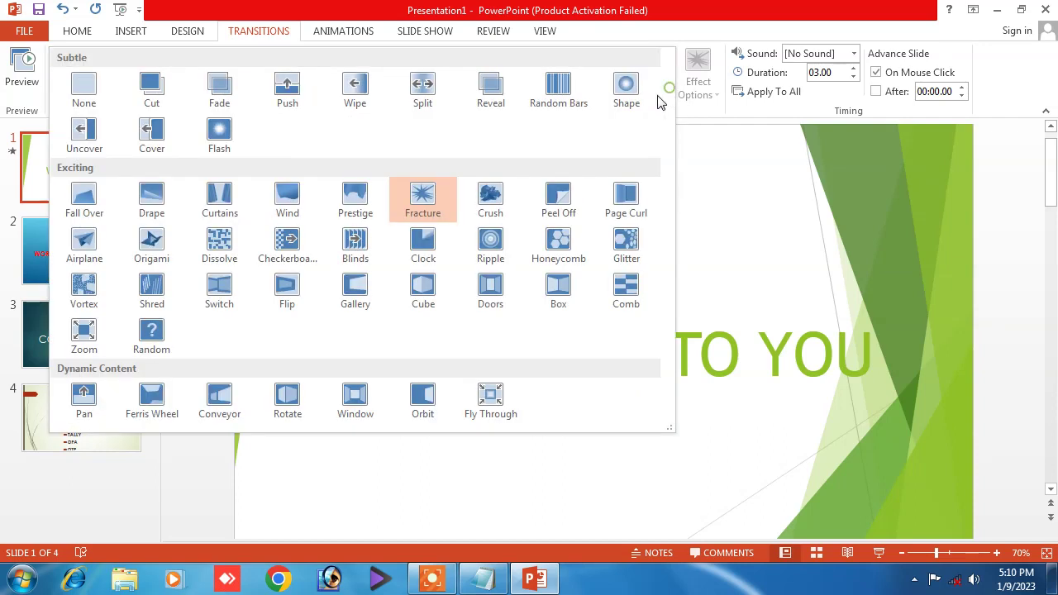
click(468, 211)
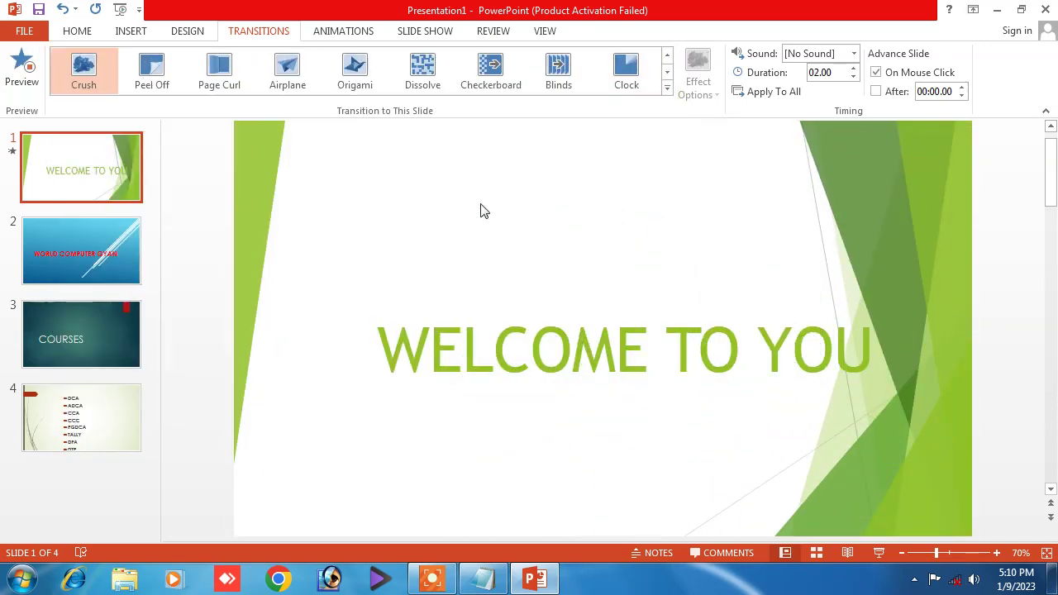
click(301, 86)
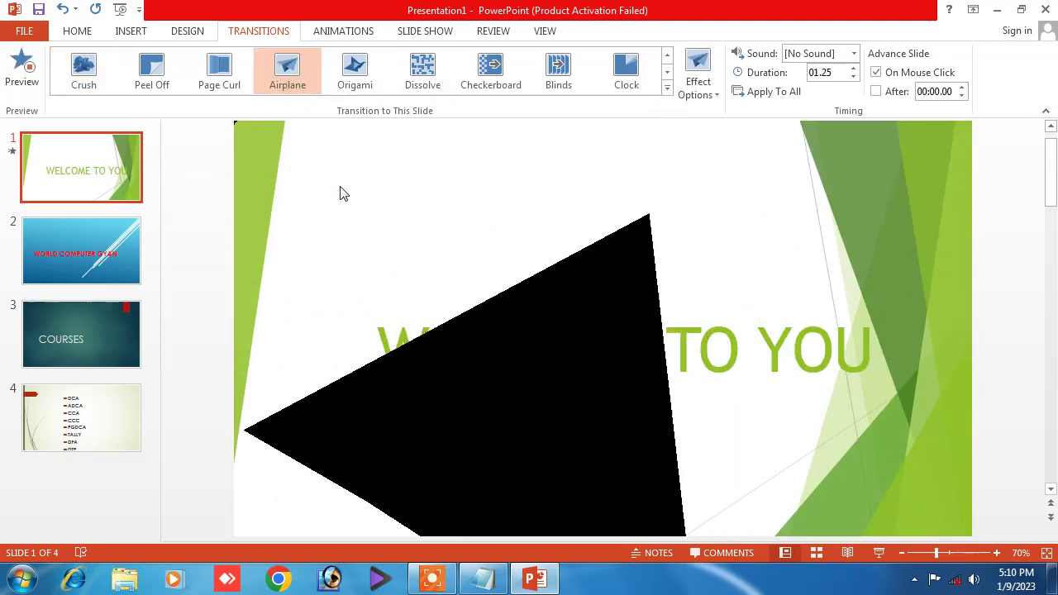
click(354, 78)
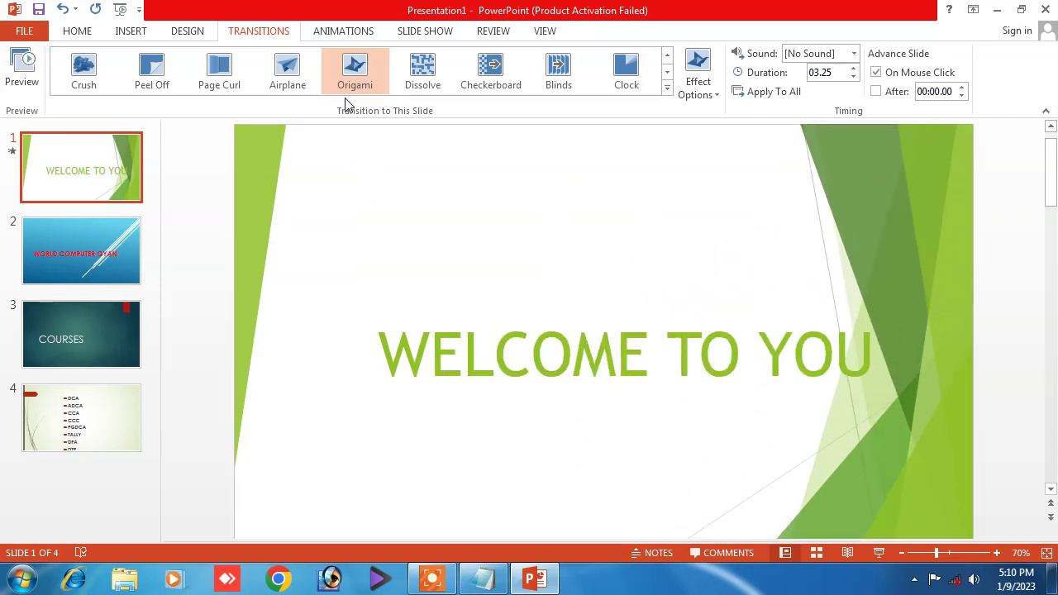
click(77, 252)
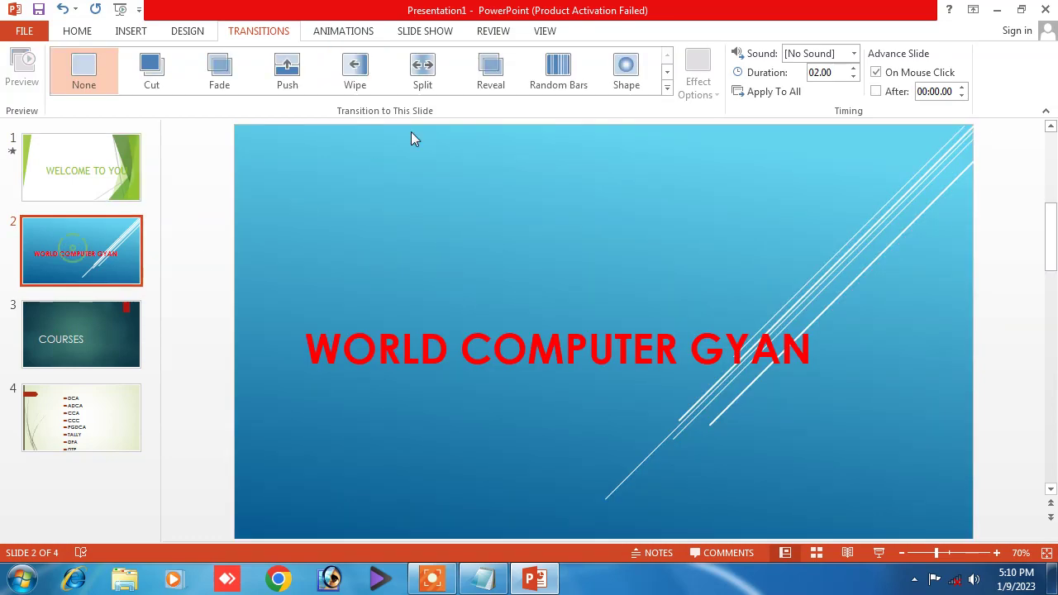
Give slide 2 a Fracture transition with a longer duration.
click(669, 92)
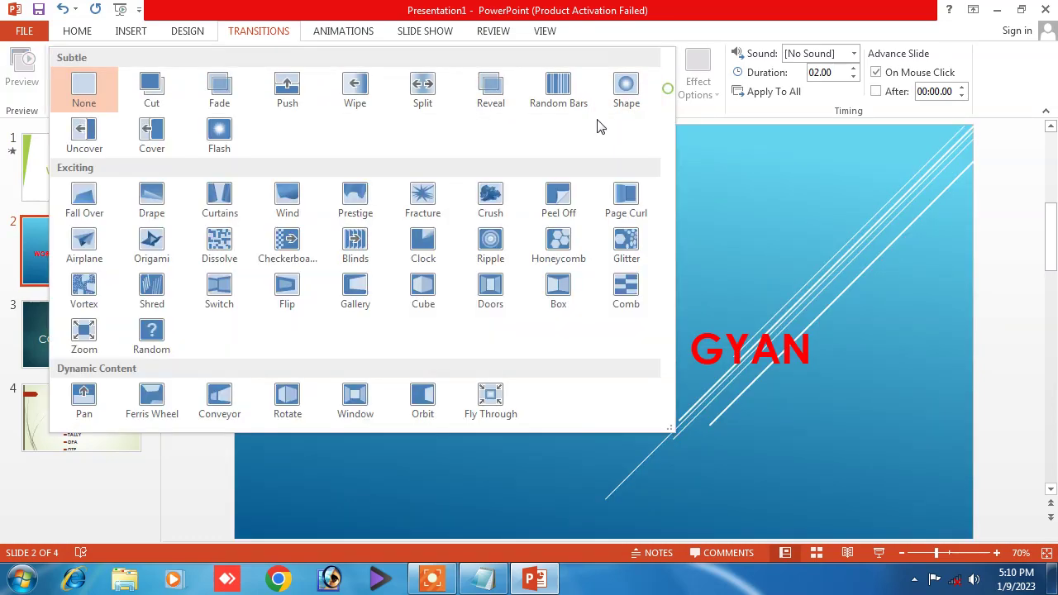
click(424, 207)
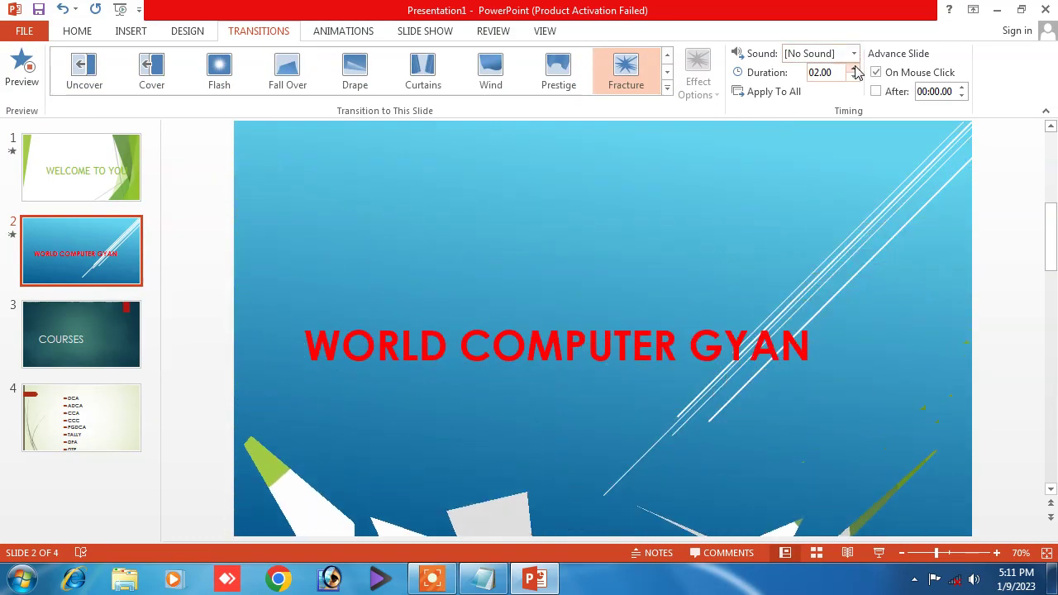
click(855, 69)
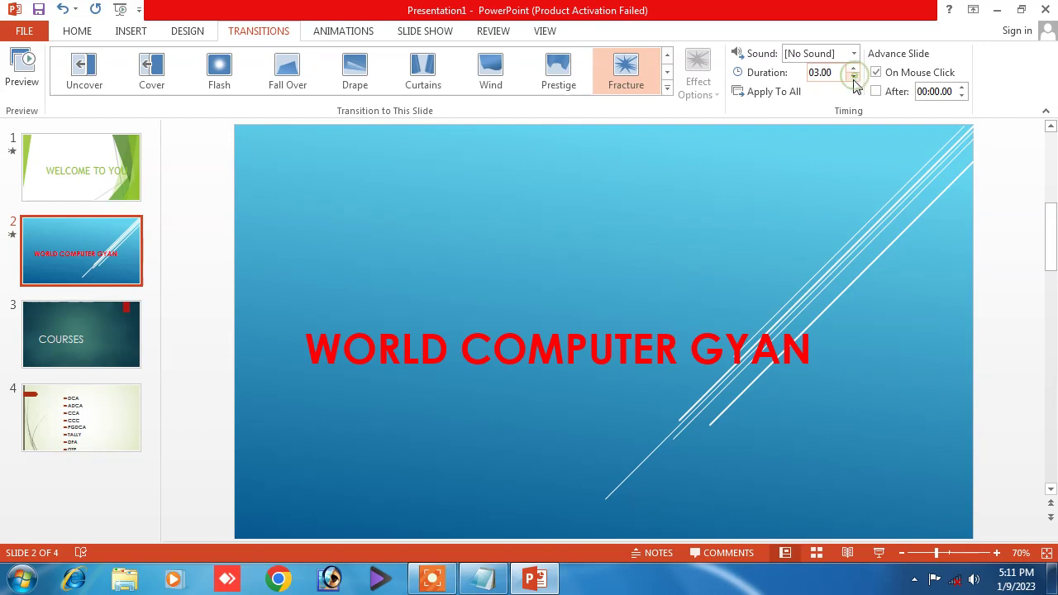
Give slide 3 a 3.50-second Crush transition and slide 4 a Shape transition.
click(95, 337)
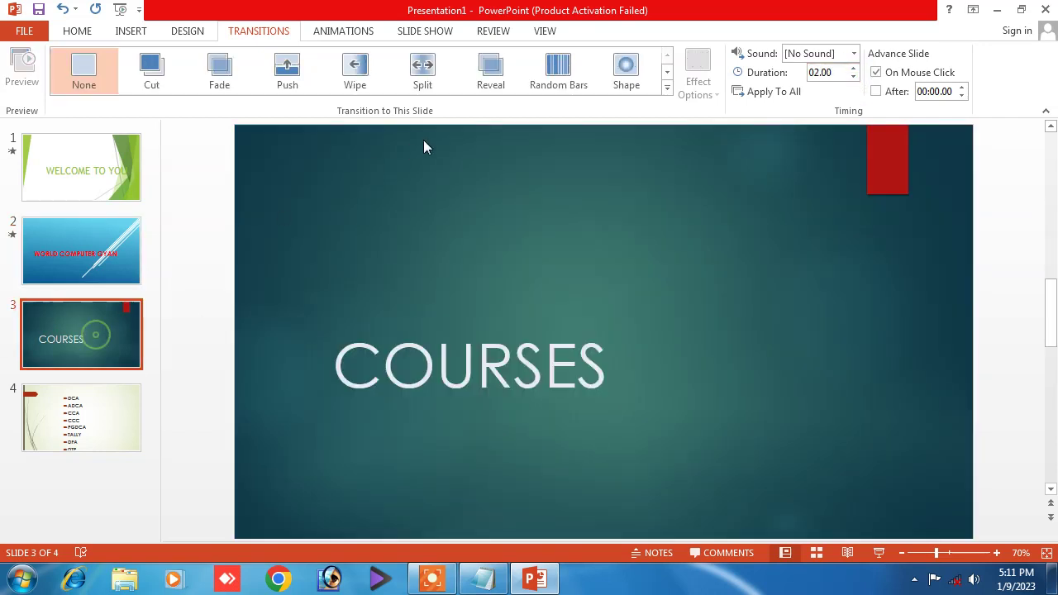
click(668, 88)
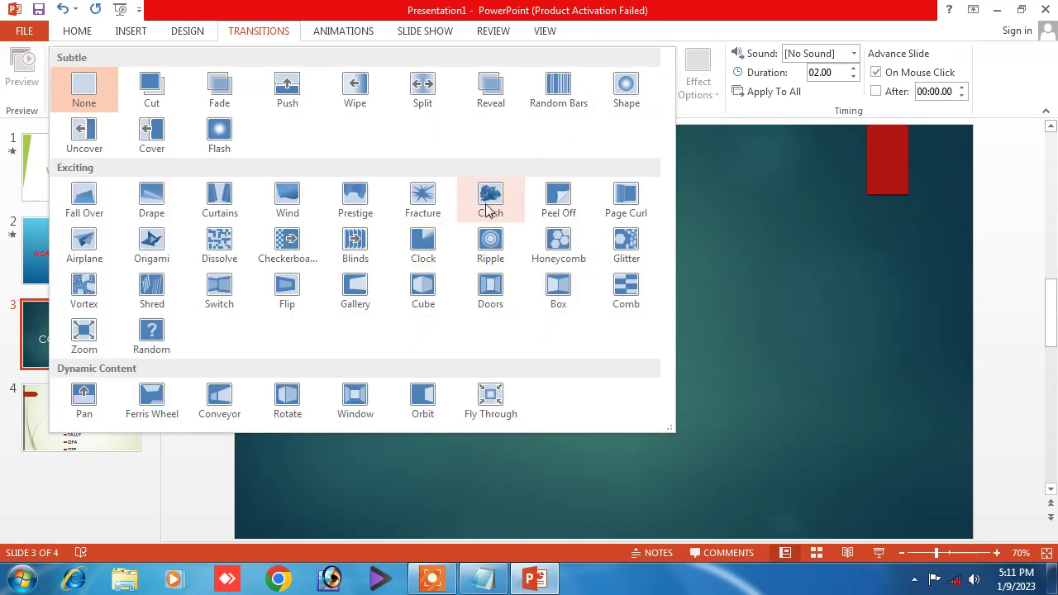
click(506, 217)
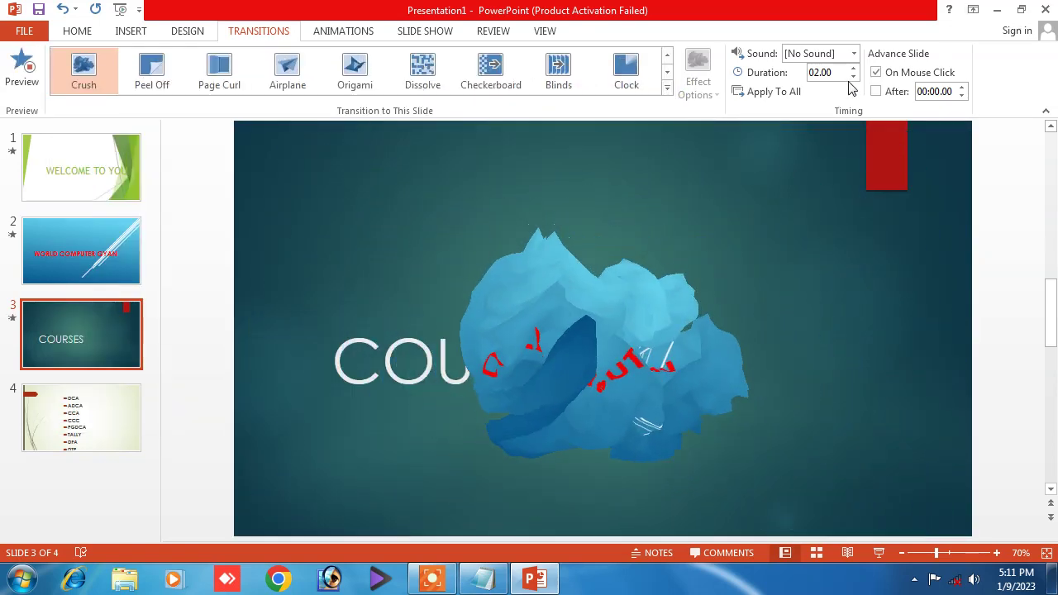
click(855, 71)
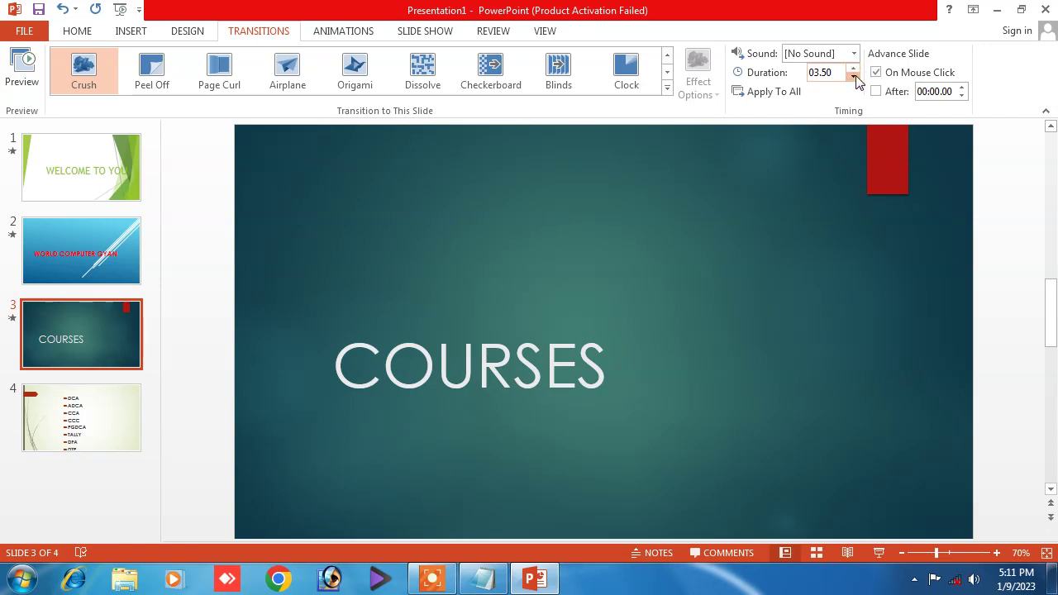
scroll(634, 149, down, 3)
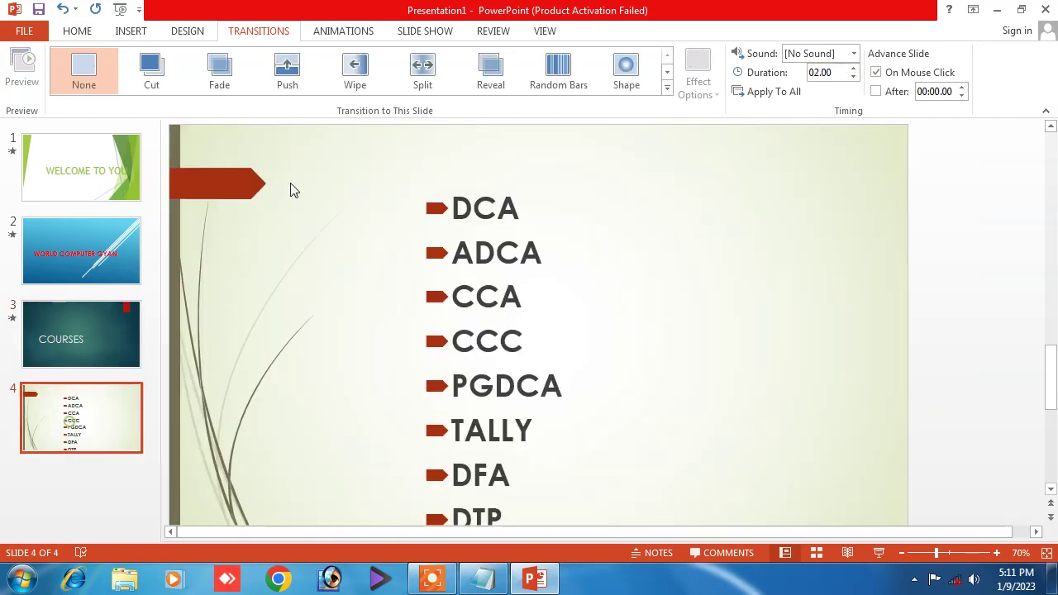
click(626, 79)
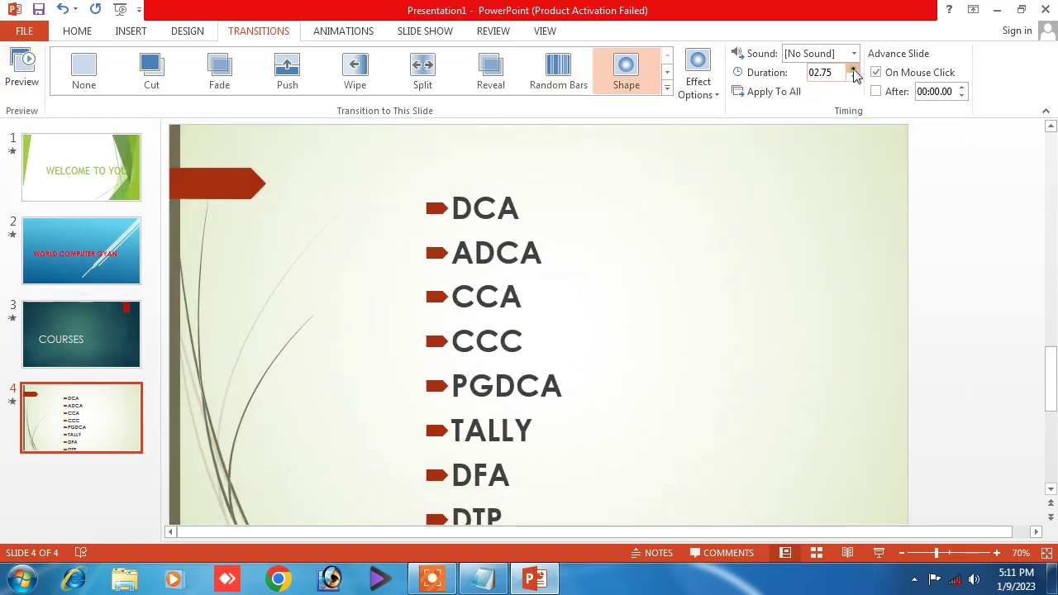
Review each slide's transition and set slide 4 to advance automatically After 00:00 instead of on click.
click(87, 180)
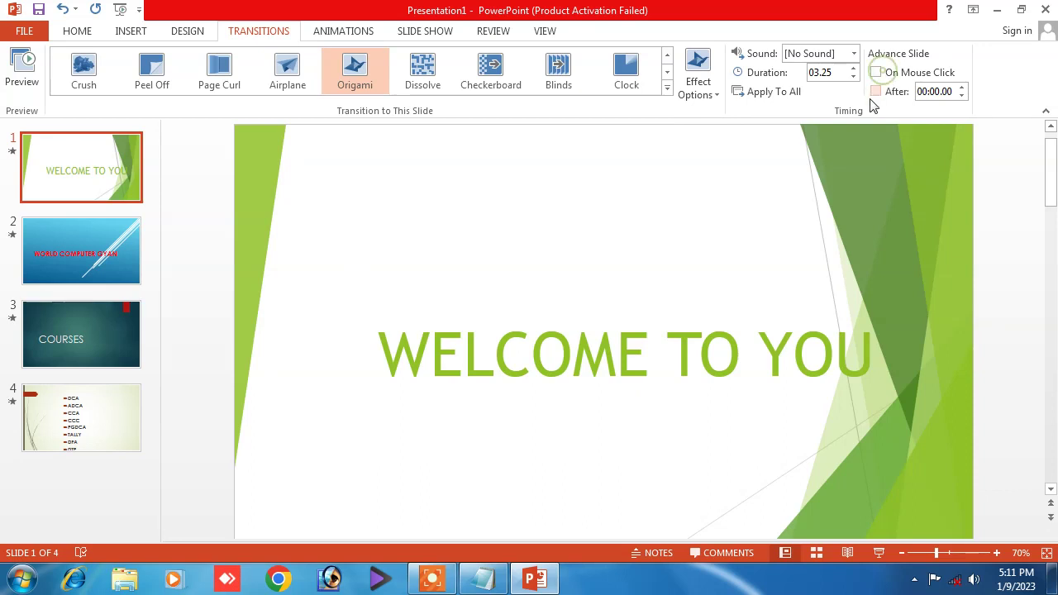
click(91, 248)
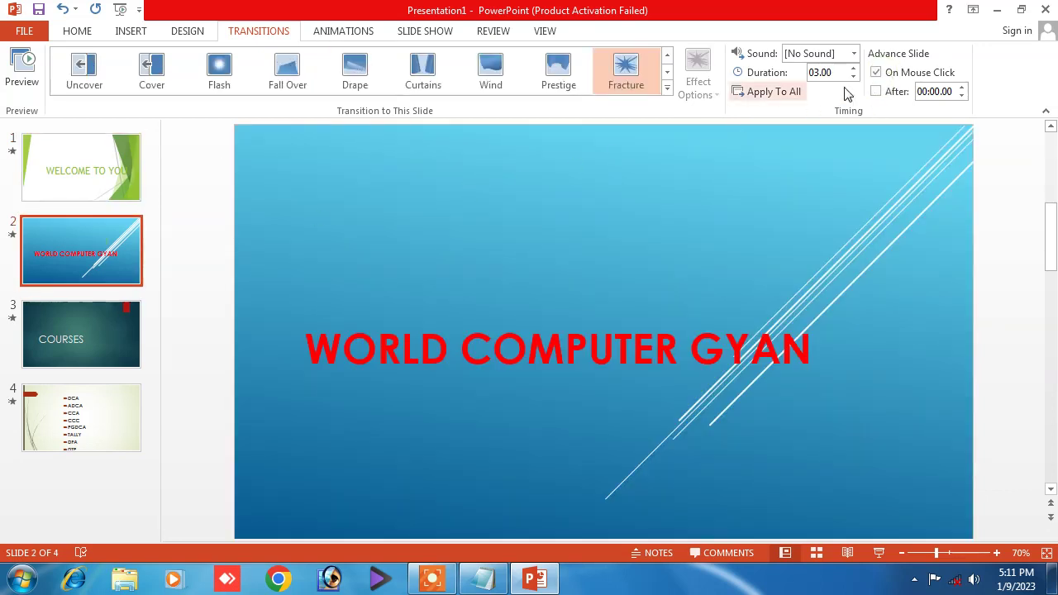
click(98, 337)
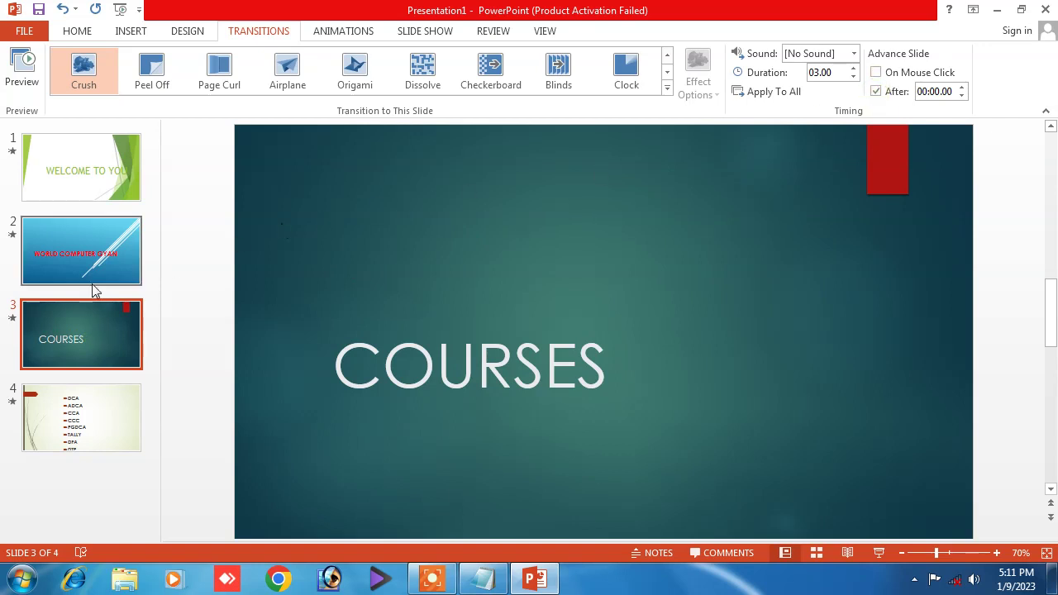
click(81, 418)
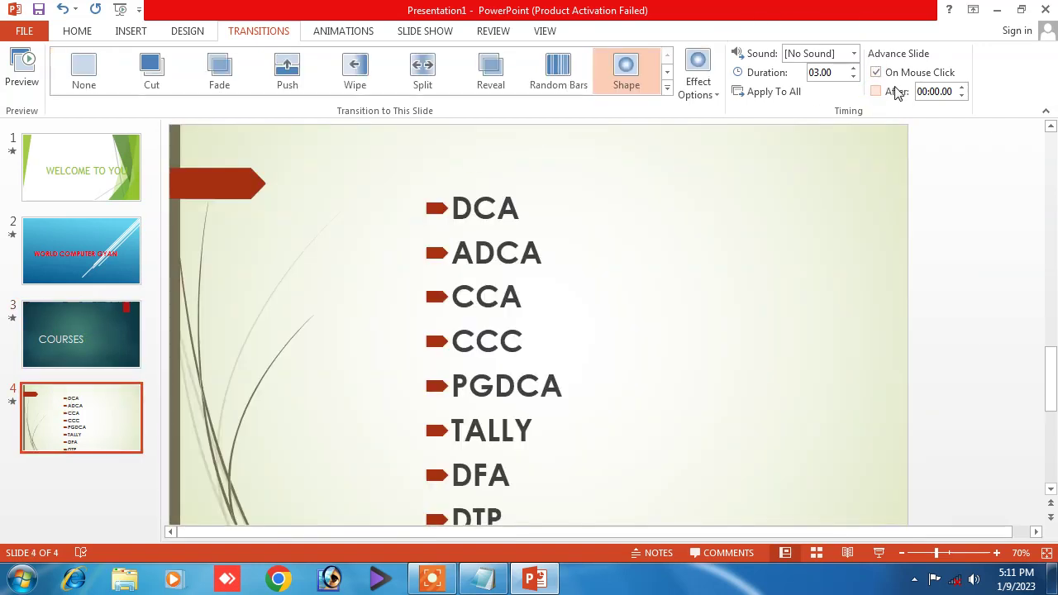
click(876, 75)
click(877, 92)
click(71, 170)
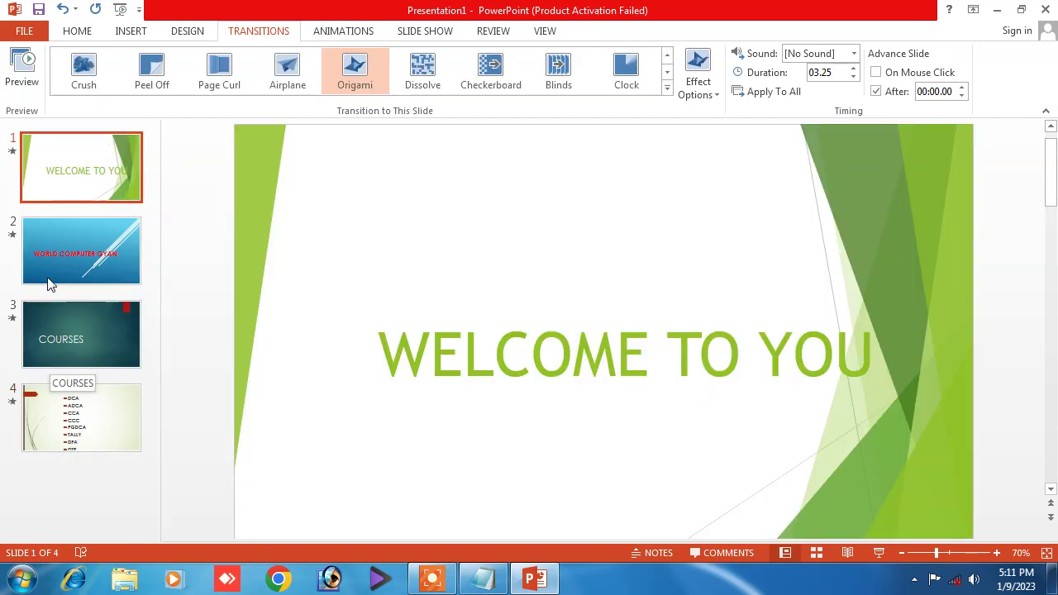
click(347, 33)
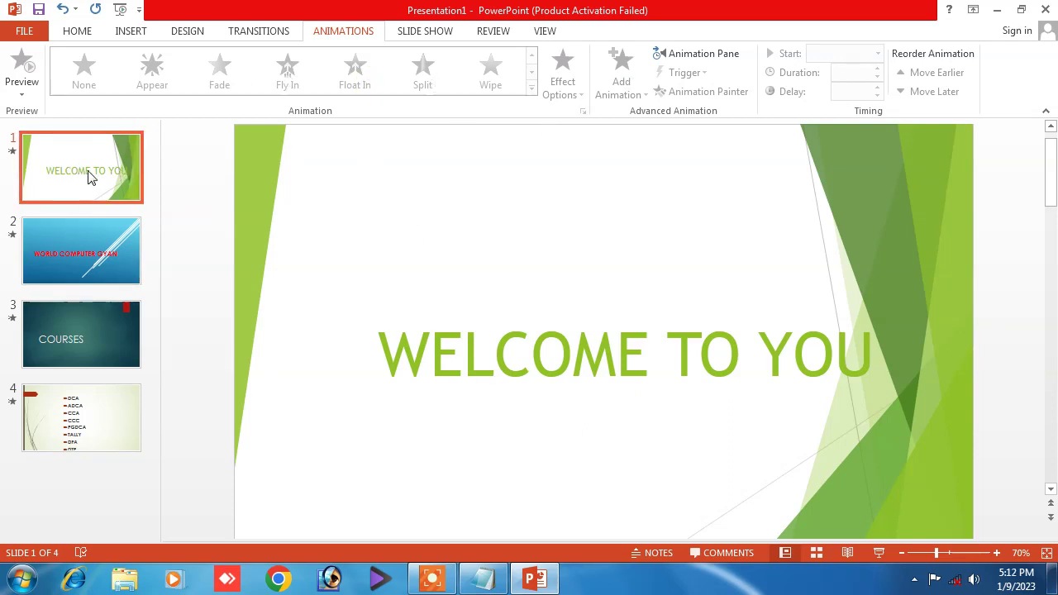
Give the WELCOME TO YOU title a Fly In entrance and preview it from the Animation Pane.
click(498, 360)
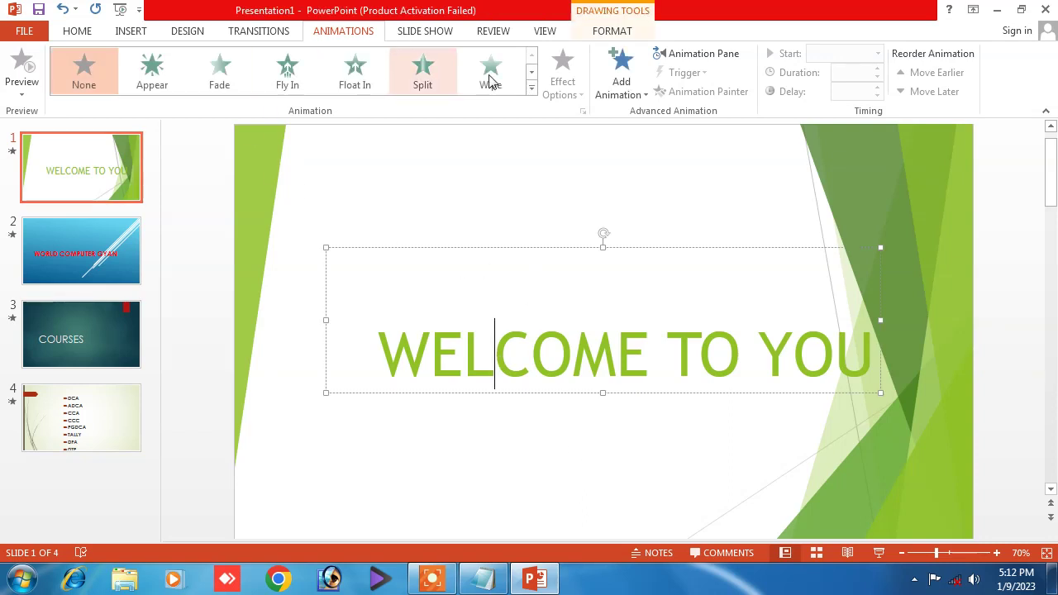
click(533, 88)
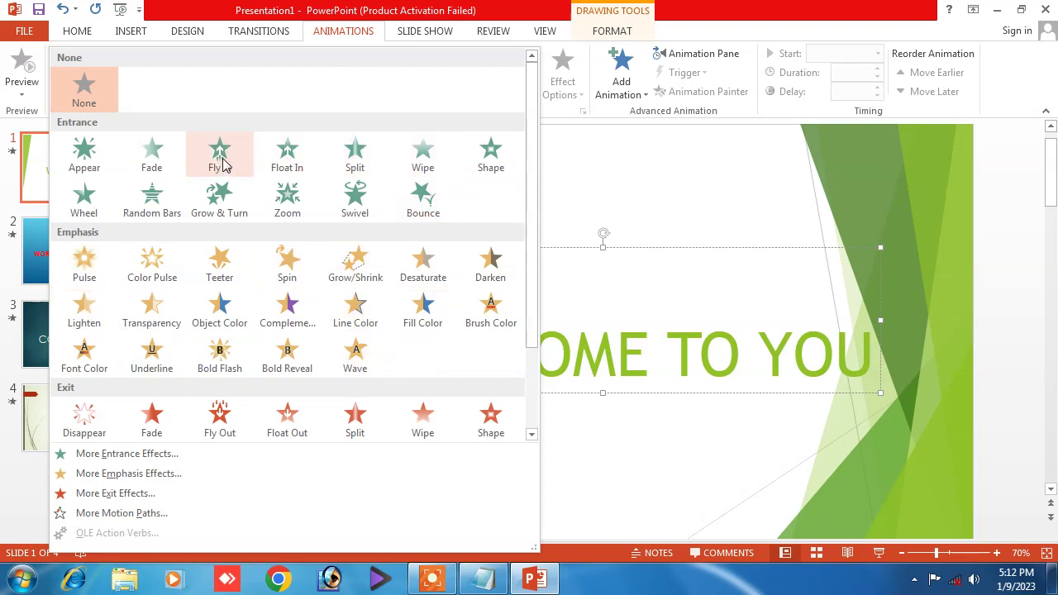
click(220, 157)
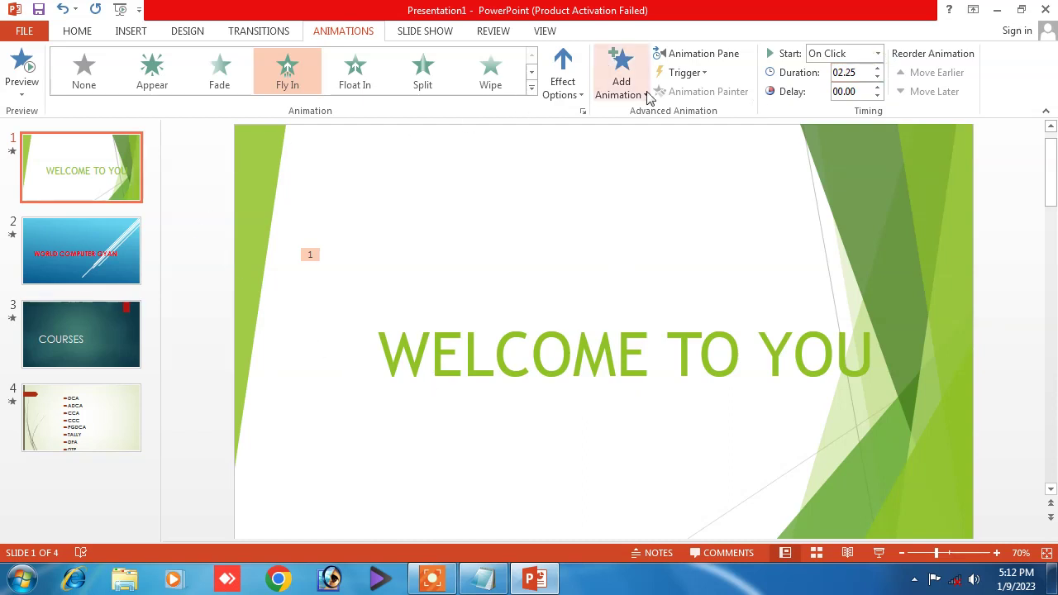
click(713, 54)
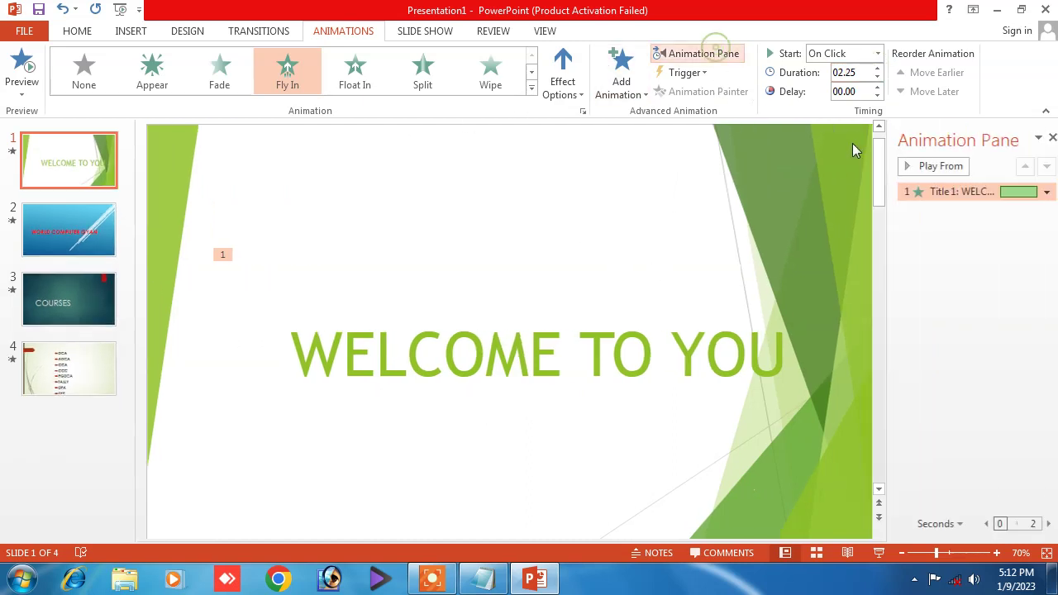
click(908, 168)
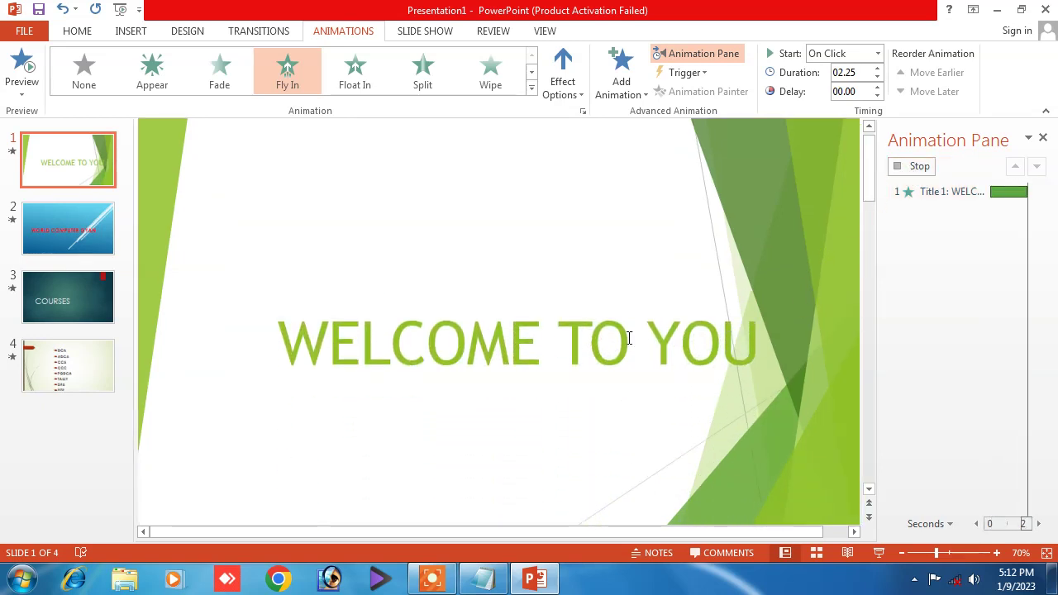
click(69, 228)
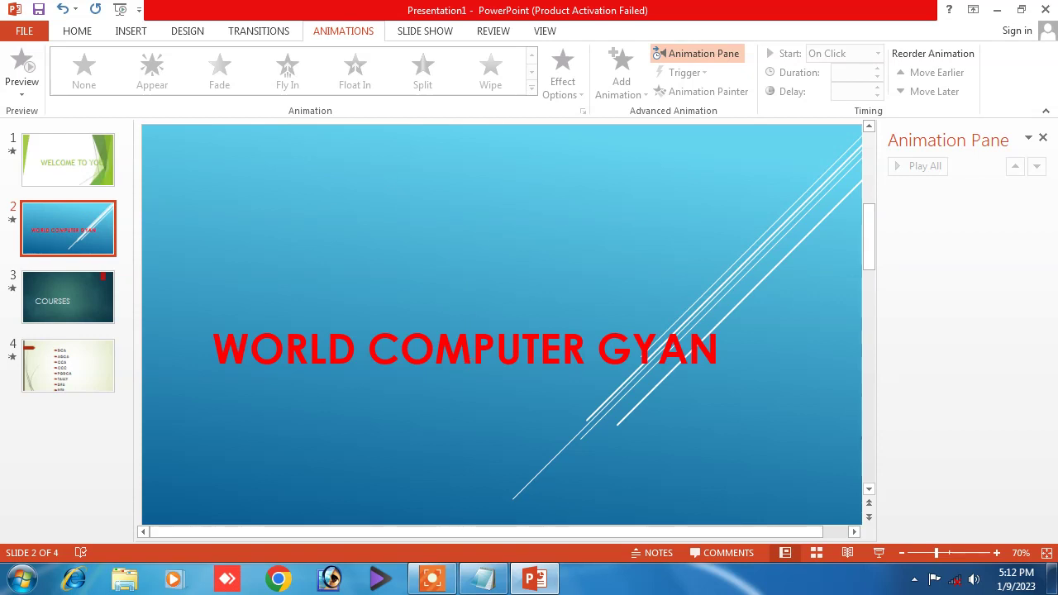
Give the WORLD COMPUTER GYAN title a 03.00-second Float In entrance and preview it.
click(467, 350)
click(354, 70)
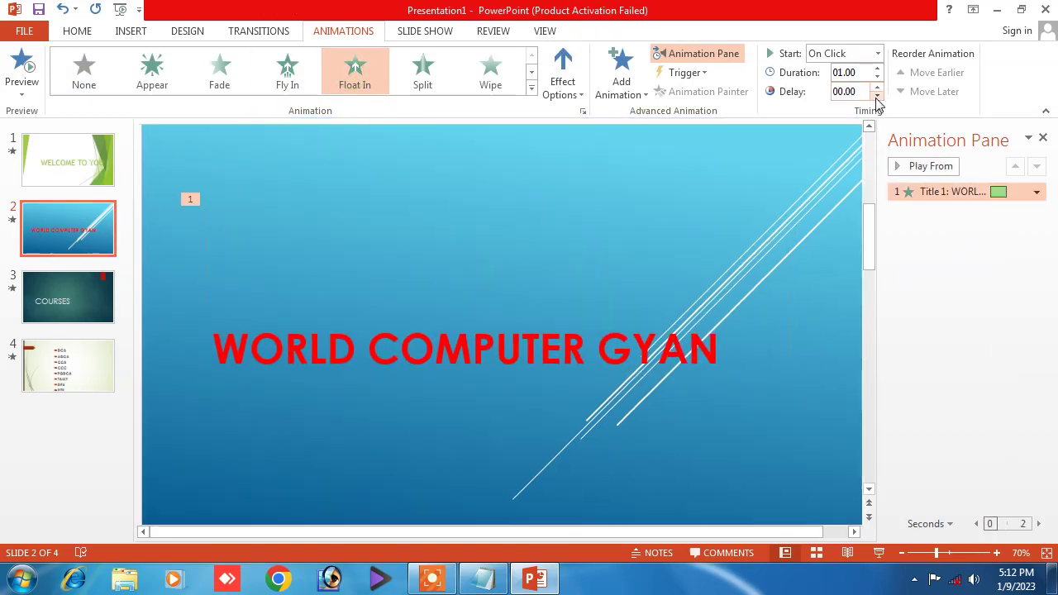
click(875, 69)
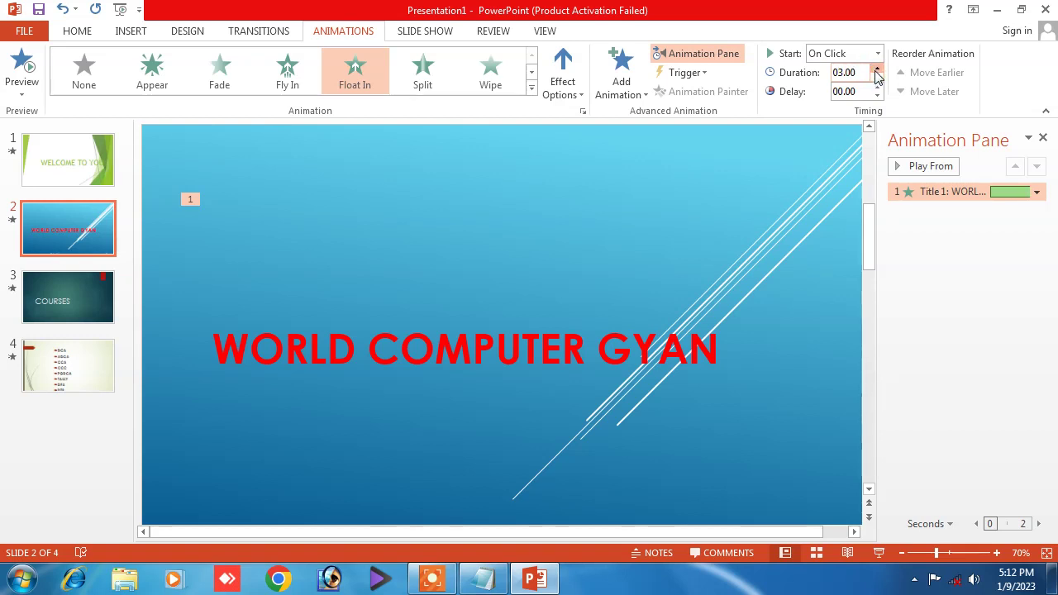
click(902, 166)
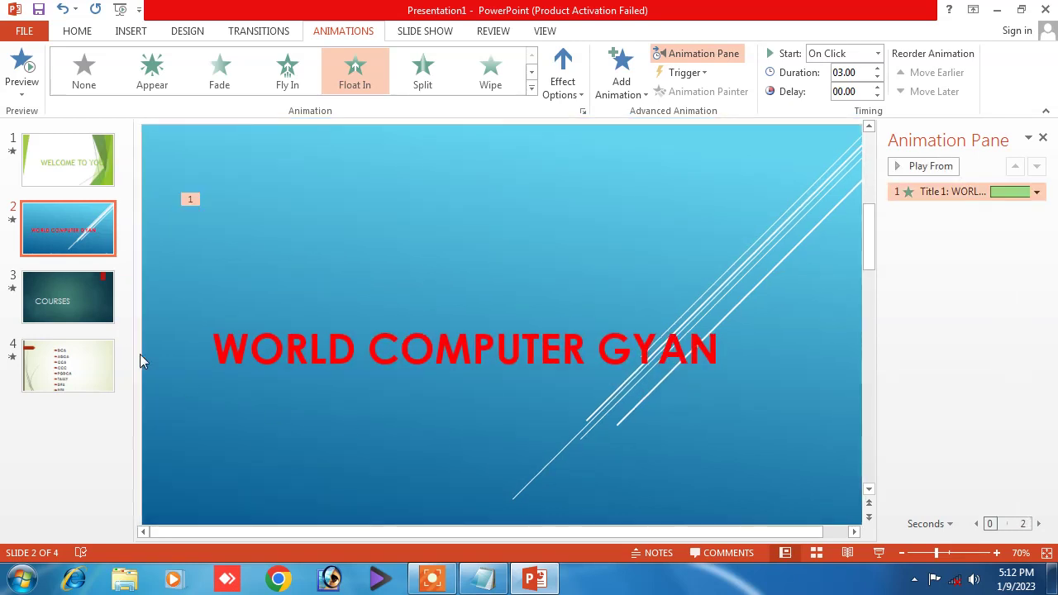
click(73, 289)
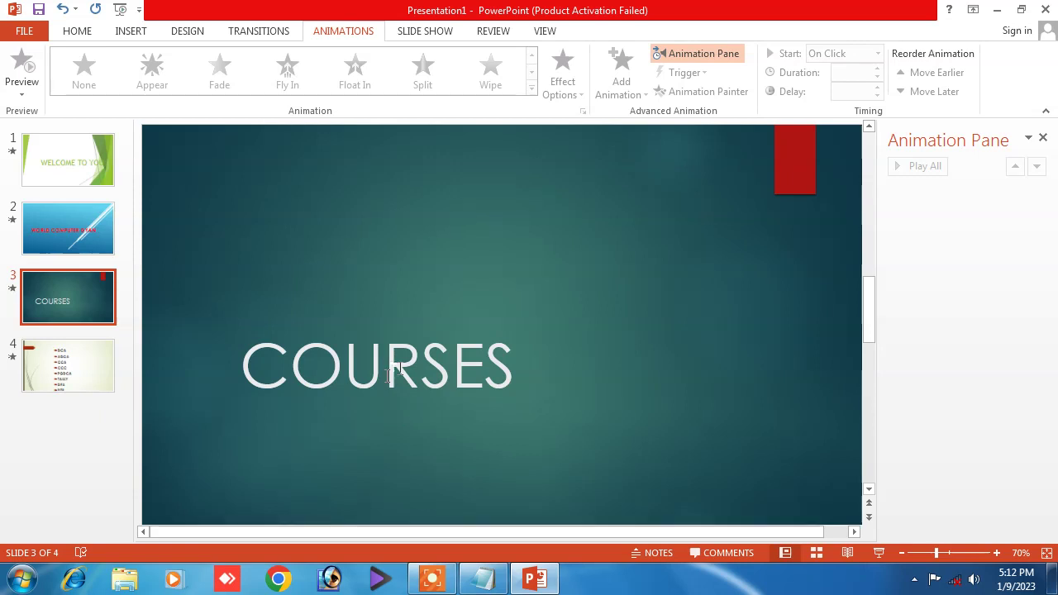
Give the COURSES title a 03.50-second Shape entrance and preview it.
click(386, 374)
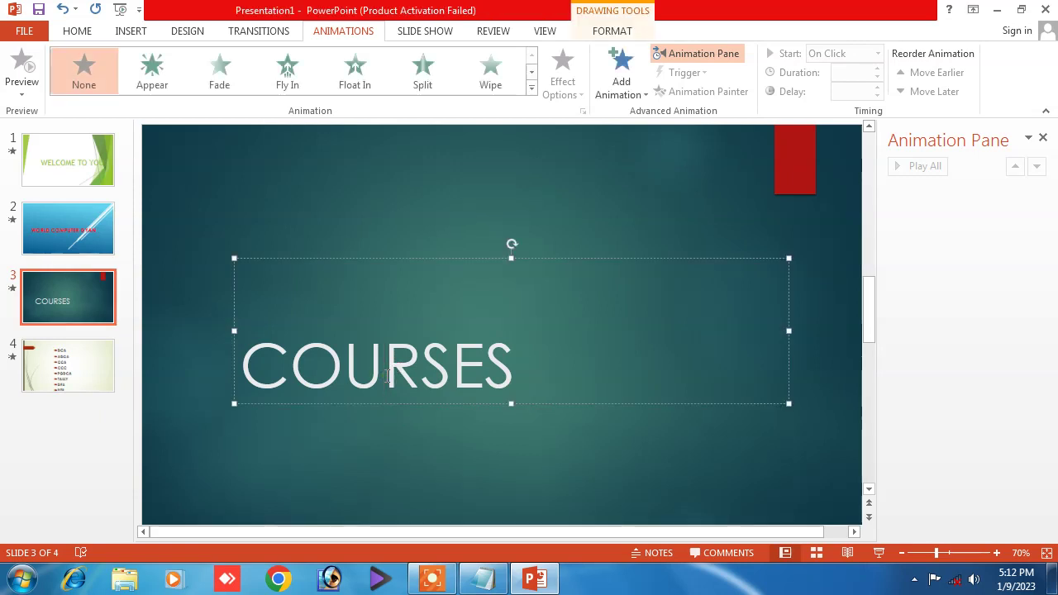
click(531, 88)
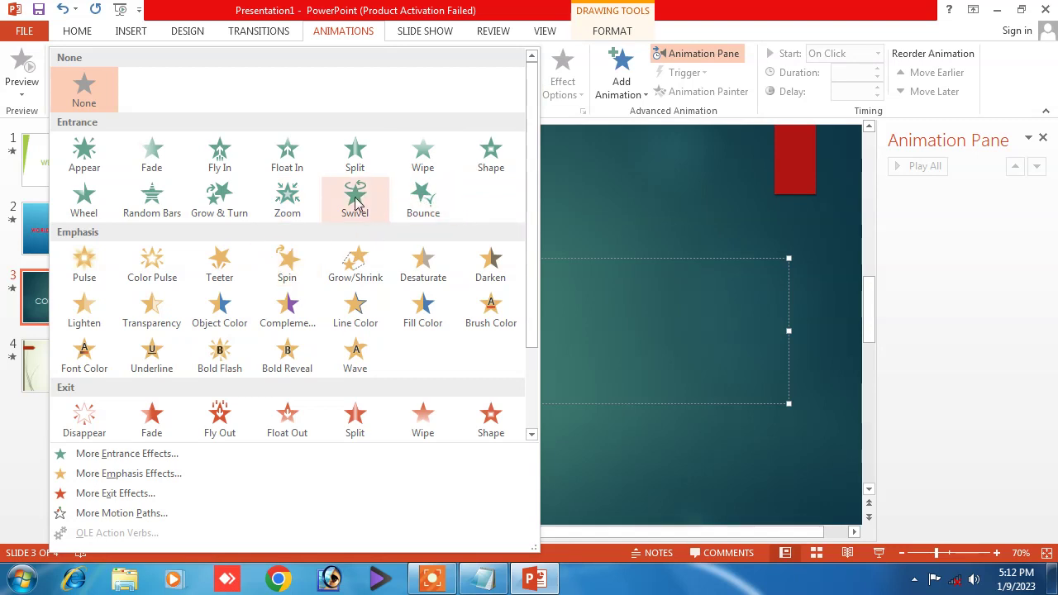
click(500, 165)
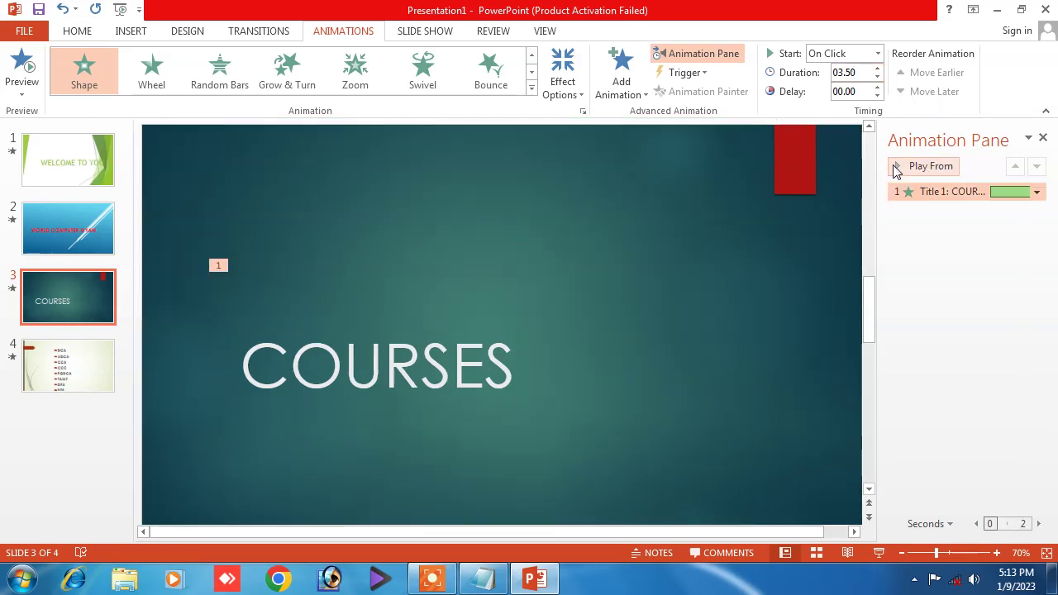
click(900, 166)
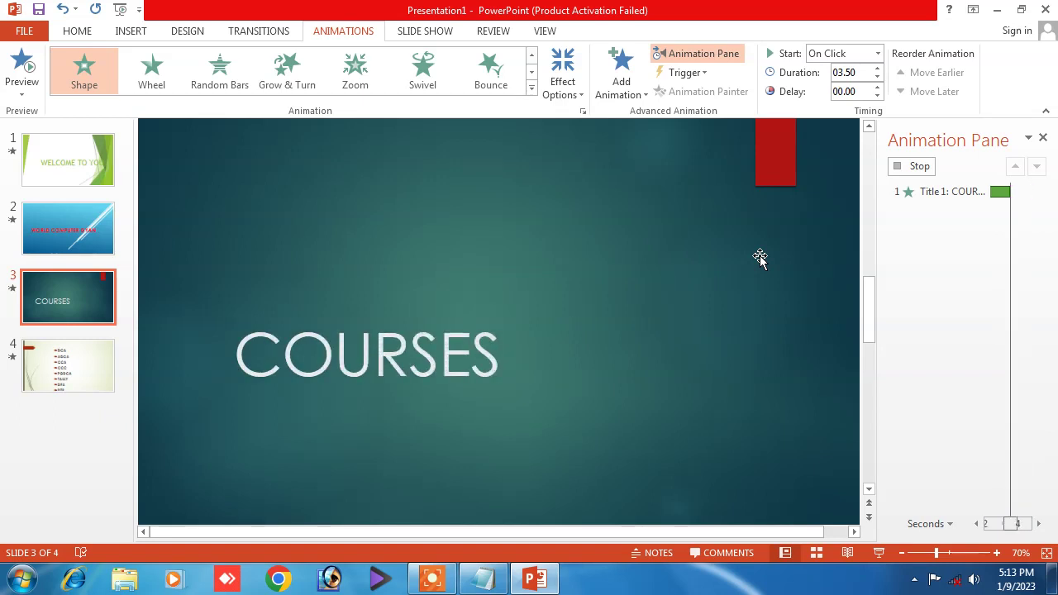
click(99, 380)
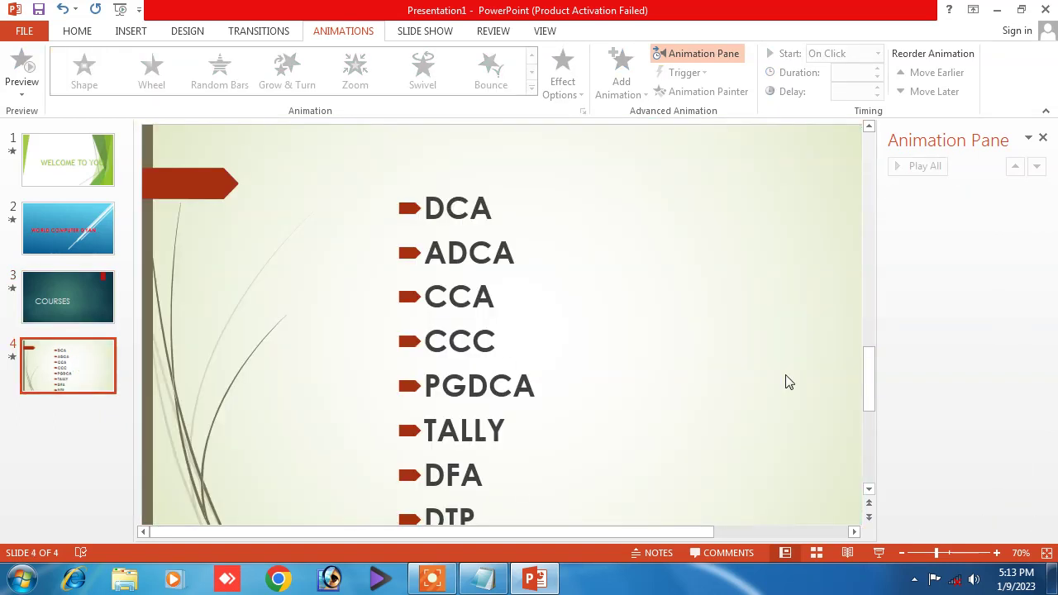
After trying Fly Out and Fade, give slide 4's course list a 04.00-second Float In entrance and preview it.
click(464, 384)
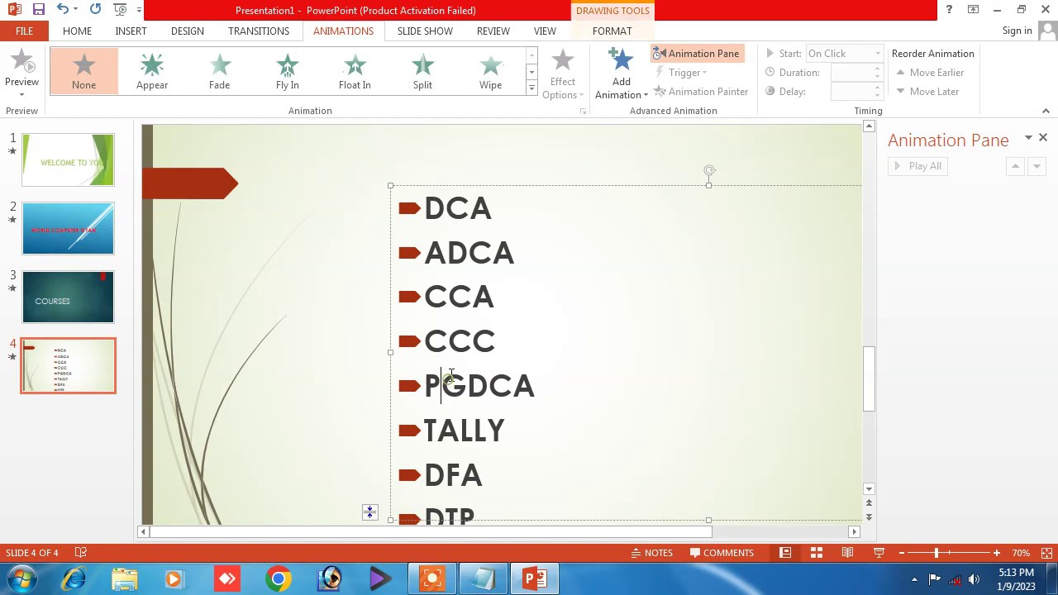
click(531, 91)
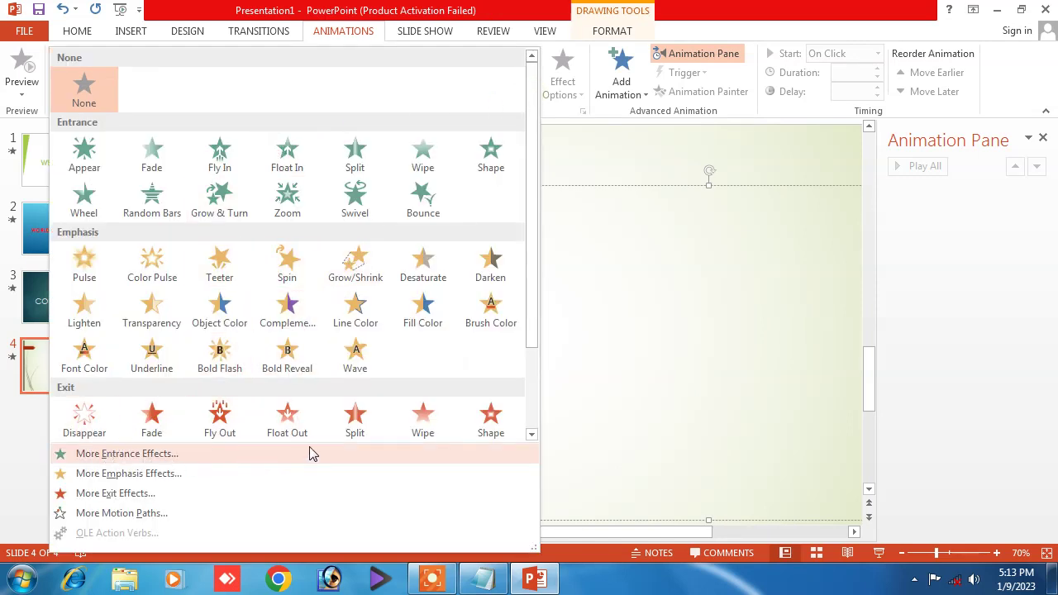
click(222, 425)
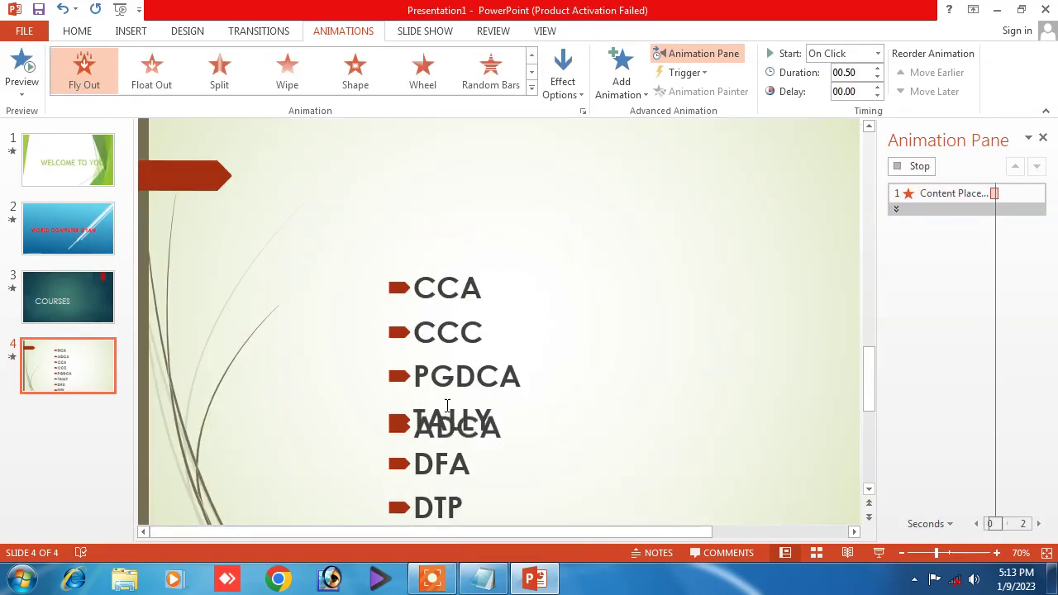
click(533, 89)
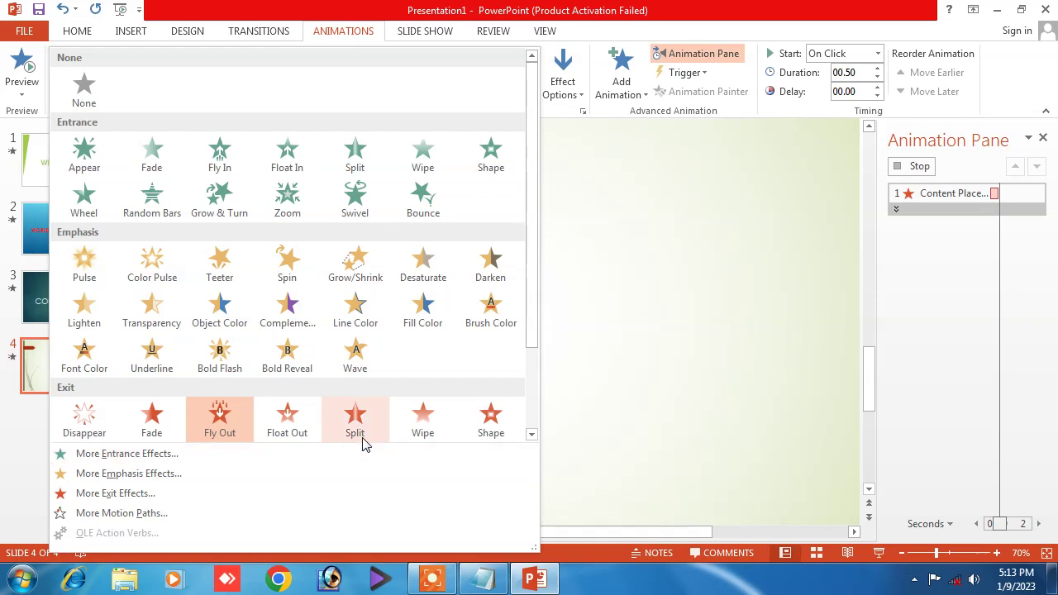
click(154, 434)
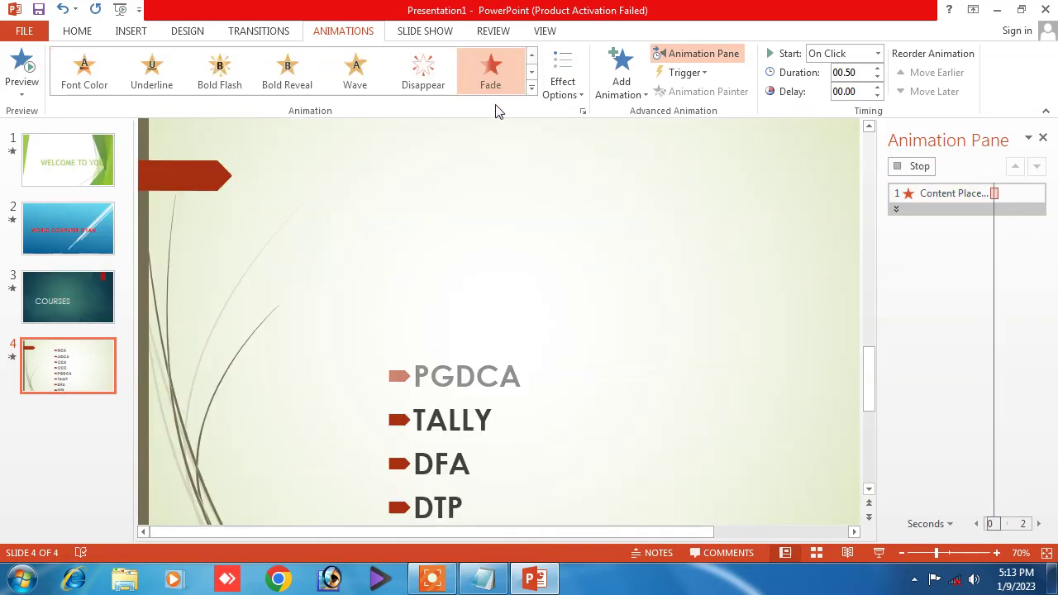
click(532, 88)
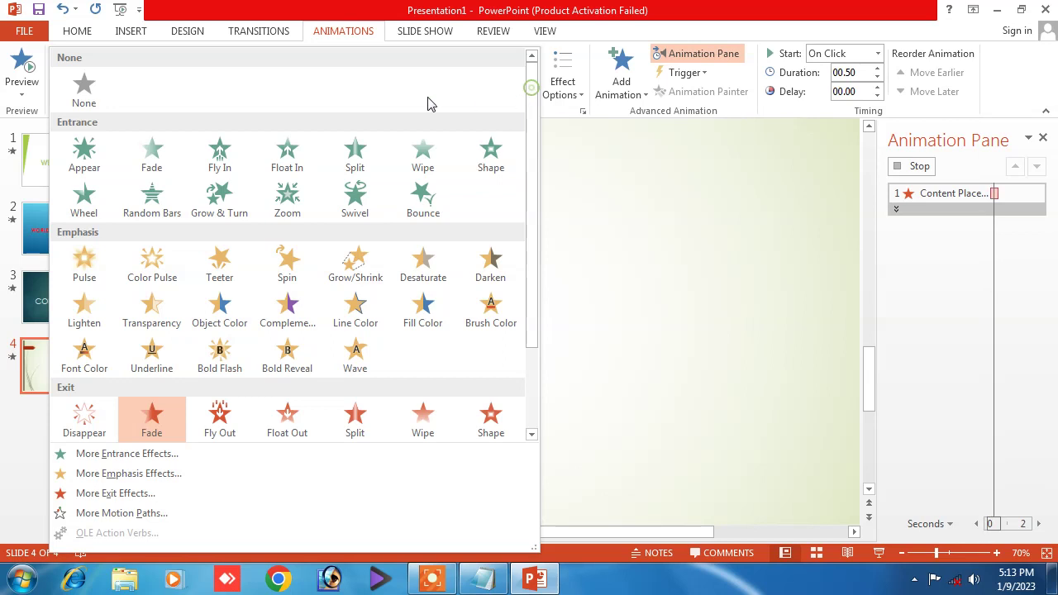
click(289, 159)
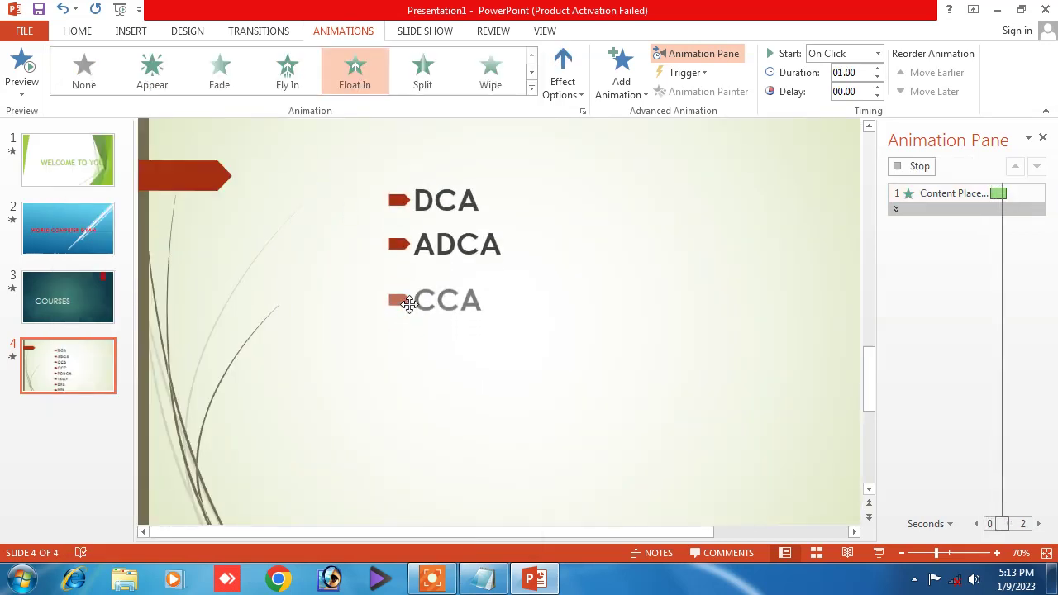
click(879, 68)
click(879, 68)
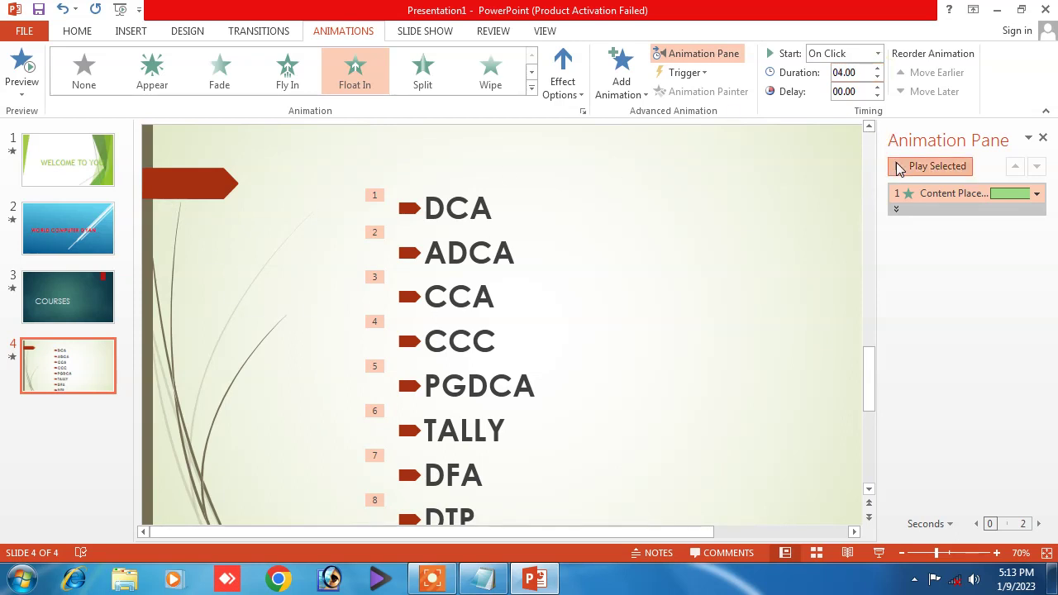
click(932, 166)
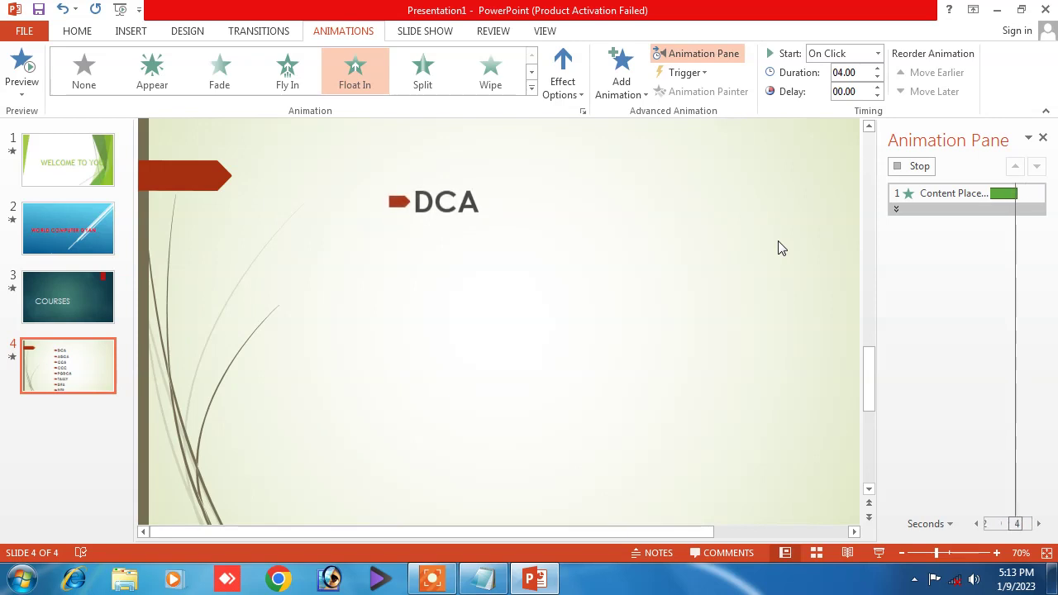
click(447, 439)
click(88, 154)
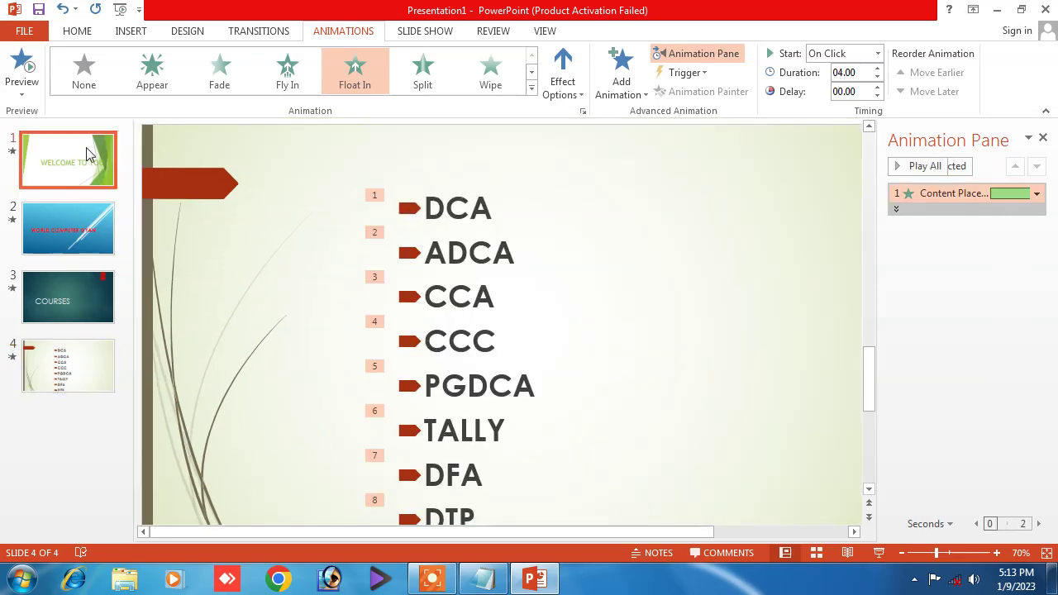
Set the show to loop continuously until Esc using timings, confirming Set Up Slide Show on each slide.
click(423, 33)
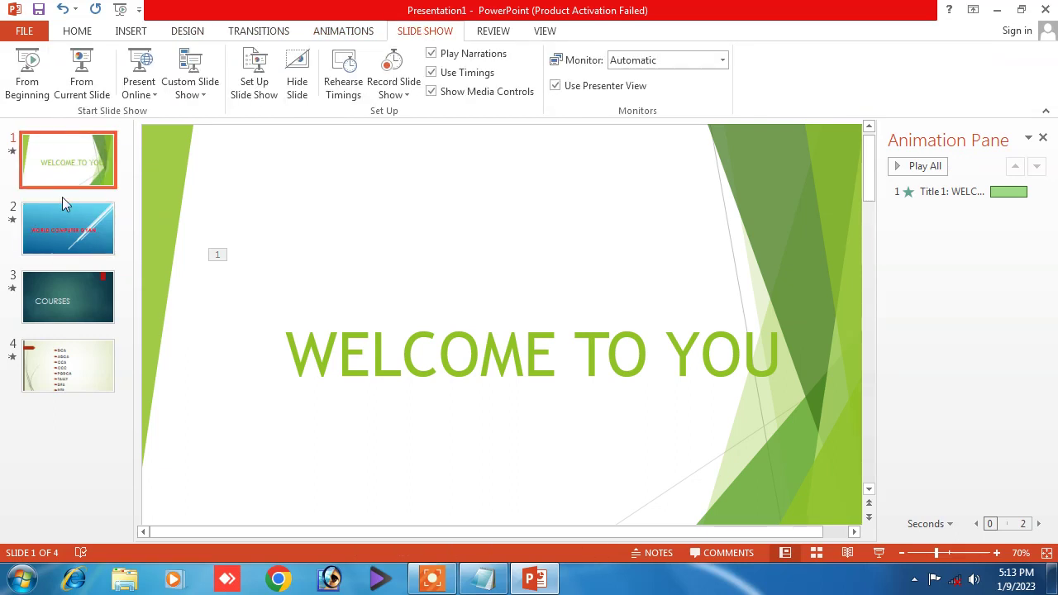
click(265, 68)
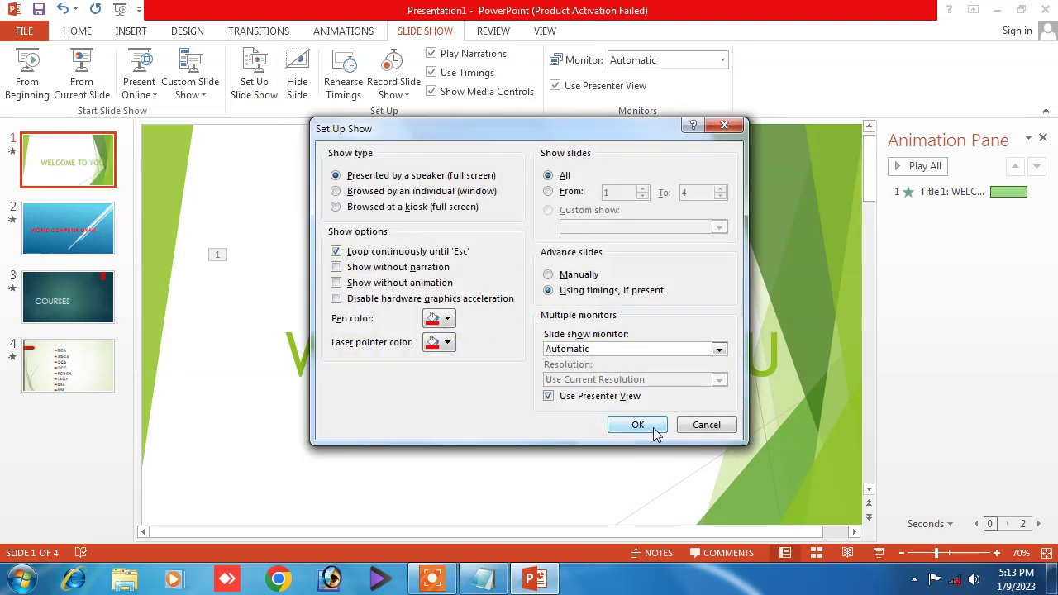
click(653, 433)
click(41, 217)
click(253, 72)
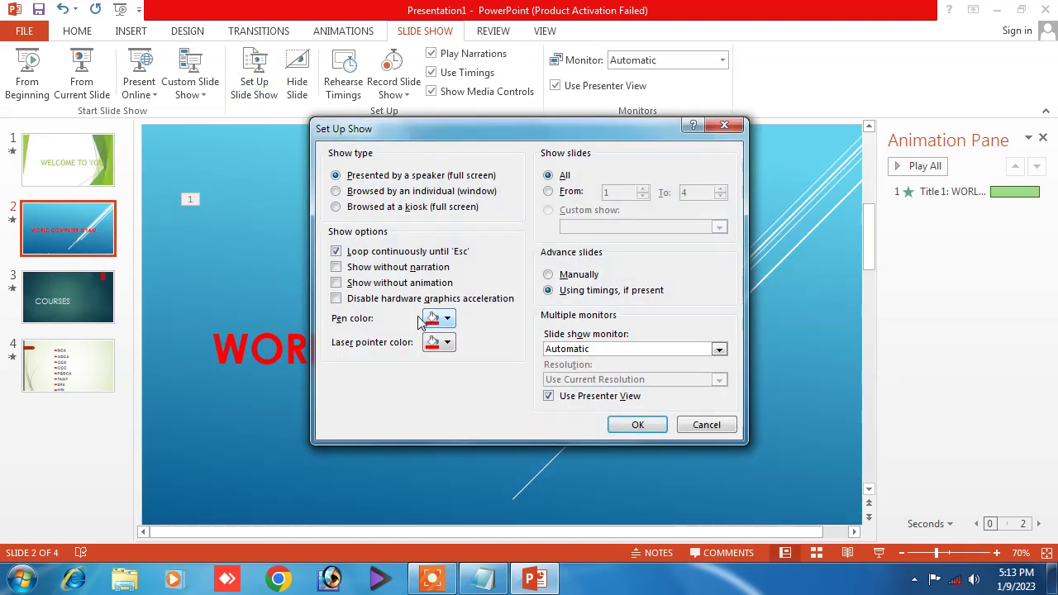
click(661, 429)
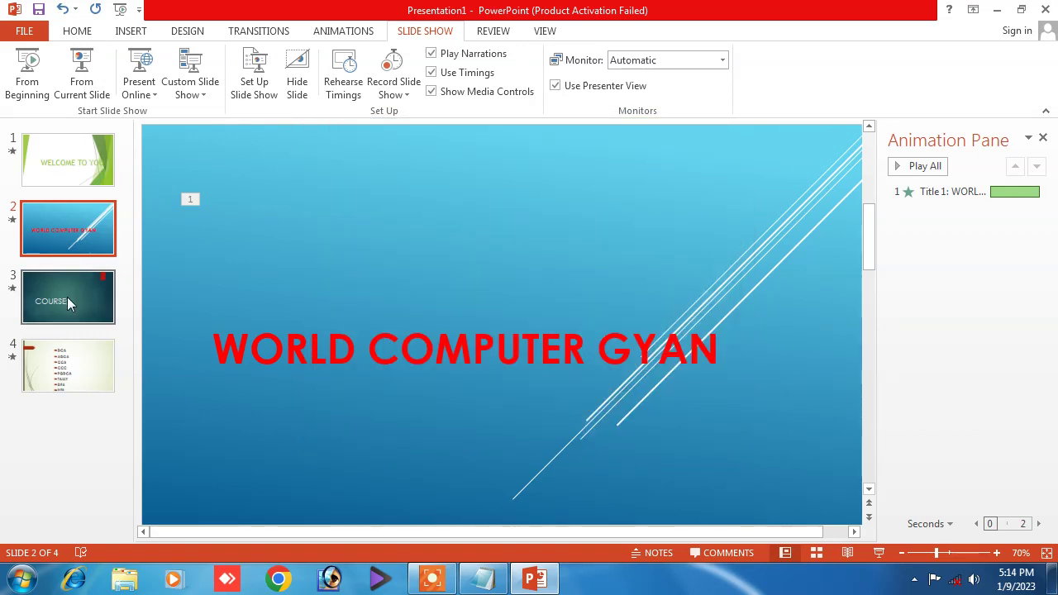
click(71, 295)
click(258, 91)
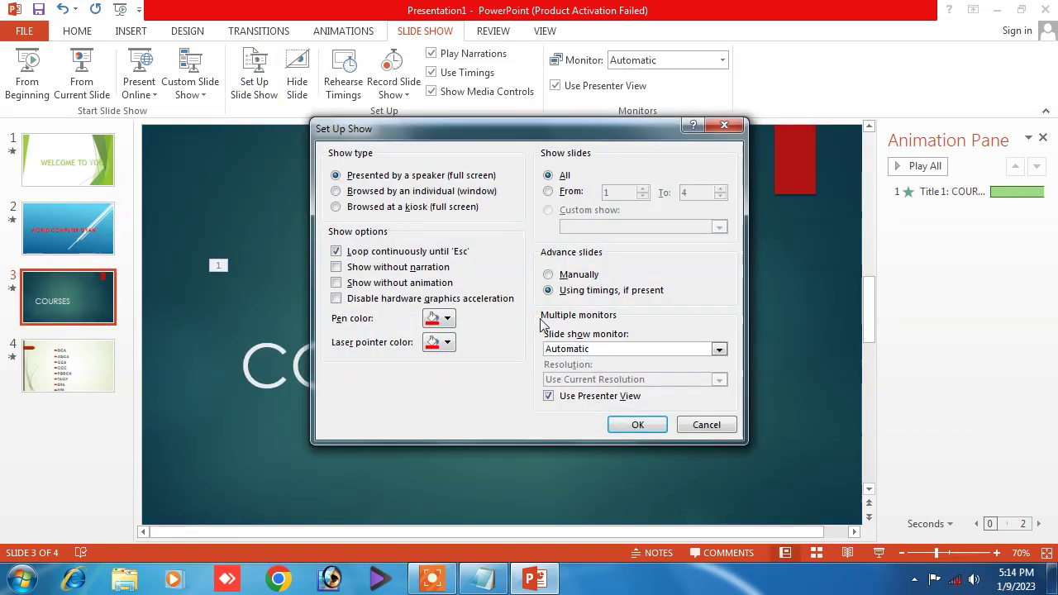
click(637, 425)
click(71, 356)
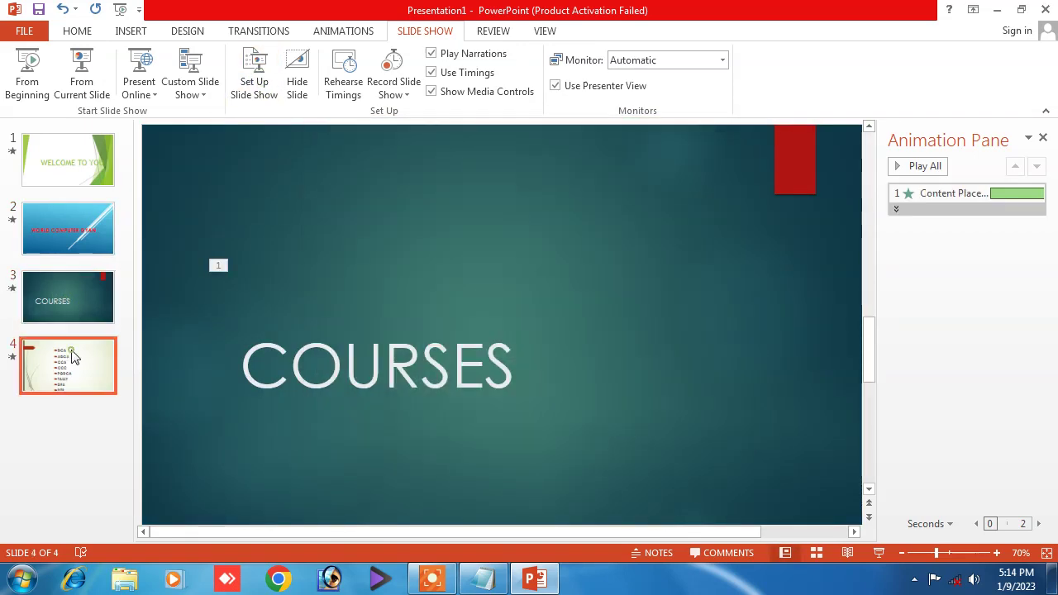
click(260, 87)
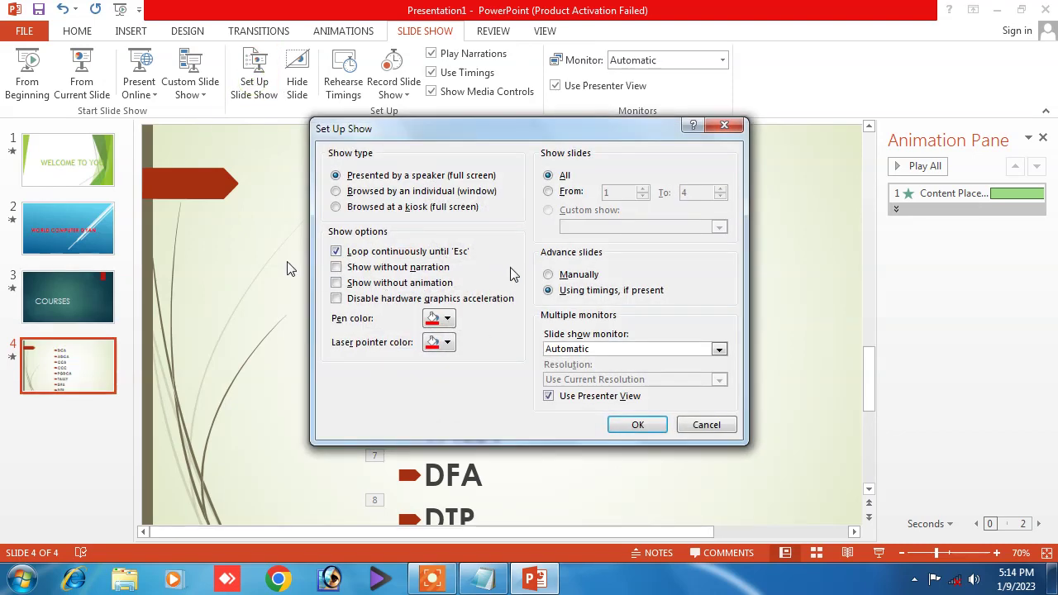
click(637, 426)
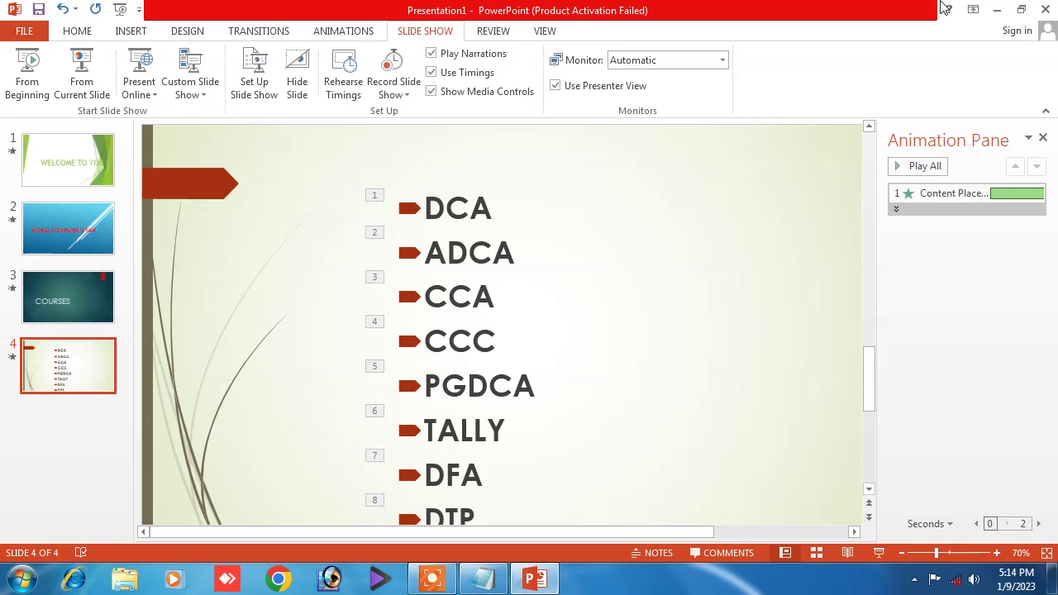
Look through all four slides and return to slide 1.
click(68, 159)
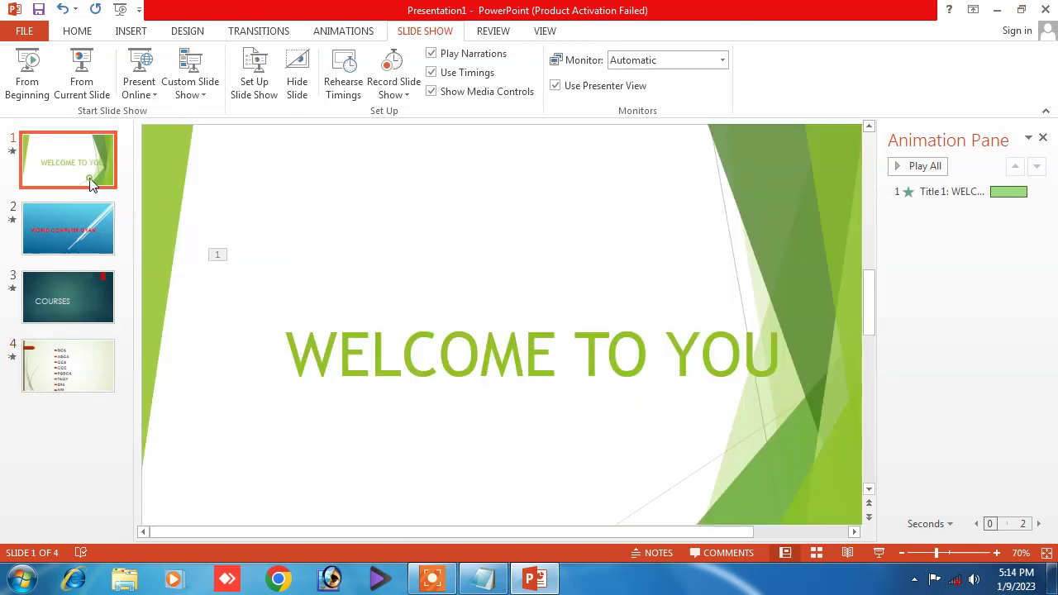
click(67, 228)
click(72, 297)
click(72, 356)
click(87, 176)
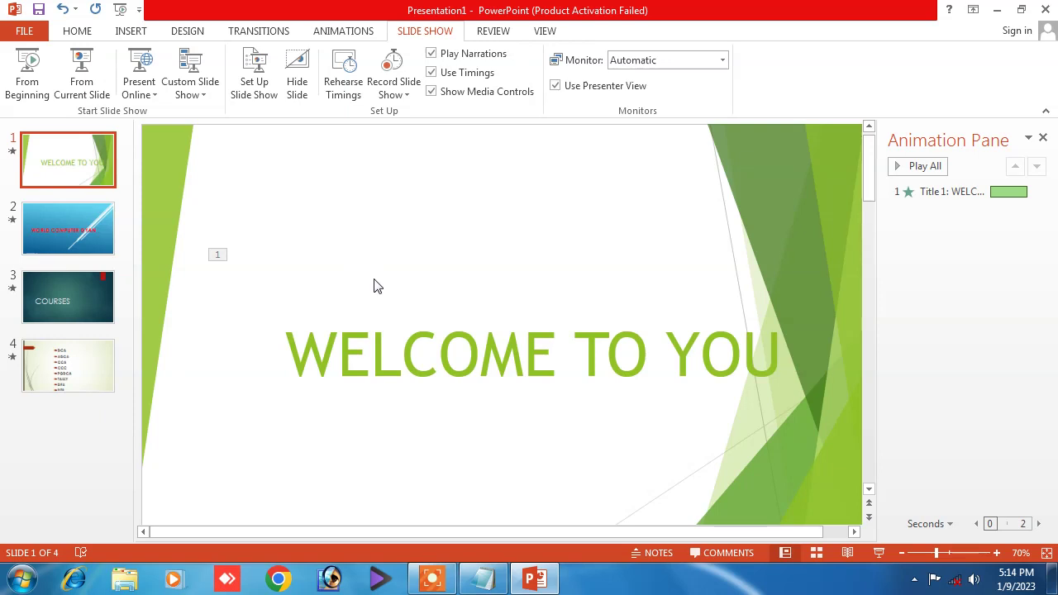
key(F5)
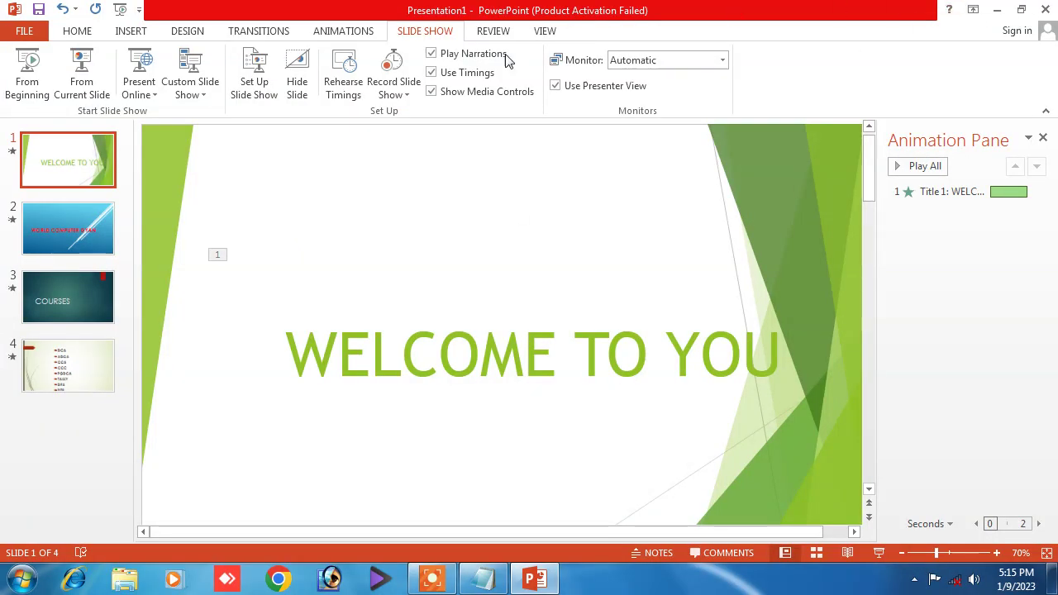
Save the presentation to the Desktop with the file name ZY.
click(24, 33)
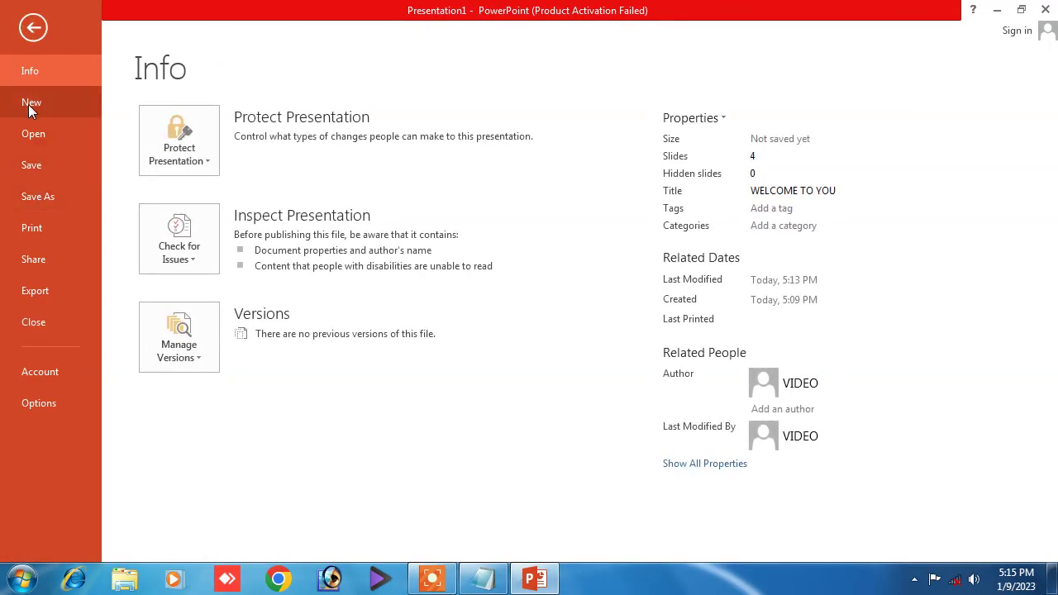
click(31, 165)
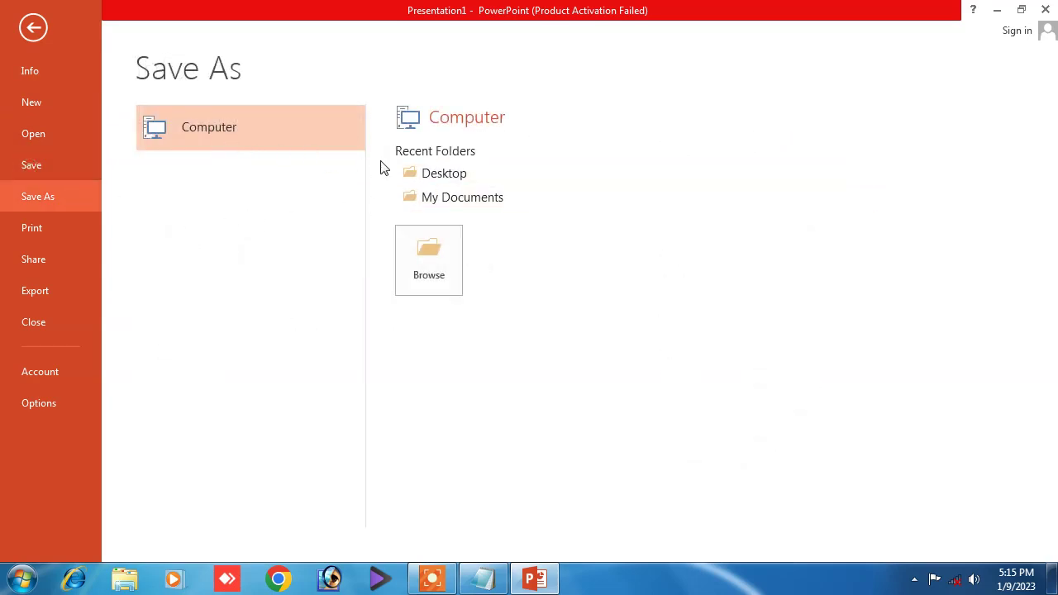
click(438, 176)
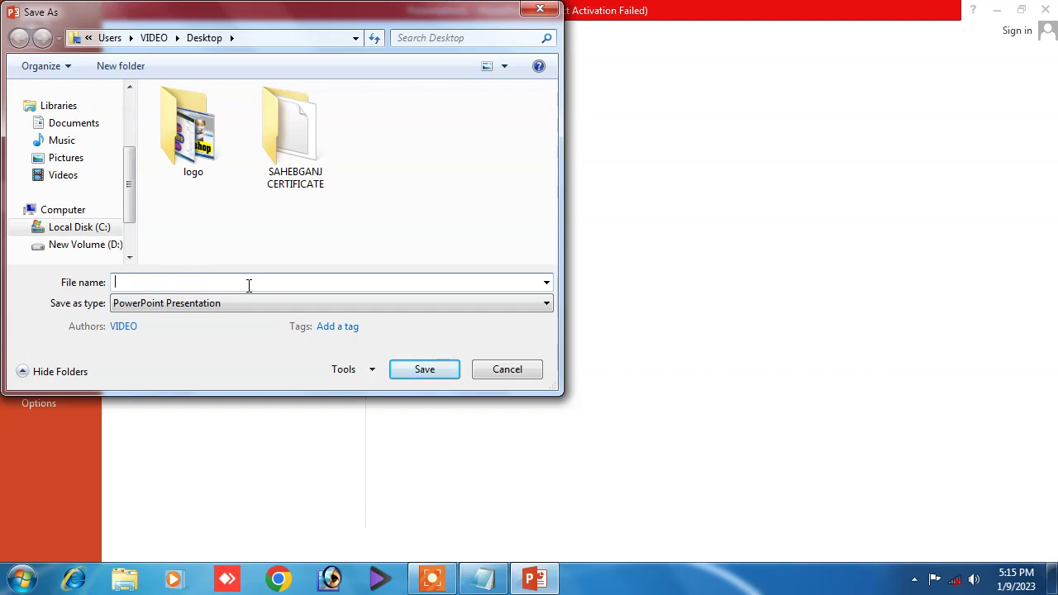
text(ZY)
click(425, 372)
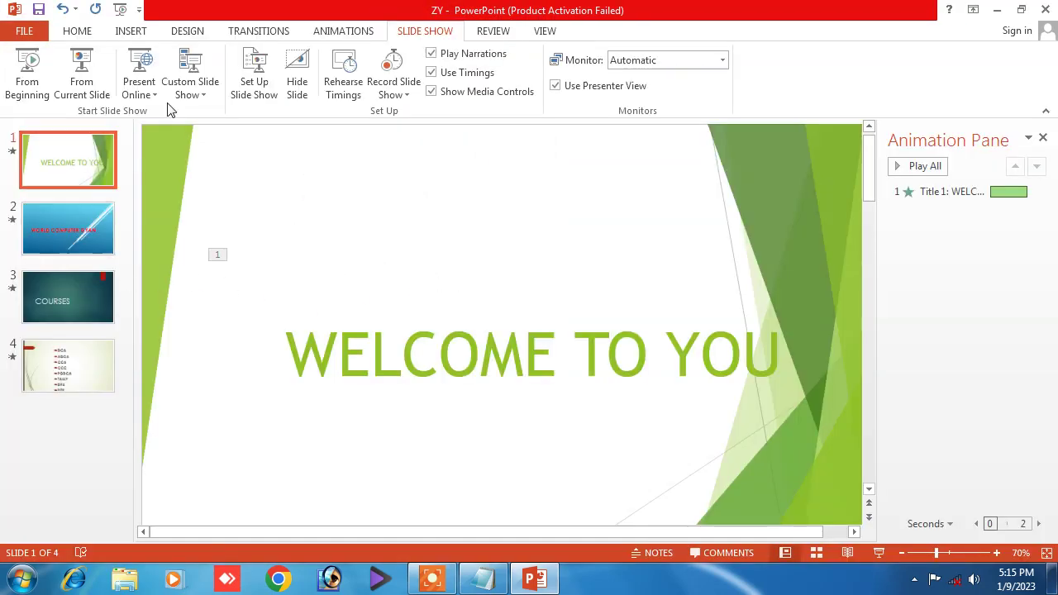